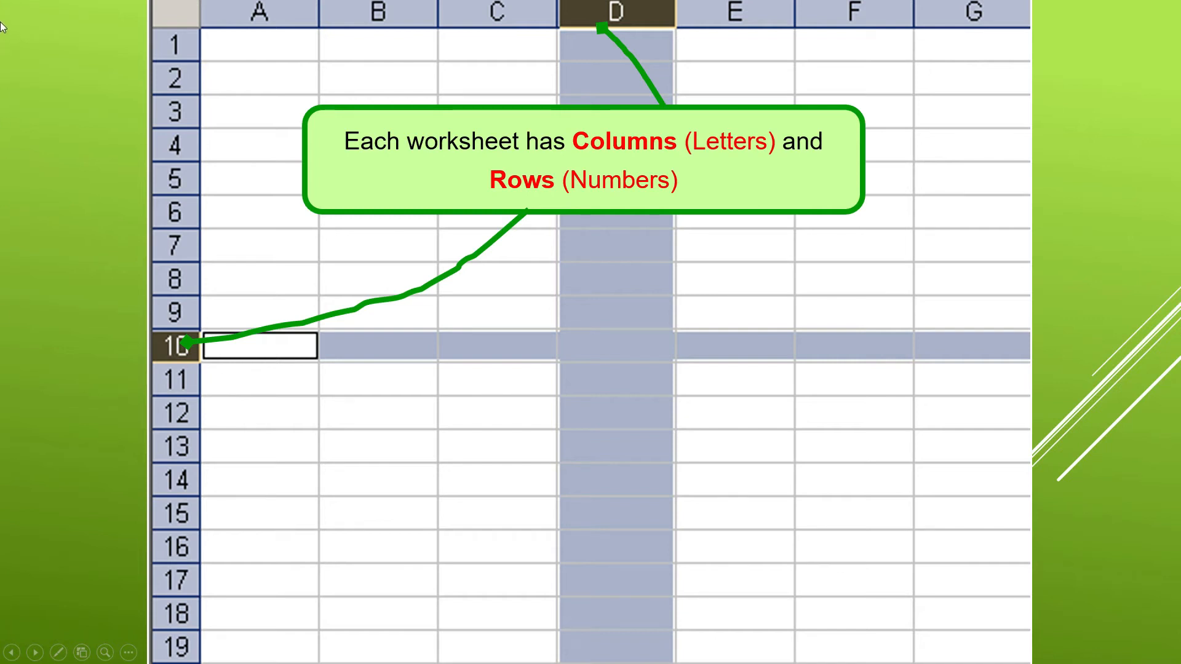
{"action": "left_click", "coordinate": [2, 30]}
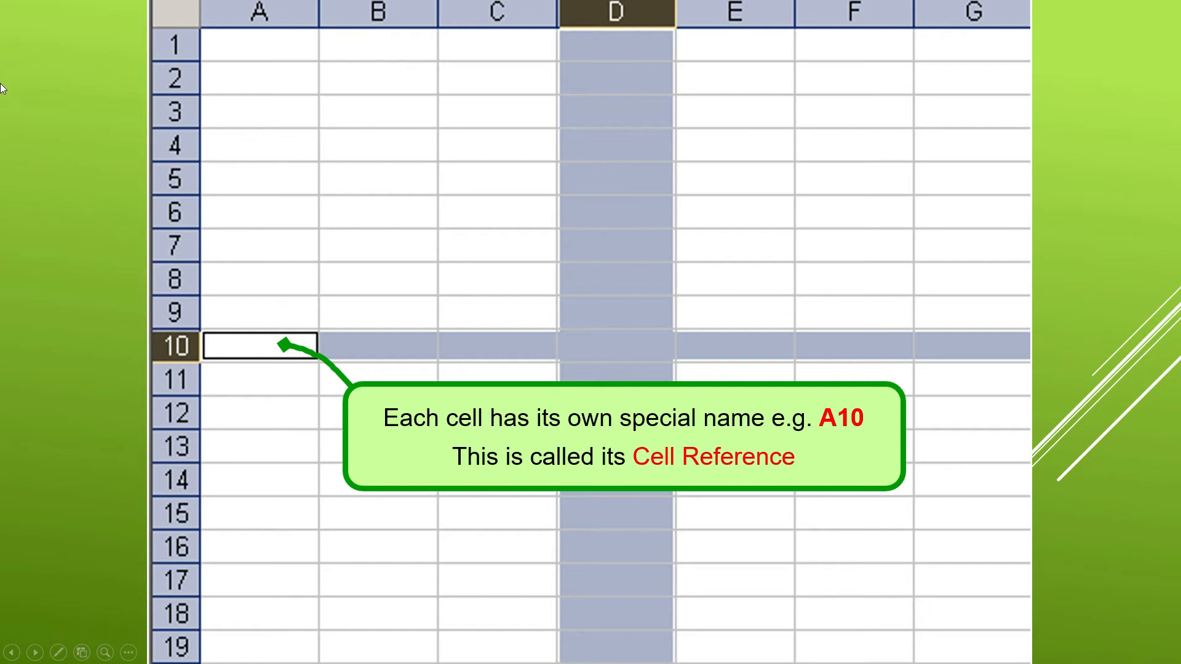
{"action": "left_click", "coordinate": [1, 457]}
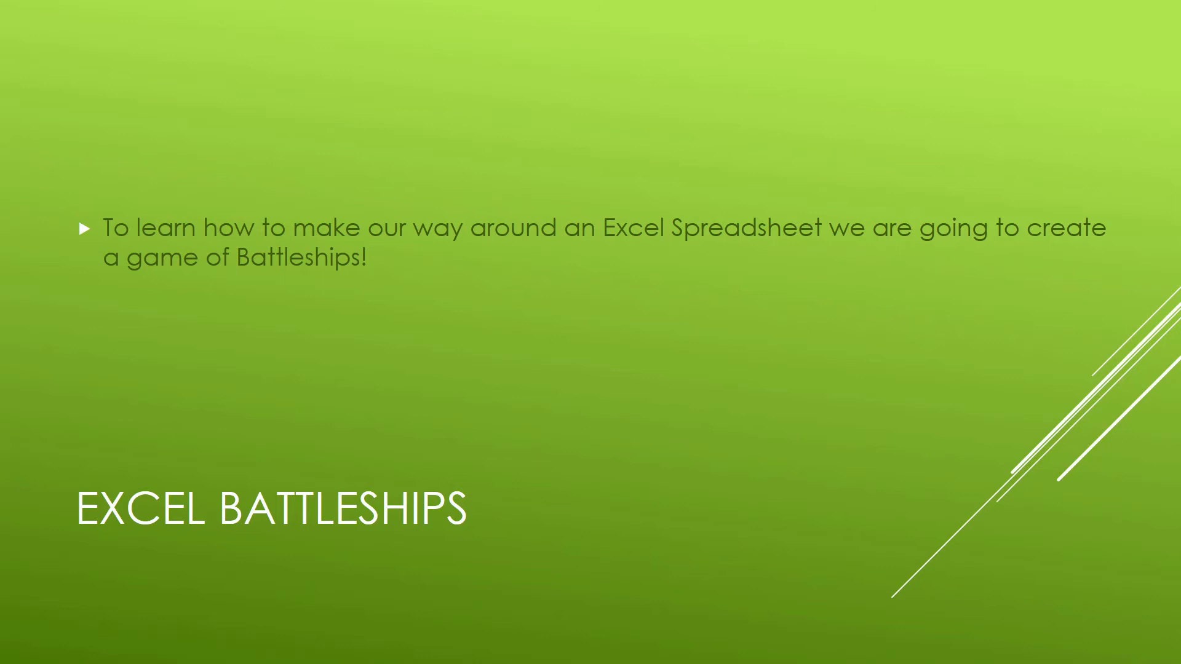
- Switch to the Excel Battleships workbook and examine the red-shaded ships placed on the My Ships grid
{"action": "key", "text": "alt+Tab"}
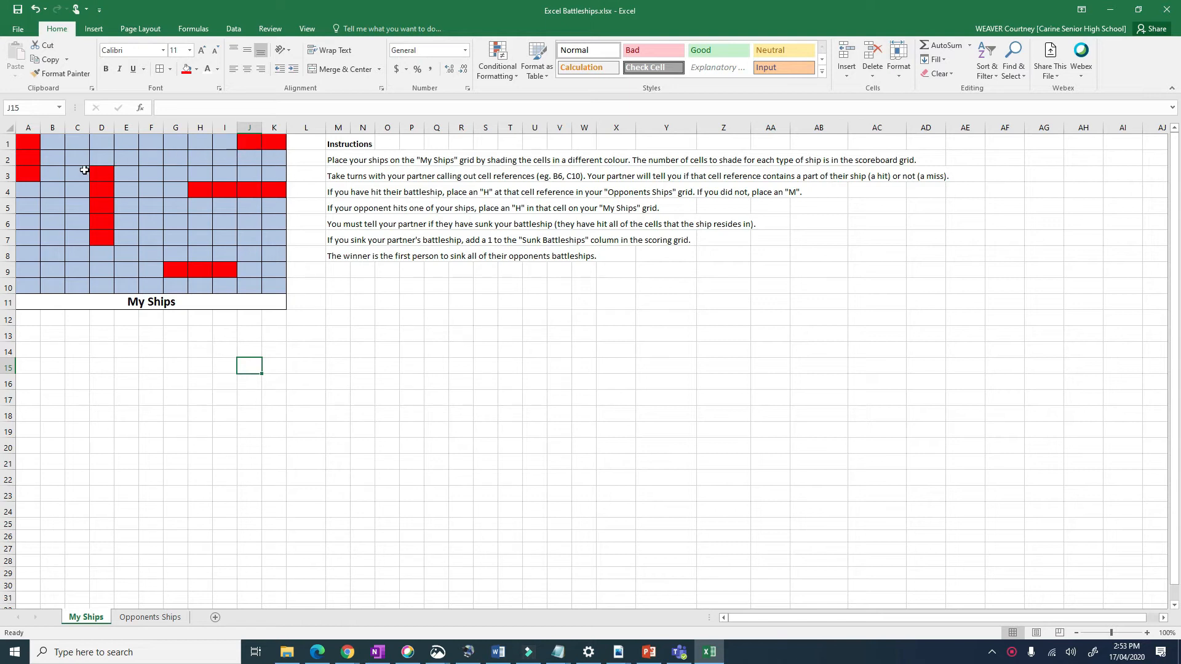
{"action": "left_click_drag", "start_coordinate": [28, 147], "coordinate": [101, 253]}
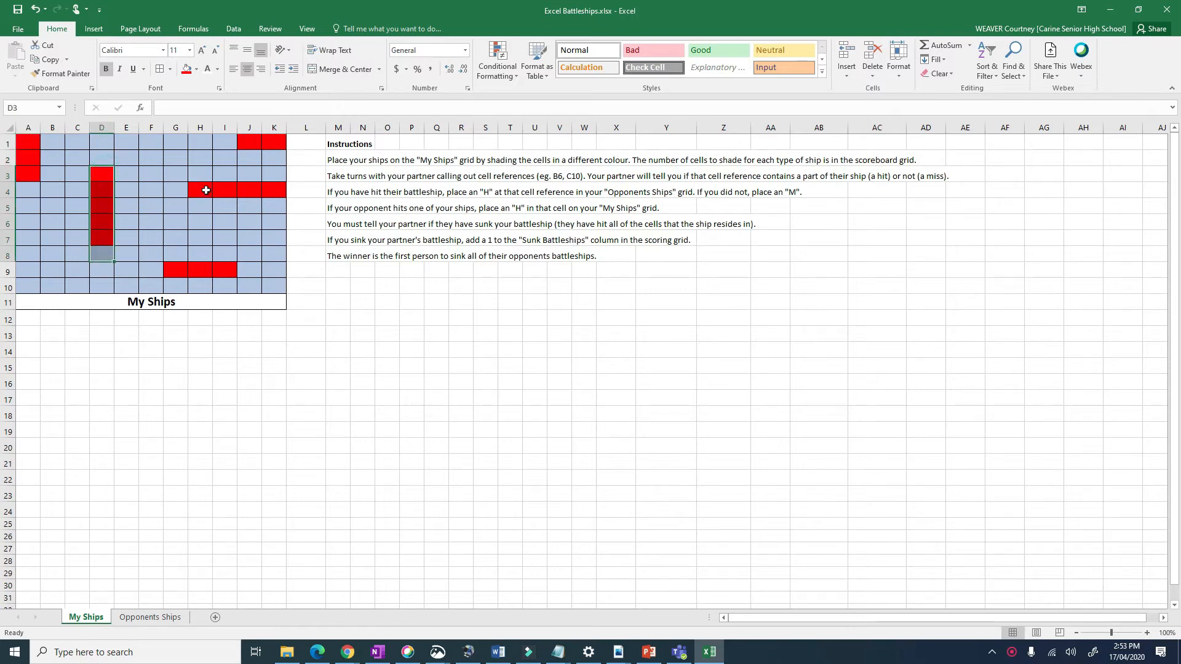
{"action": "left_click_drag", "start_coordinate": [202, 191], "coordinate": [272, 189]}
{"action": "left_click_drag", "start_coordinate": [255, 144], "coordinate": [273, 144]}
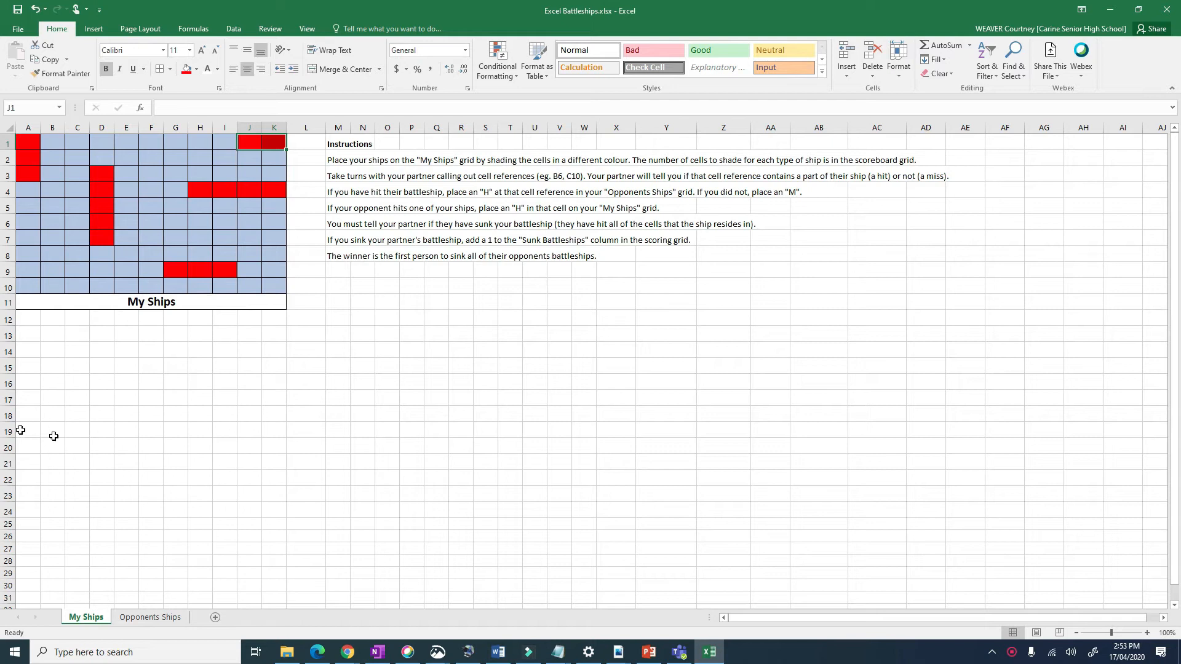
- Examine the scoring table on the Opponents Ships sheet, covering ship names, sizes, points and number sunk
{"action": "left_click", "coordinate": [140, 618]}
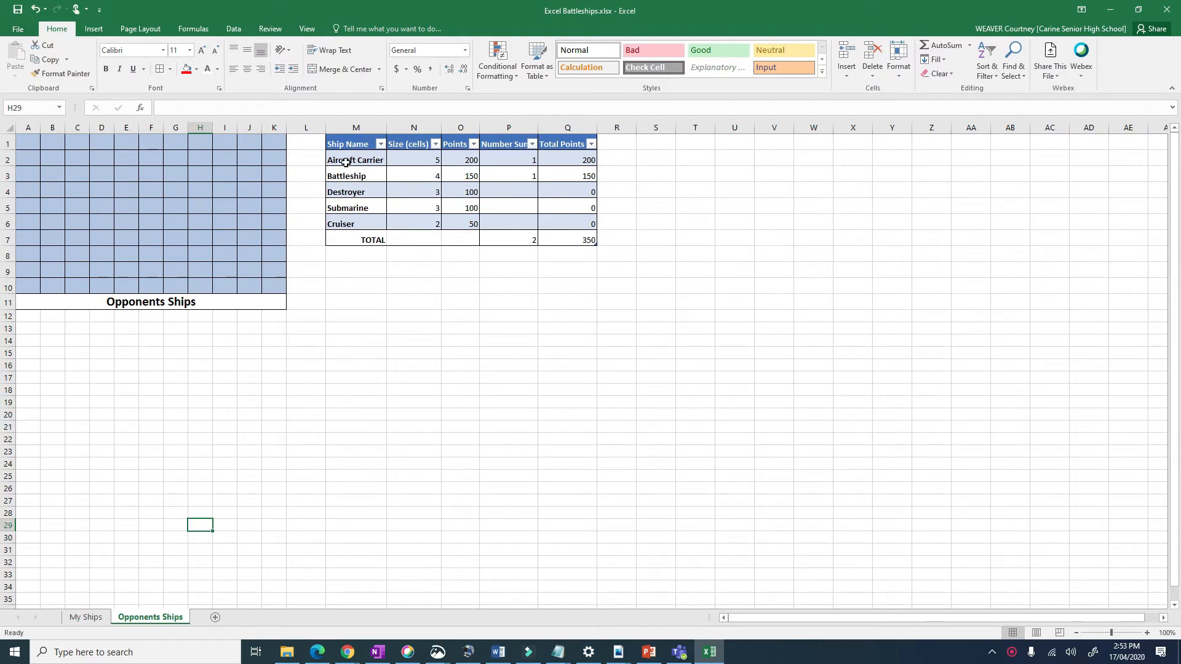
{"action": "left_click_drag", "start_coordinate": [352, 158], "coordinate": [551, 242]}
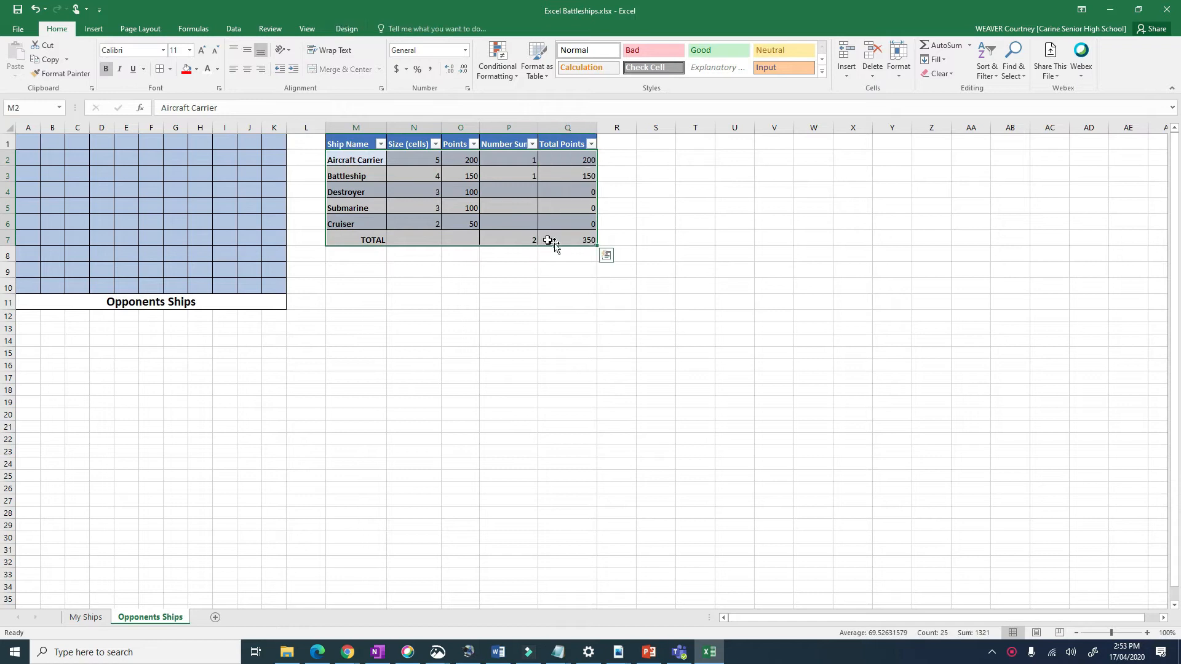
{"action": "left_click", "coordinate": [519, 190]}
{"action": "left_click", "coordinate": [524, 178]}
{"action": "left_click", "coordinate": [523, 159]}
{"action": "left_click", "coordinate": [526, 177]}
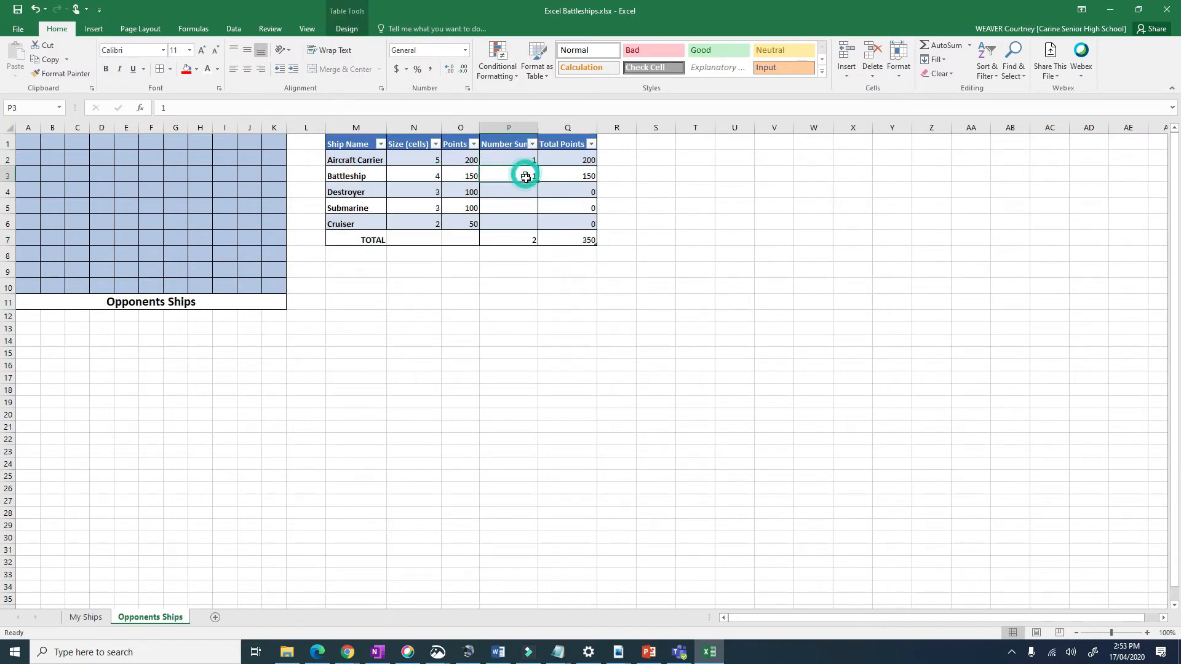
{"action": "left_click", "coordinate": [372, 161]}
{"action": "left_click_drag", "start_coordinate": [362, 177], "coordinate": [362, 226]}
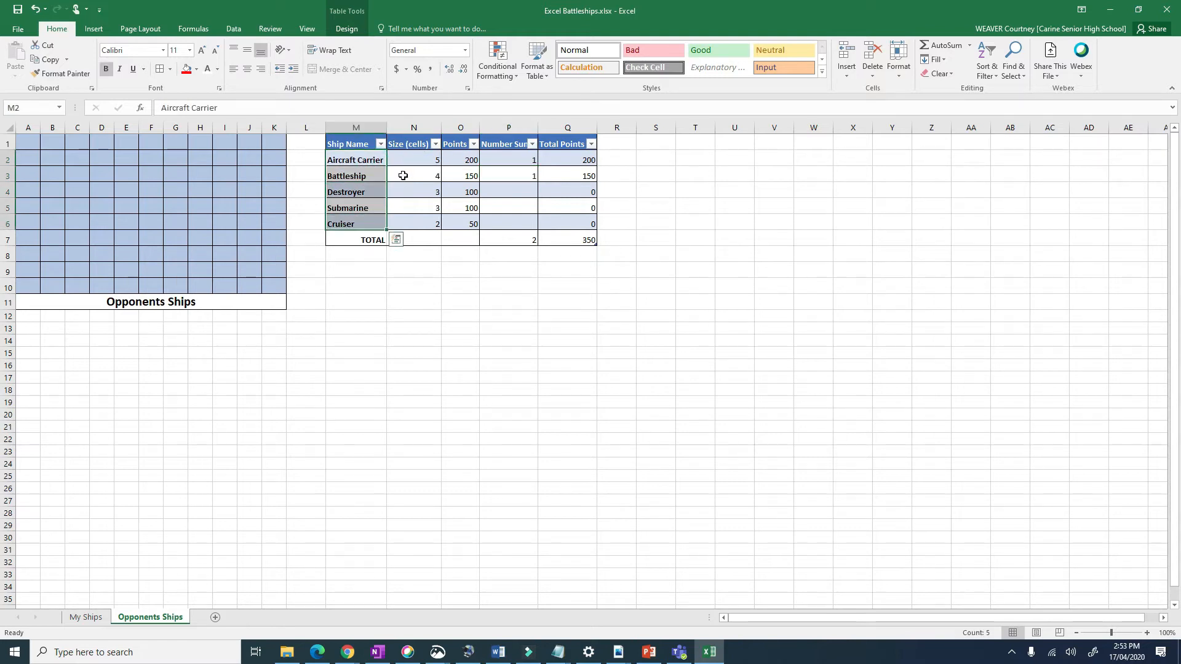
{"action": "mouse_move", "coordinate": [429, 158]}
{"action": "left_mouse_down"}
{"action": "mouse_move", "coordinate": [427, 174]}
{"action": "mouse_move", "coordinate": [433, 165]}
{"action": "left_mouse_up"}
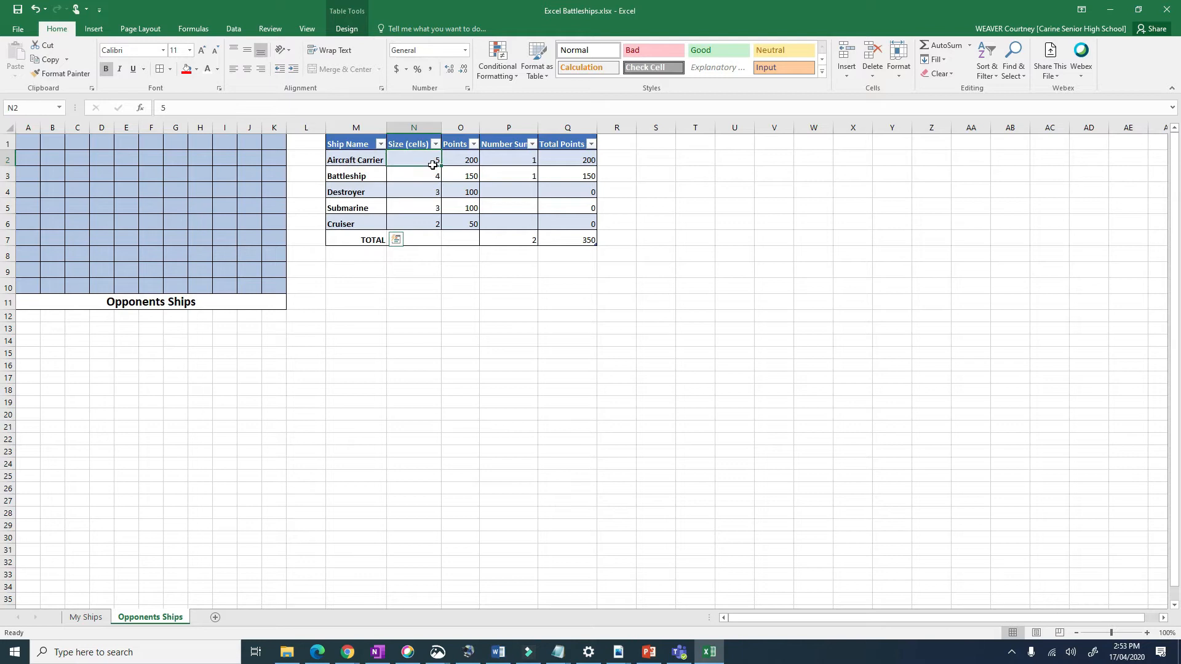
{"action": "left_click", "coordinate": [465, 163]}
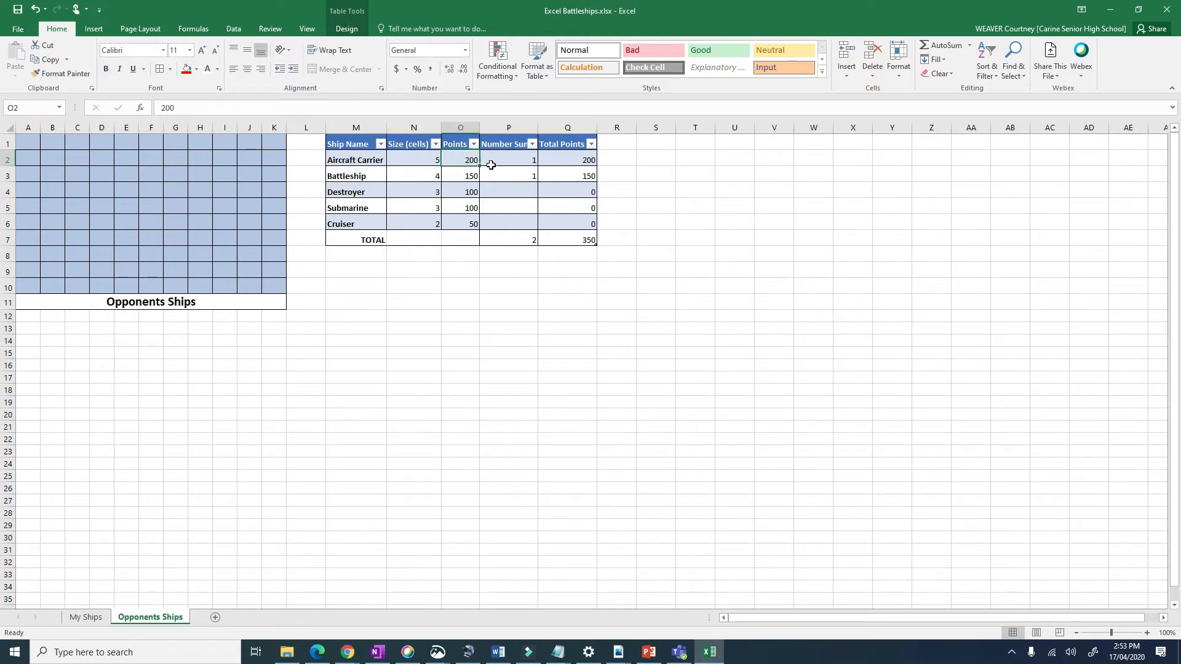
- Clear the number-sunk entries for the Aircraft Carrier and Battleship in cells P2:P3
{"action": "left_click_drag", "start_coordinate": [509, 165], "coordinate": [509, 177]}
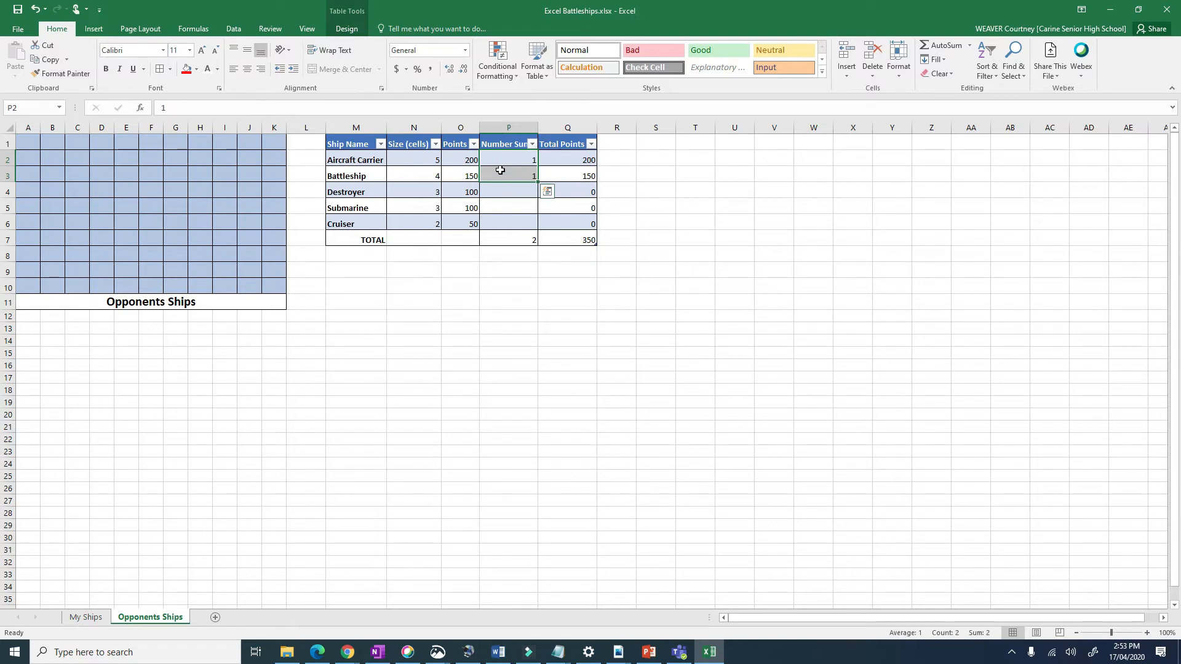
{"action": "key", "text": "Delete"}
{"action": "left_click", "coordinate": [604, 192]}
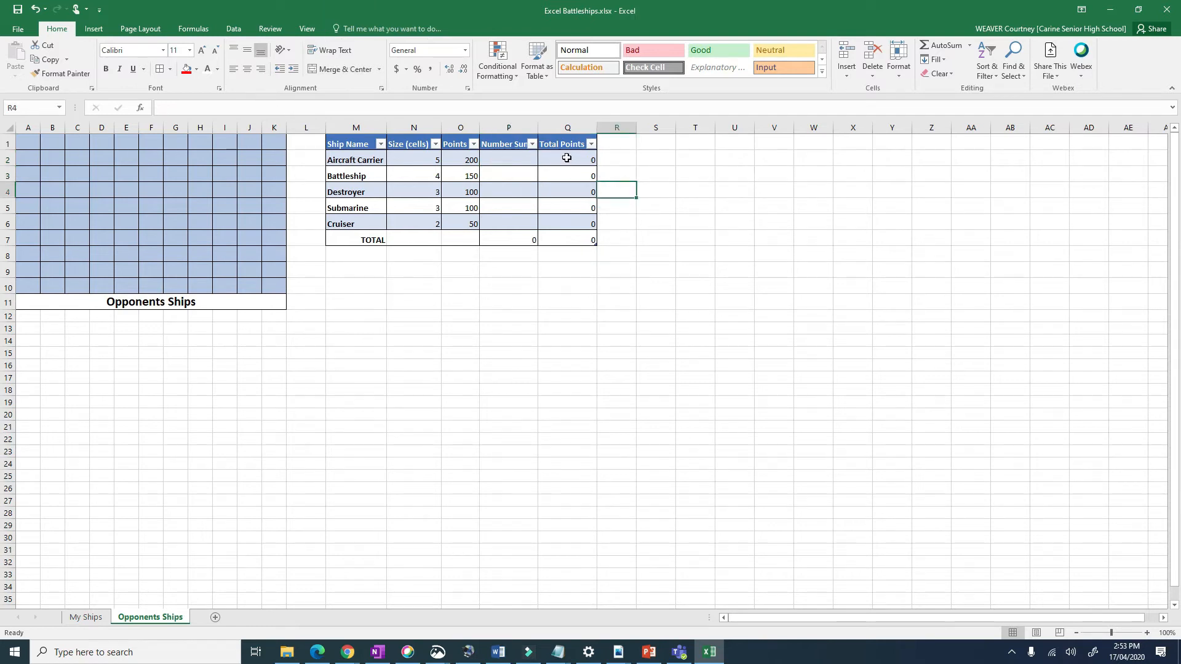
- Check the Total Points and TOTAL row formulas, and enter 1 as the number sunk for the Aircraft Carrier in P2
{"action": "left_click", "coordinate": [572, 161]}
{"action": "left_click_drag", "start_coordinate": [572, 166], "coordinate": [575, 235]}
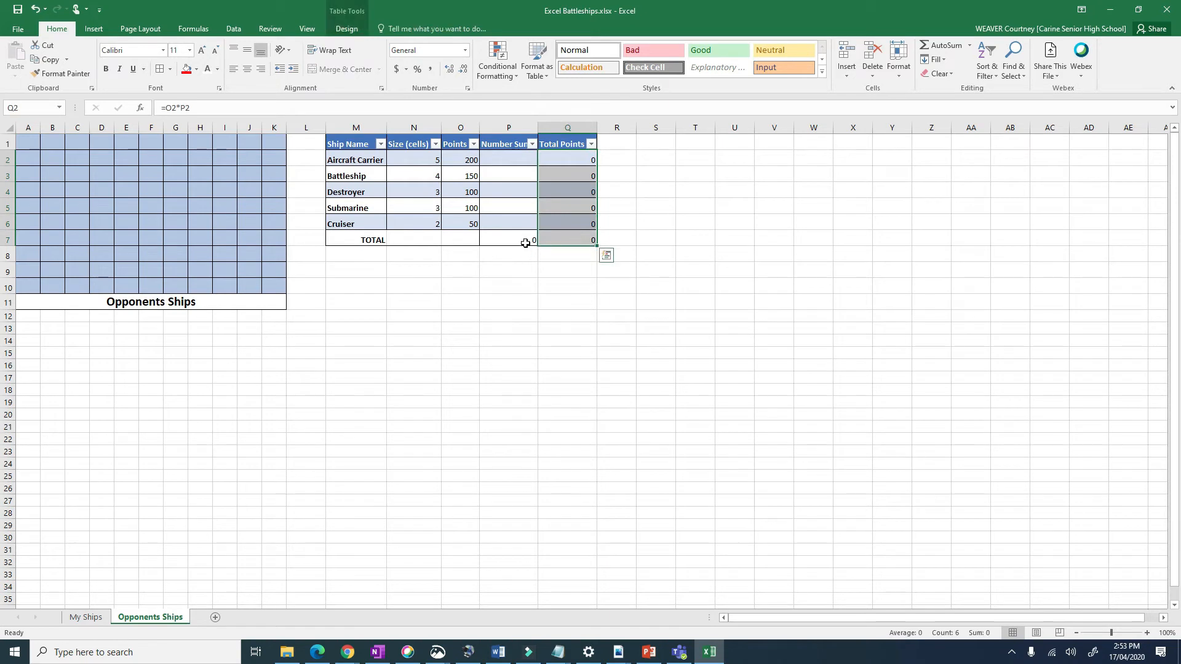
{"action": "left_click", "coordinate": [524, 241]}
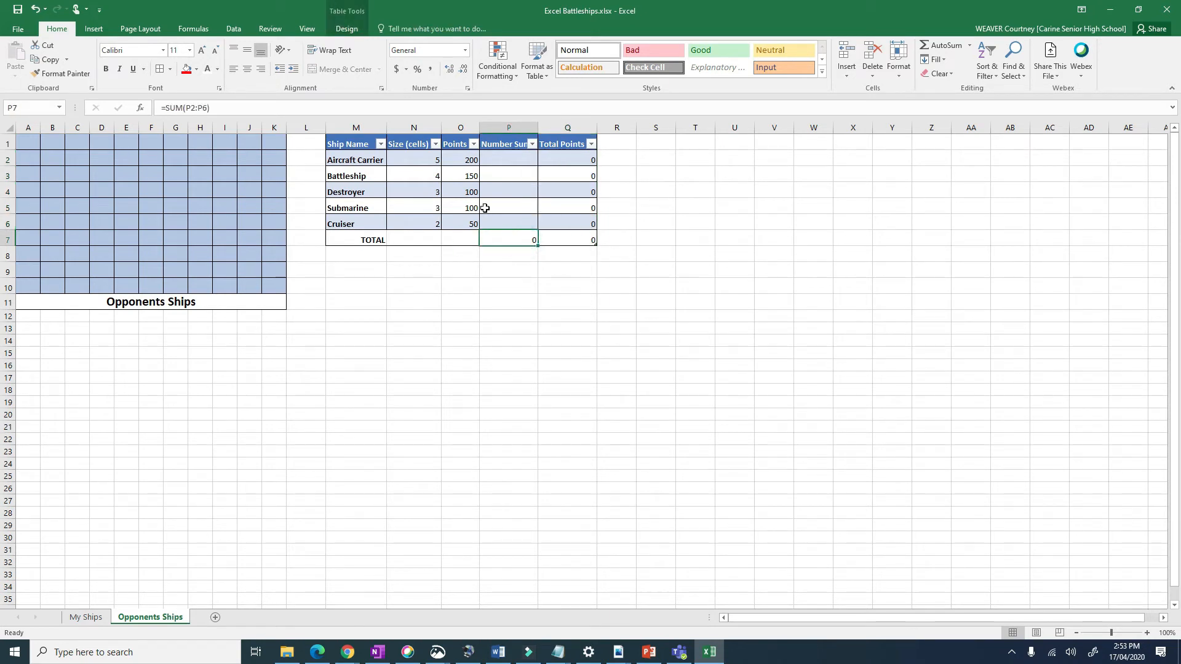
{"action": "left_click", "coordinate": [500, 159]}
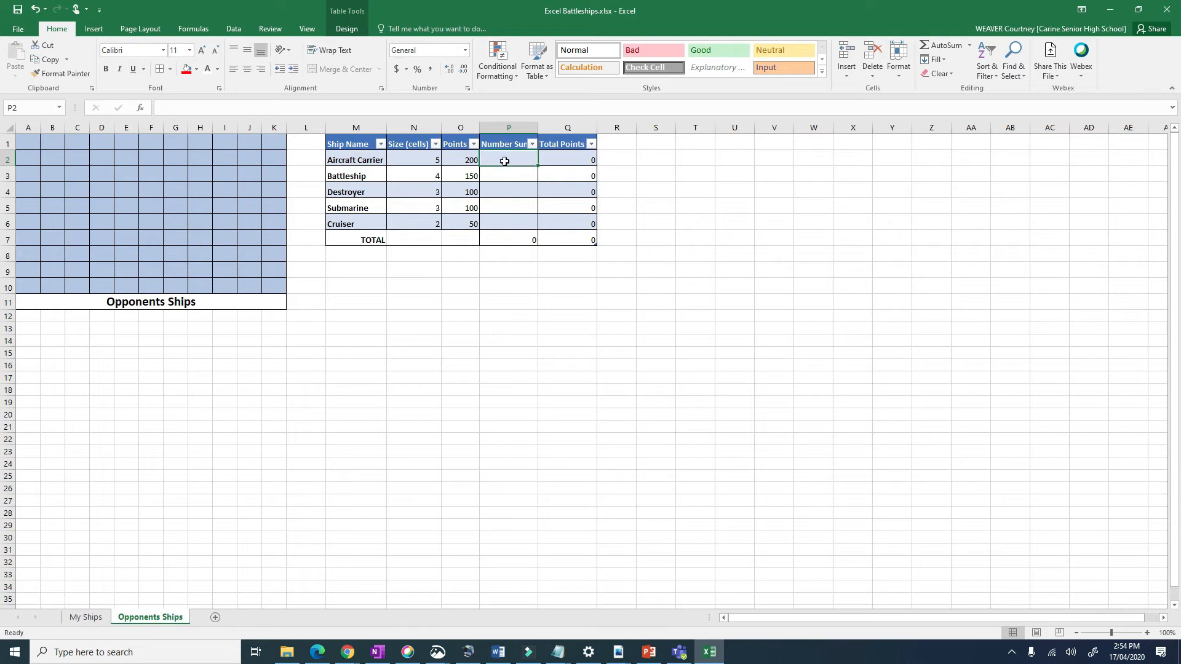
{"action": "left_click", "coordinate": [513, 236]}
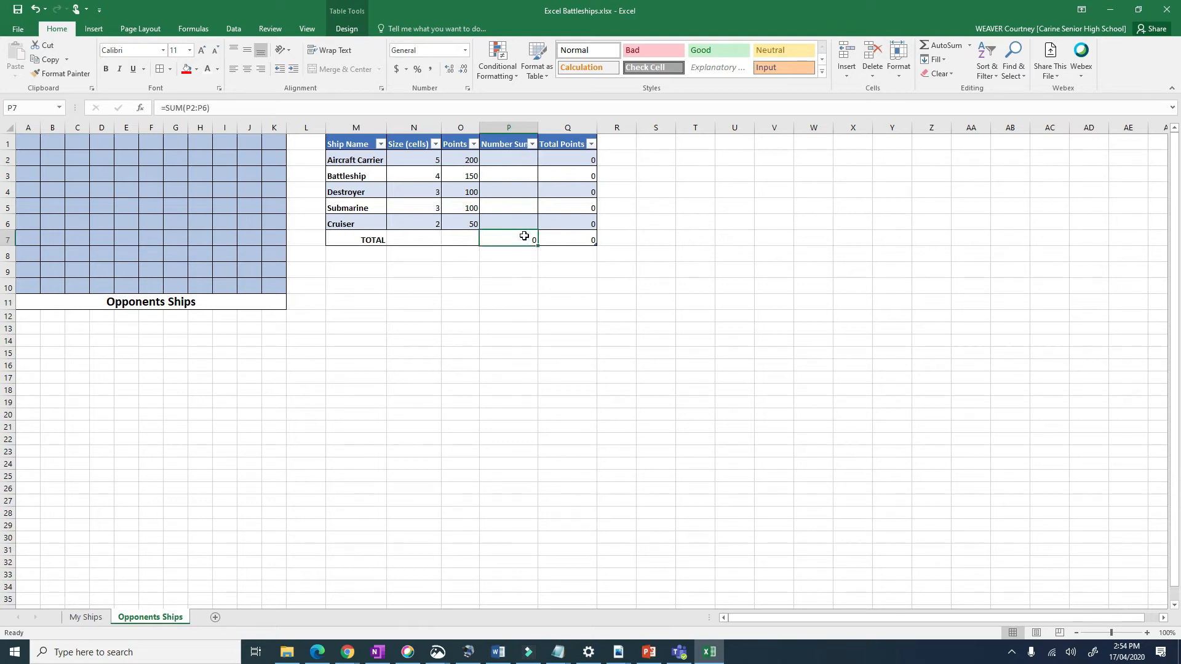
{"action": "left_click", "coordinate": [519, 159]}
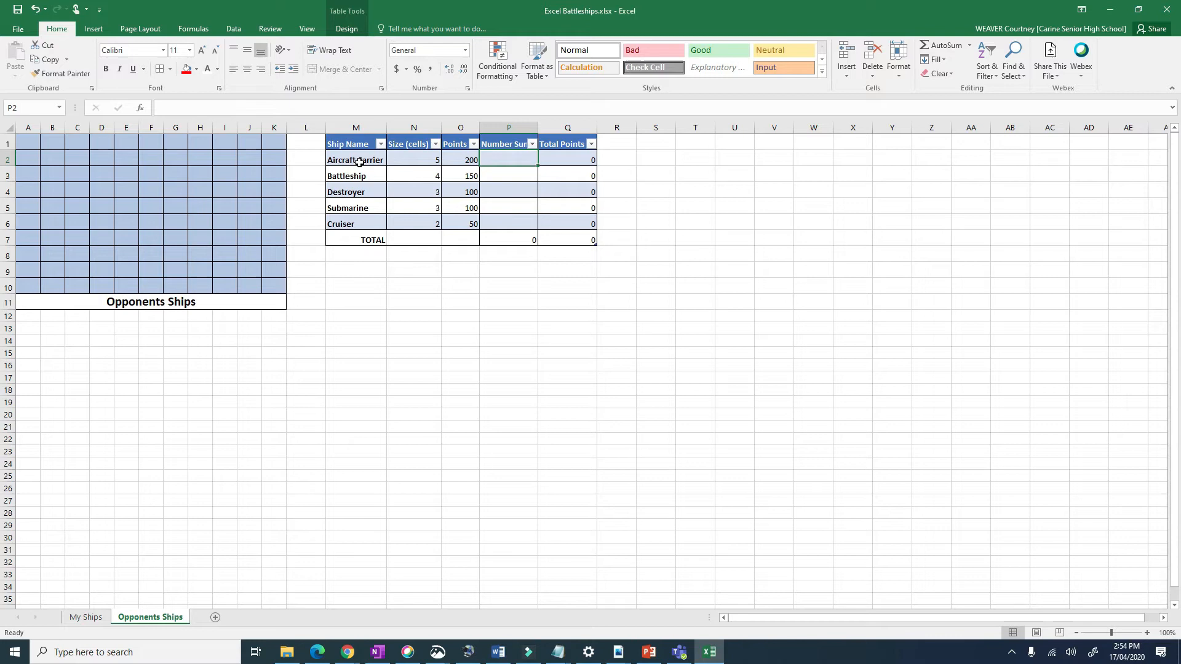
{"action": "type", "text": "1"}
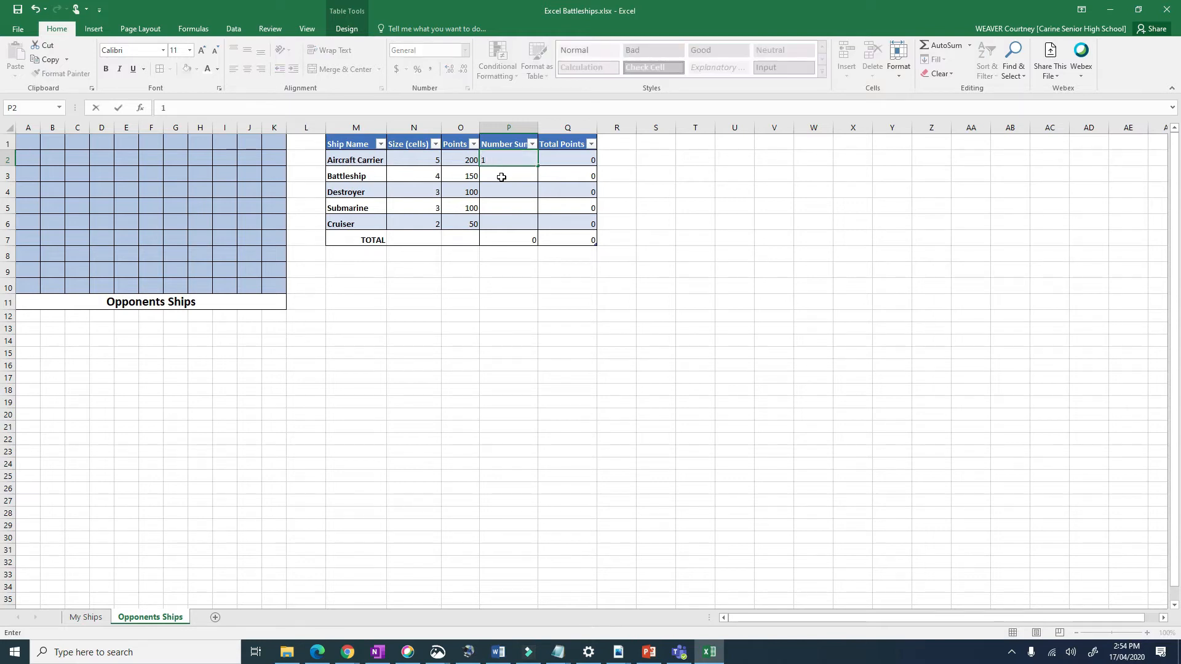
{"action": "left_click", "coordinate": [501, 178]}
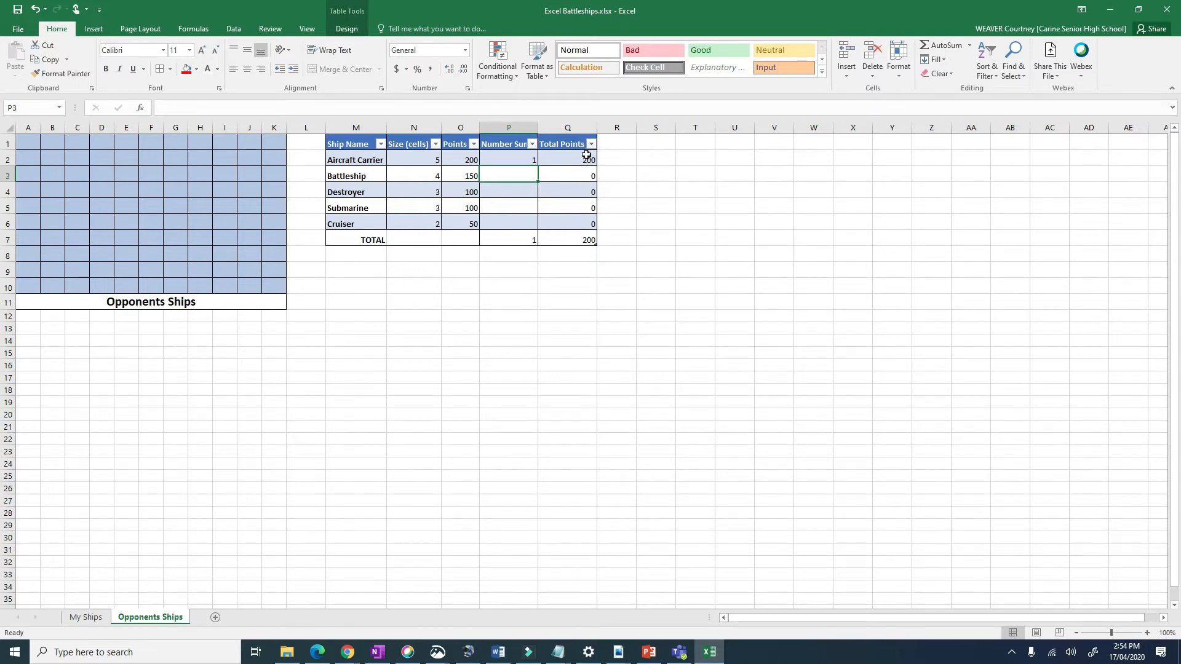
- Enter 1 as the number sunk for the Destroyer in P4, and check the points and total formulas
{"action": "left_click", "coordinate": [575, 163]}
{"action": "left_click", "coordinate": [520, 181]}
{"action": "left_click", "coordinate": [523, 192]}
{"action": "type", "text": "1"}
{"action": "left_click", "coordinate": [563, 186]}
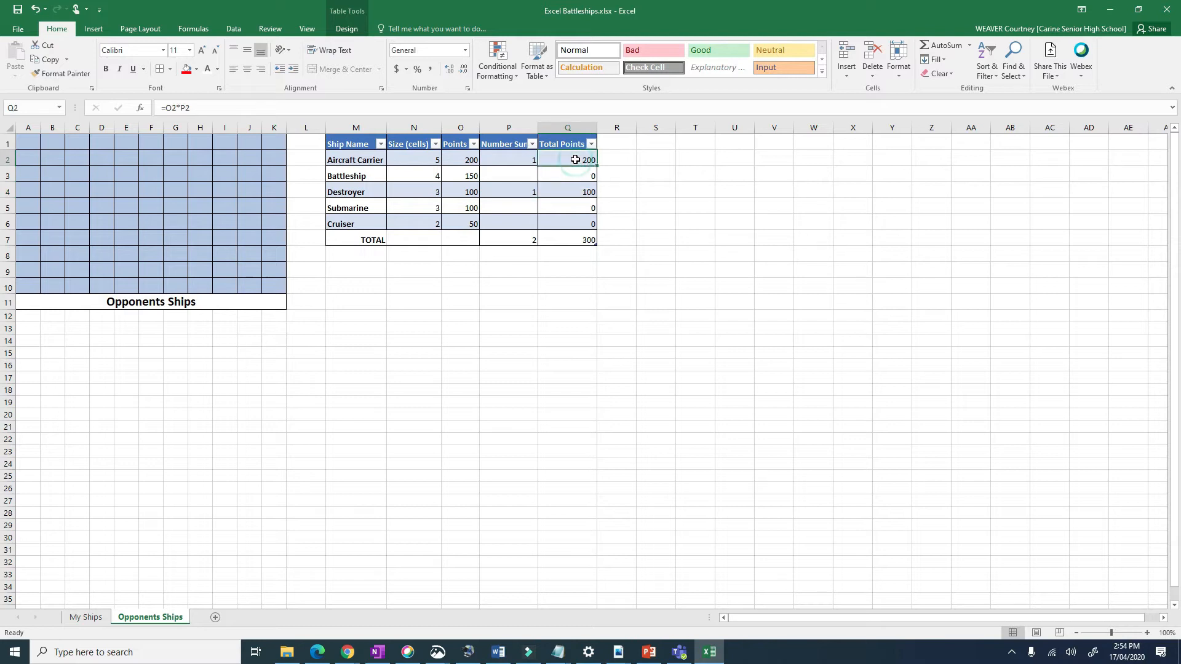
{"action": "left_click", "coordinate": [566, 192]}
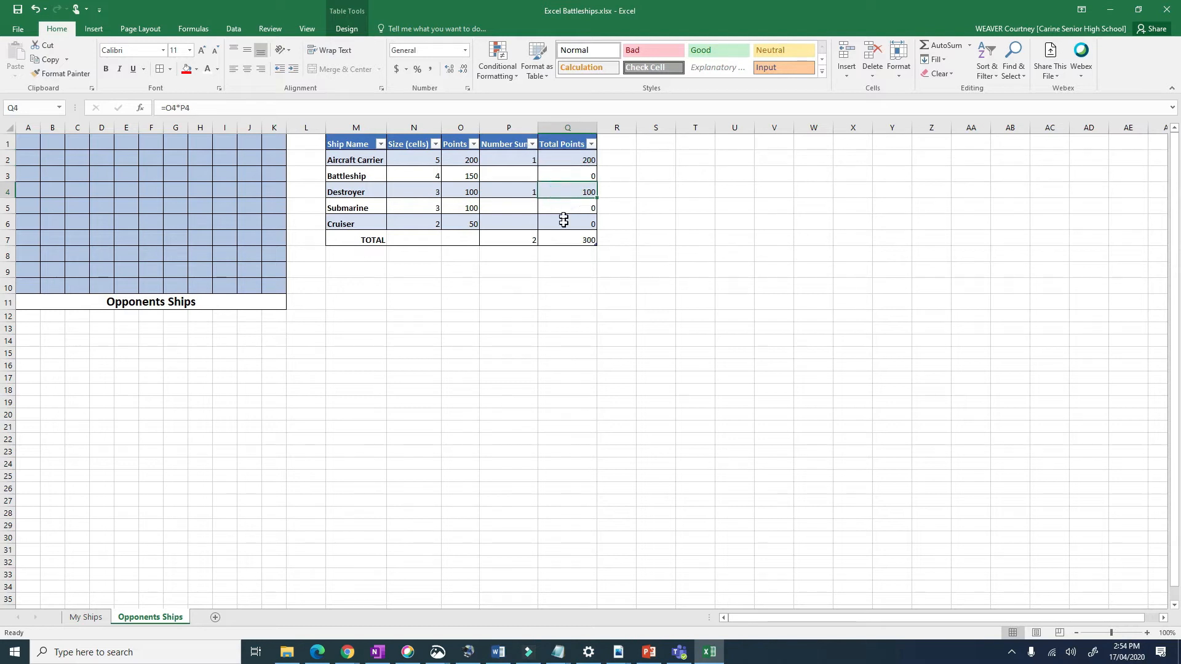
{"action": "left_click", "coordinate": [577, 241]}
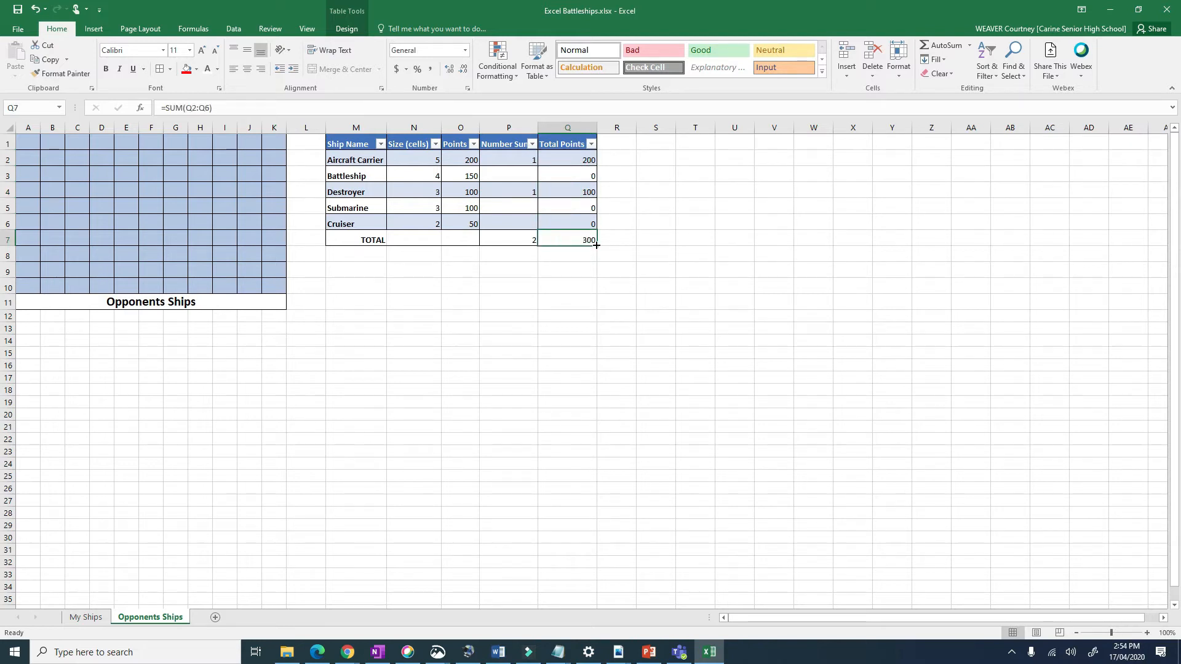
{"action": "left_click", "coordinate": [532, 241]}
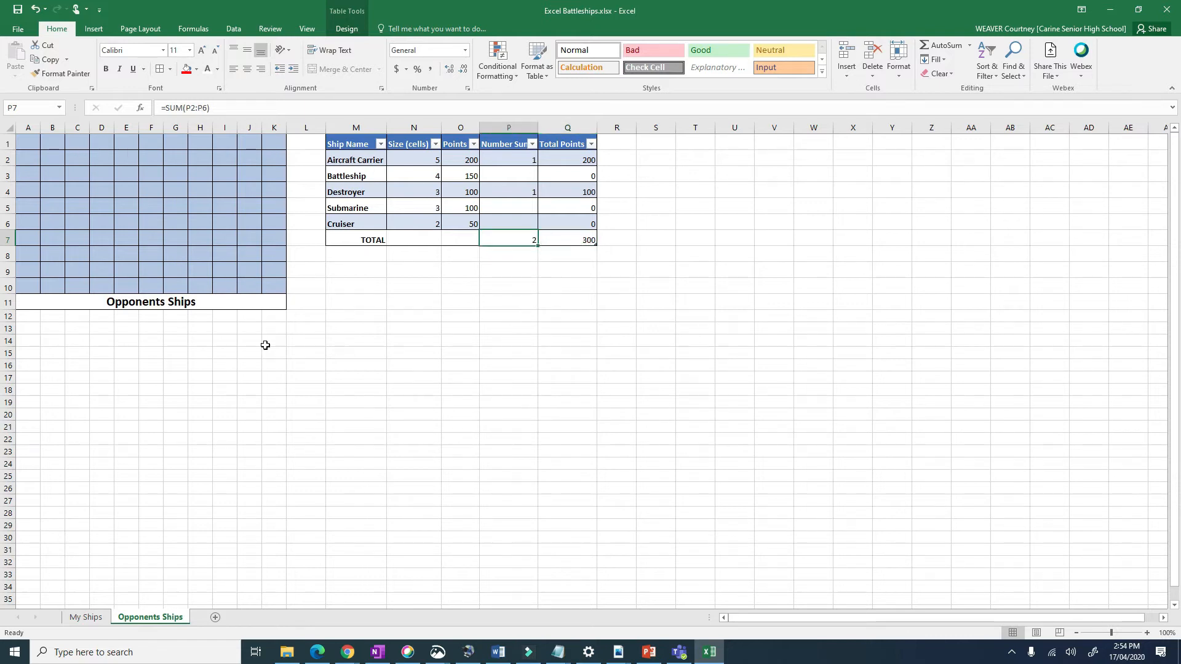
- Review the ship in A1:A3 of My Ships, and enter H in A1 and M in A2 on the Opponents Ships grid
{"action": "left_click", "coordinate": [85, 617]}
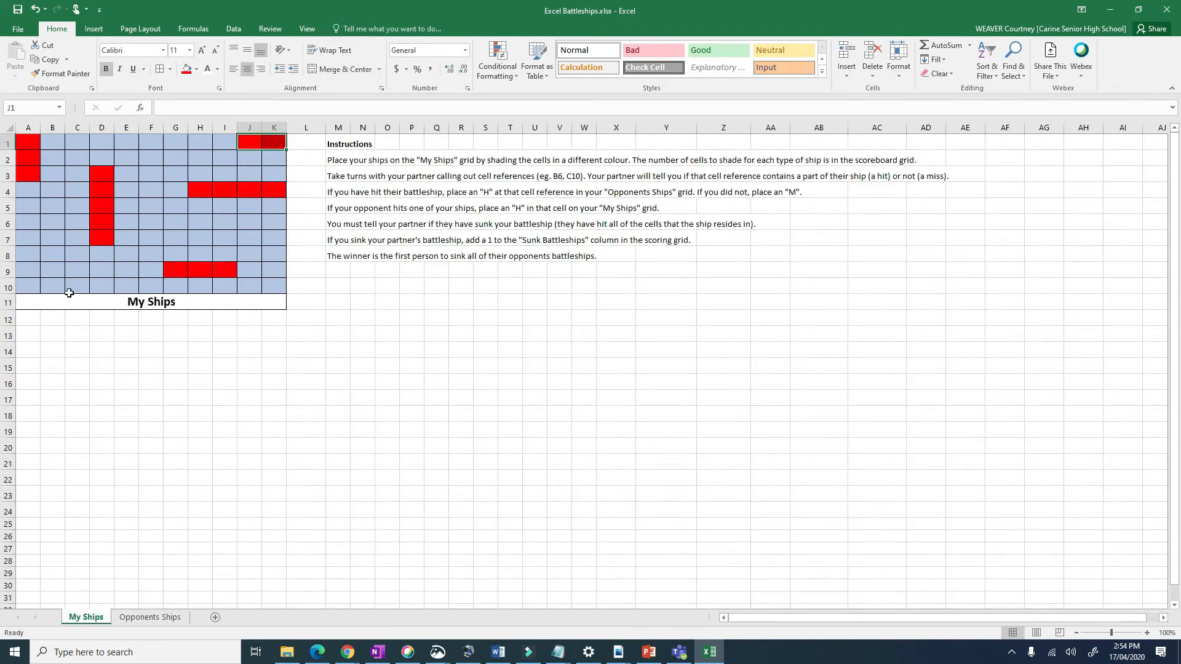
{"action": "left_click", "coordinate": [31, 140]}
{"action": "left_click_drag", "start_coordinate": [24, 163], "coordinate": [25, 174]}
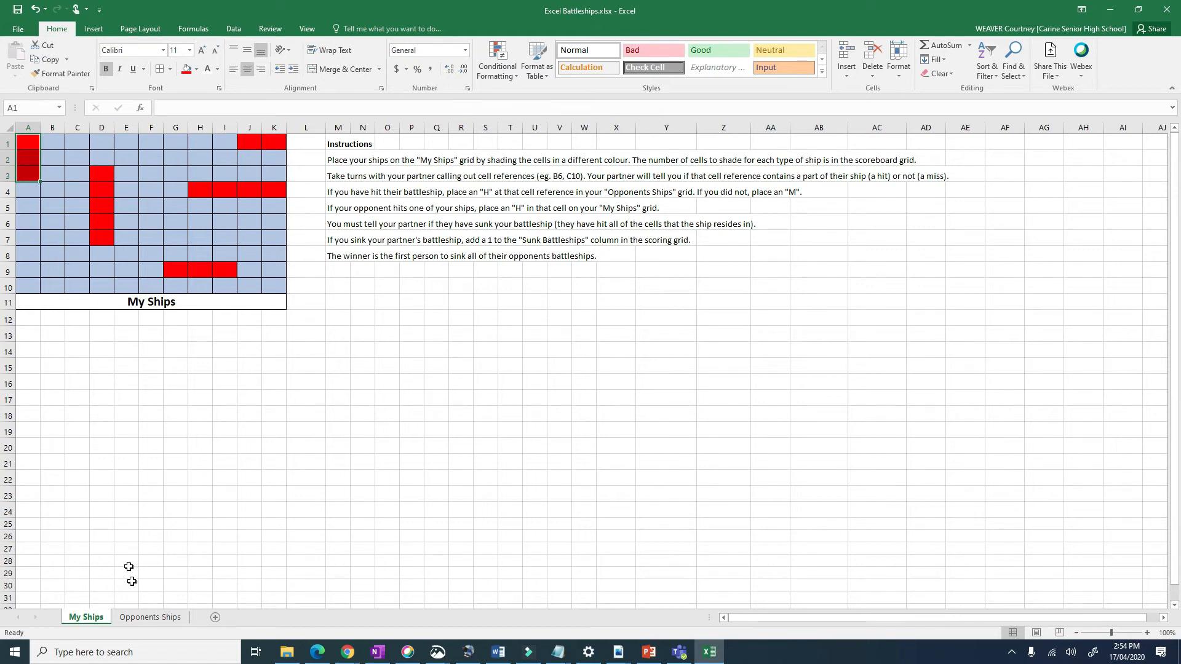
{"action": "left_click", "coordinate": [126, 612]}
{"action": "left_click", "coordinate": [33, 143]}
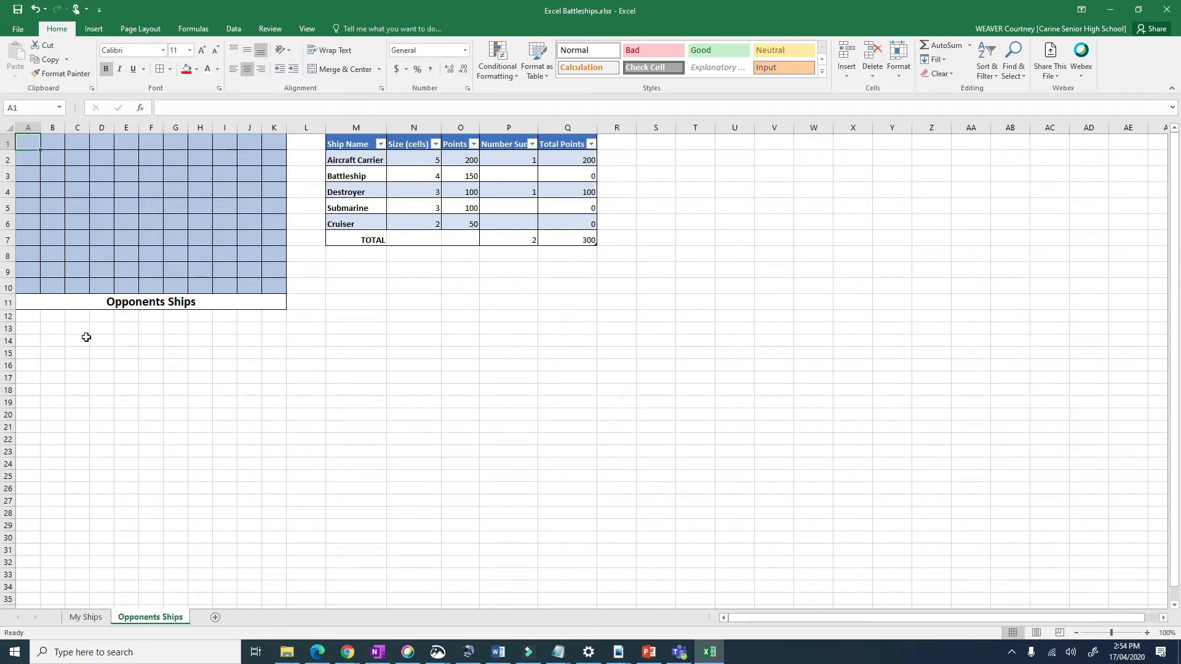
{"action": "type", "text": "H"}
{"action": "key", "text": "Return"}
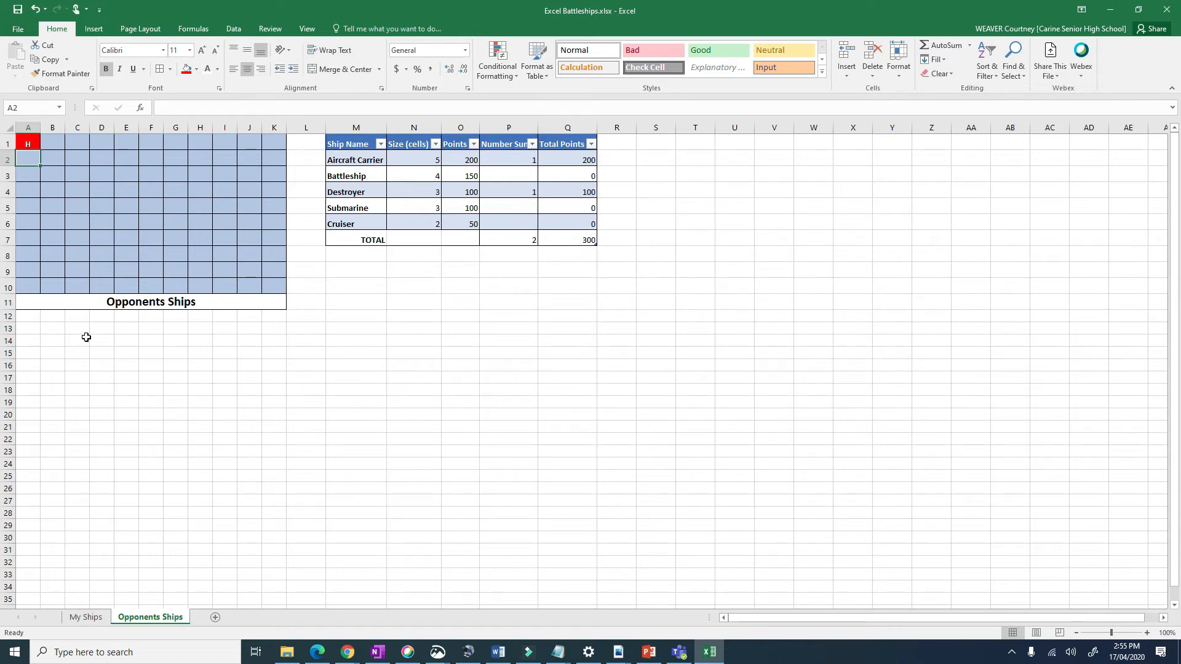
{"action": "type", "text": "M"}
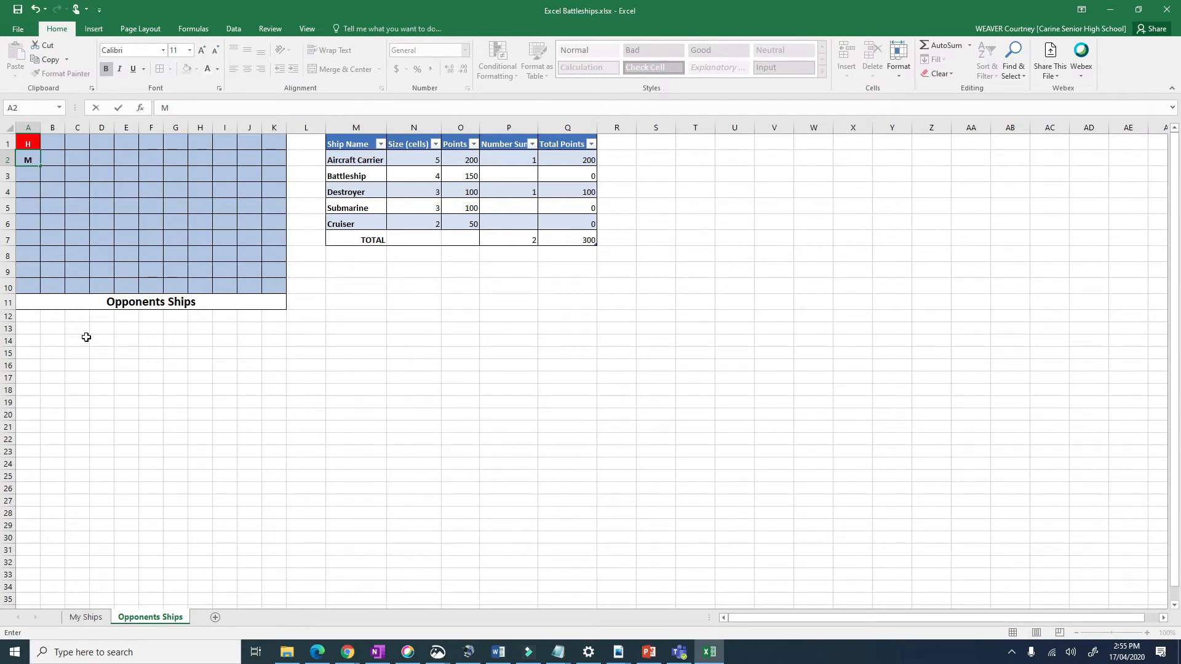
{"action": "key", "text": "Return"}
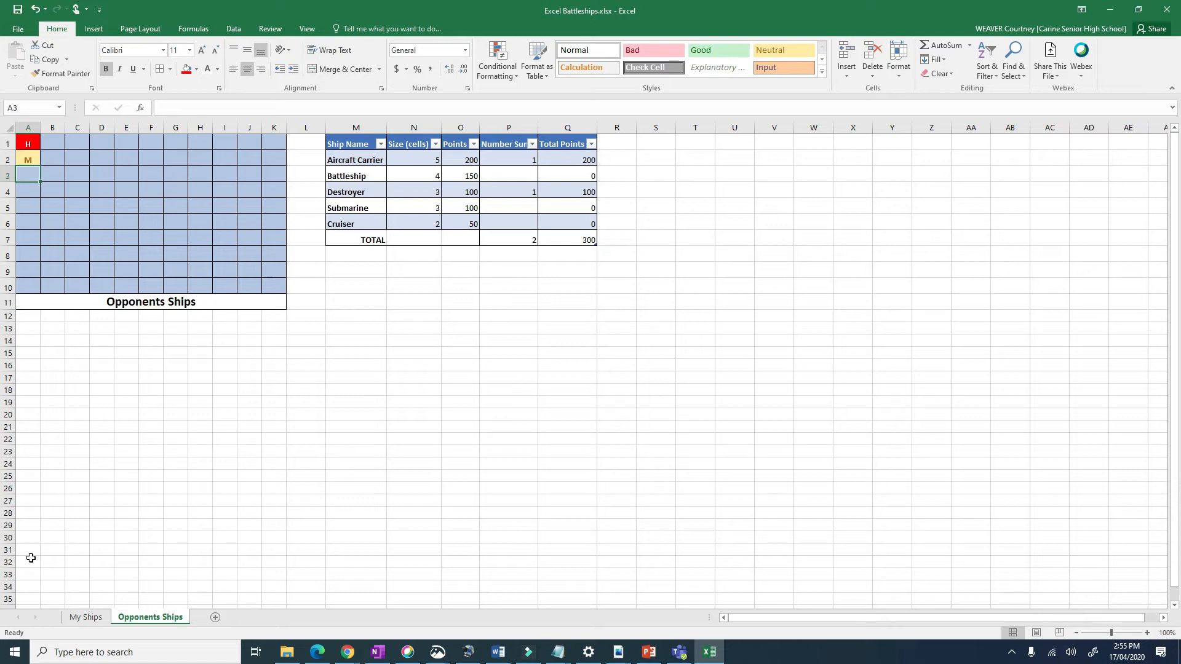
- Record an opponent's hit by entering H in cell A1 of the My Ships grid
{"action": "left_click", "coordinate": [90, 620]}
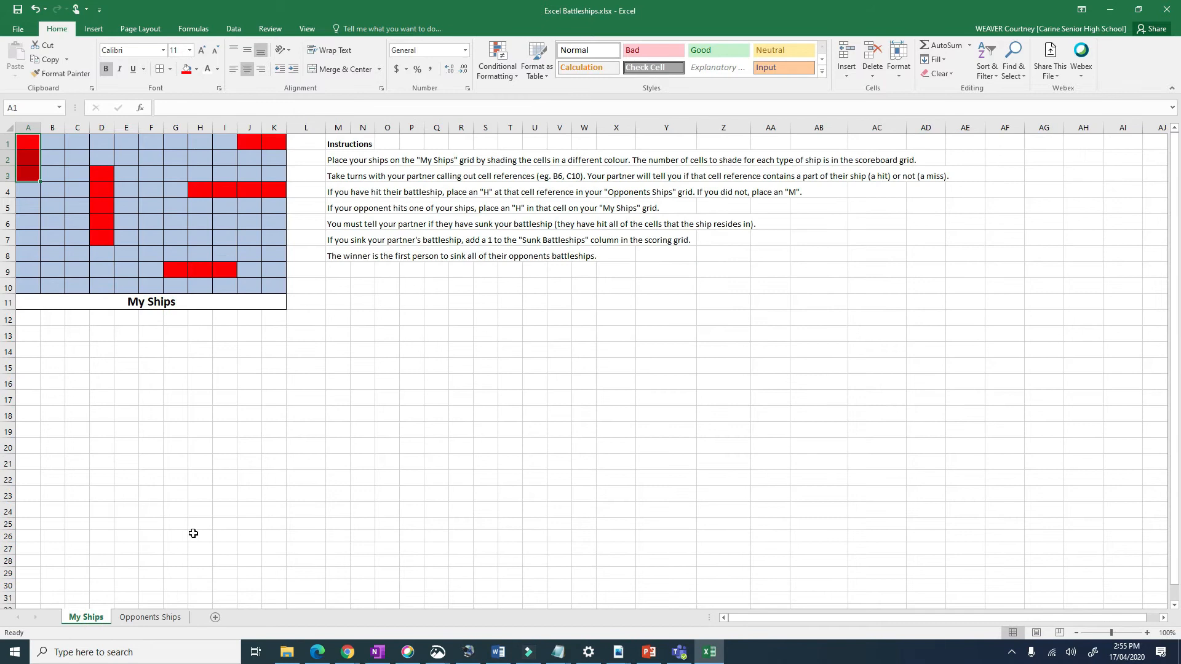
{"action": "left_click", "coordinate": [175, 203]}
{"action": "left_click", "coordinate": [198, 191]}
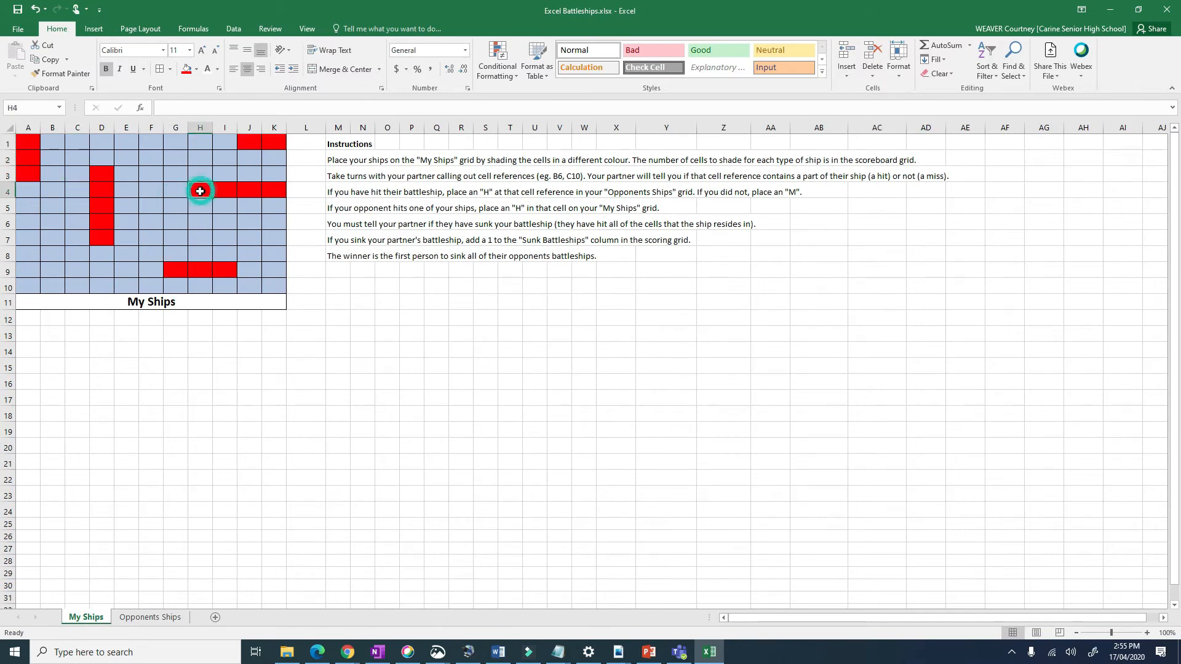
{"action": "left_click", "coordinate": [26, 145]}
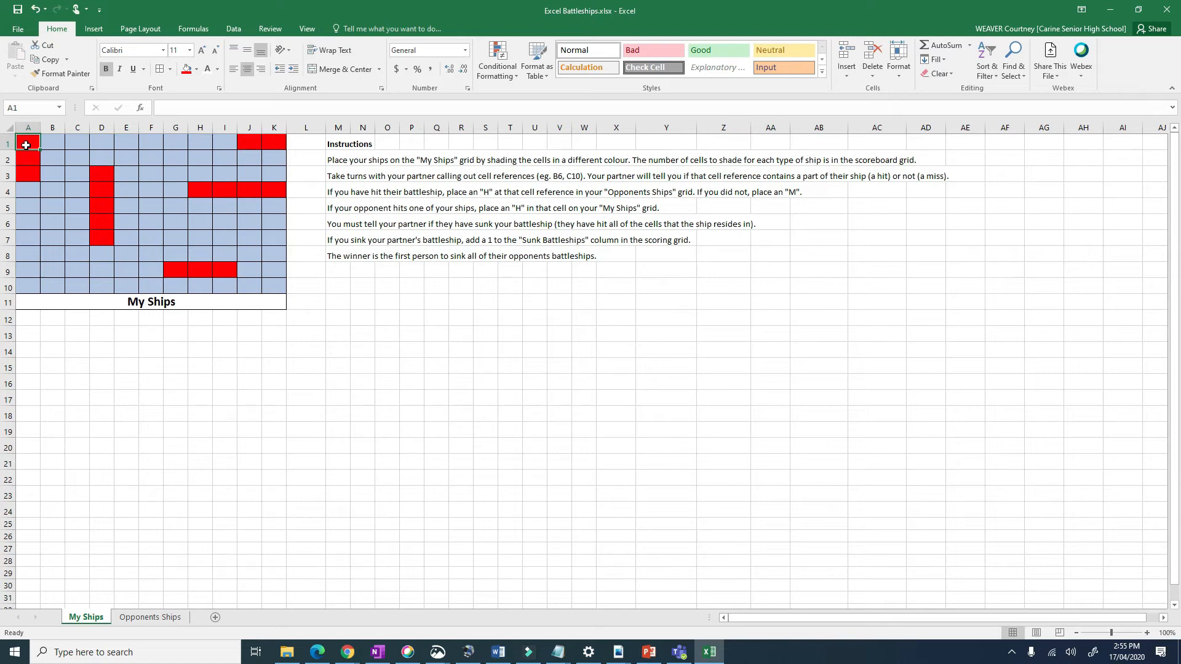
{"action": "type", "text": "H"}
{"action": "key", "text": "Return"}
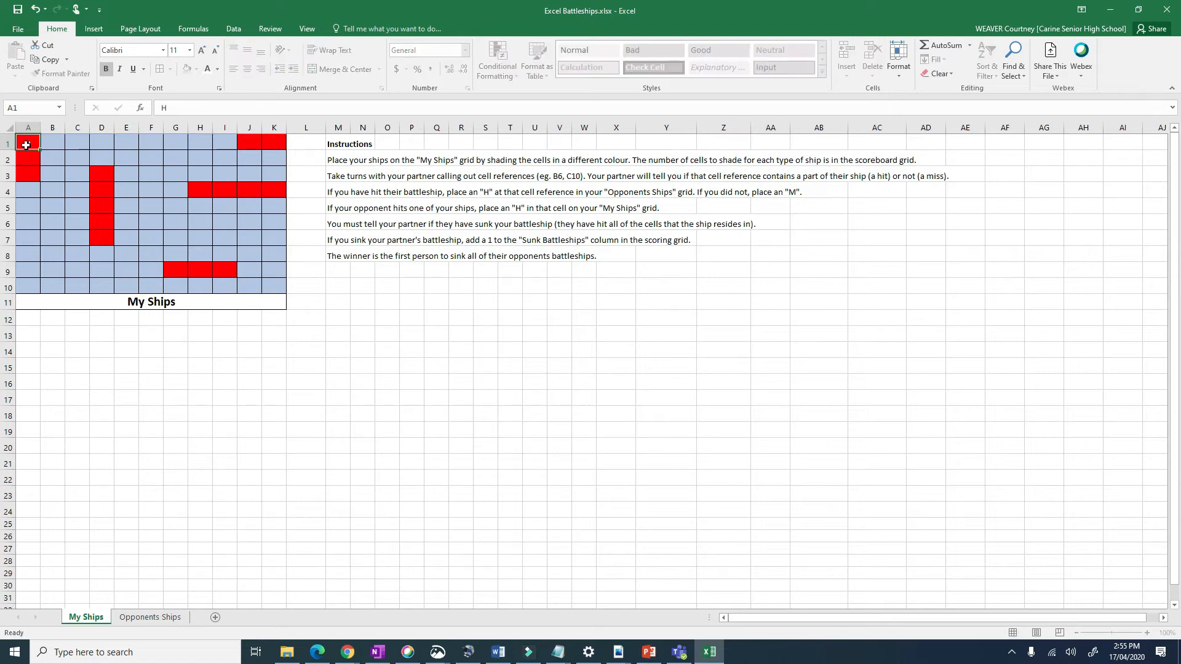
{"action": "scroll", "coordinate": [92, 178], "scroll_direction": "right", "scroll_amount": 1}
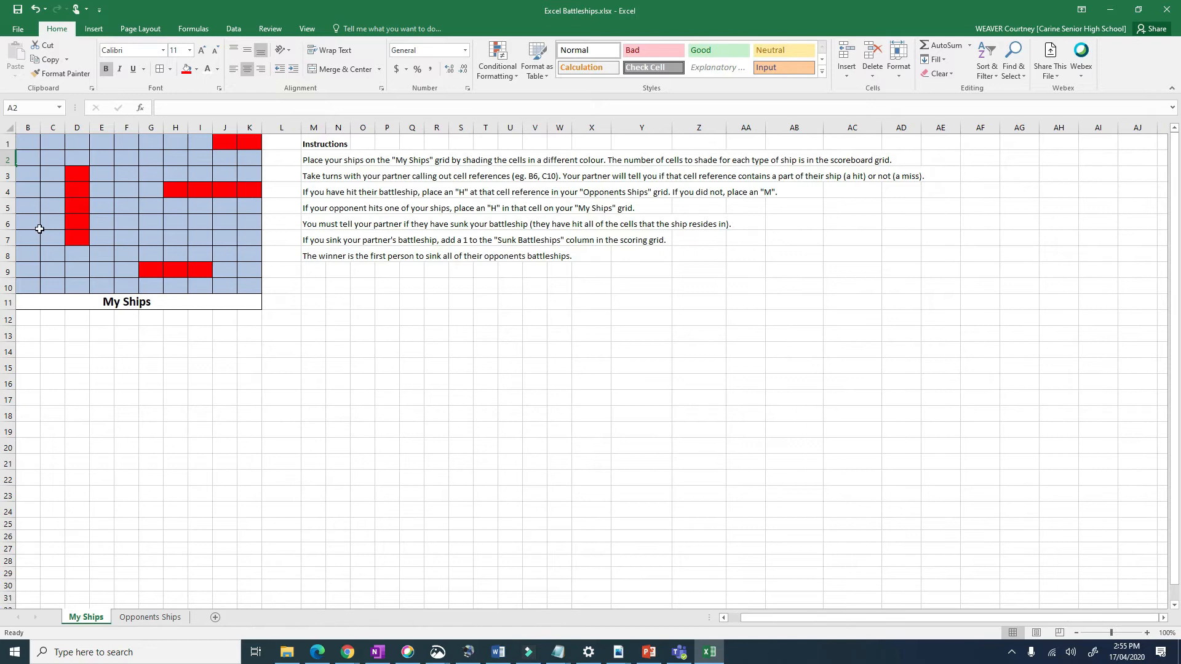
- Record hits on the rest of the ship by entering H in A2 and A3 of My Ships, and switch to Opponents Ships
{"action": "left_click", "coordinate": [723, 618]}
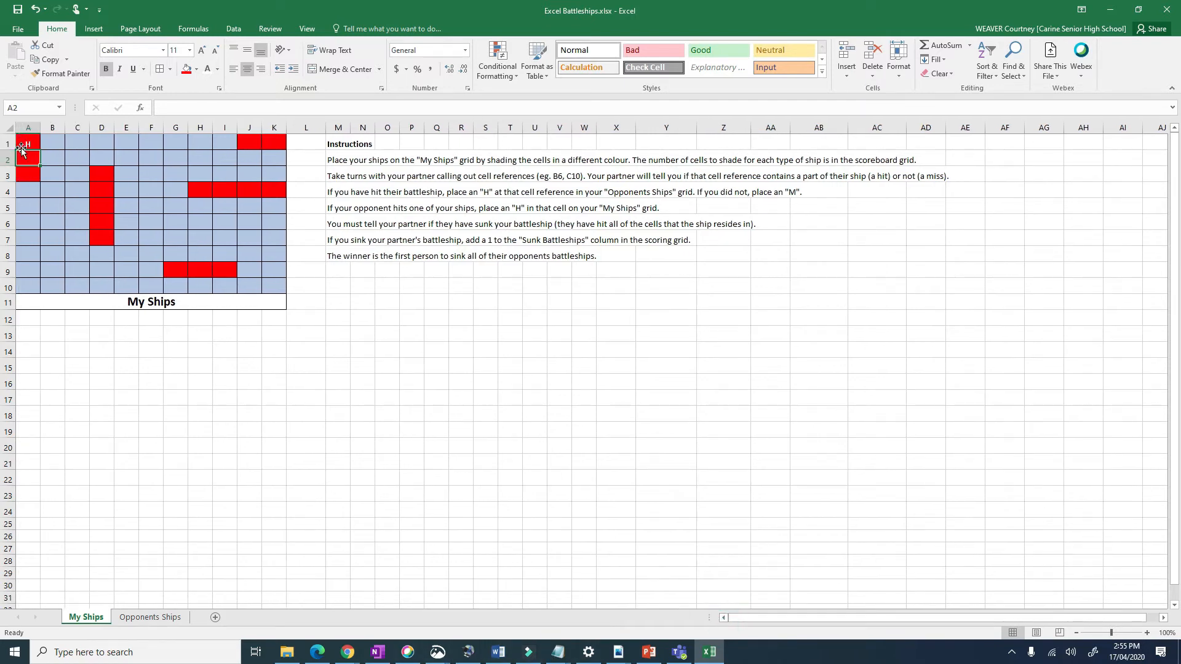
{"action": "type", "text": "H"}
{"action": "key", "text": "Return"}
{"action": "type", "text": "H"}
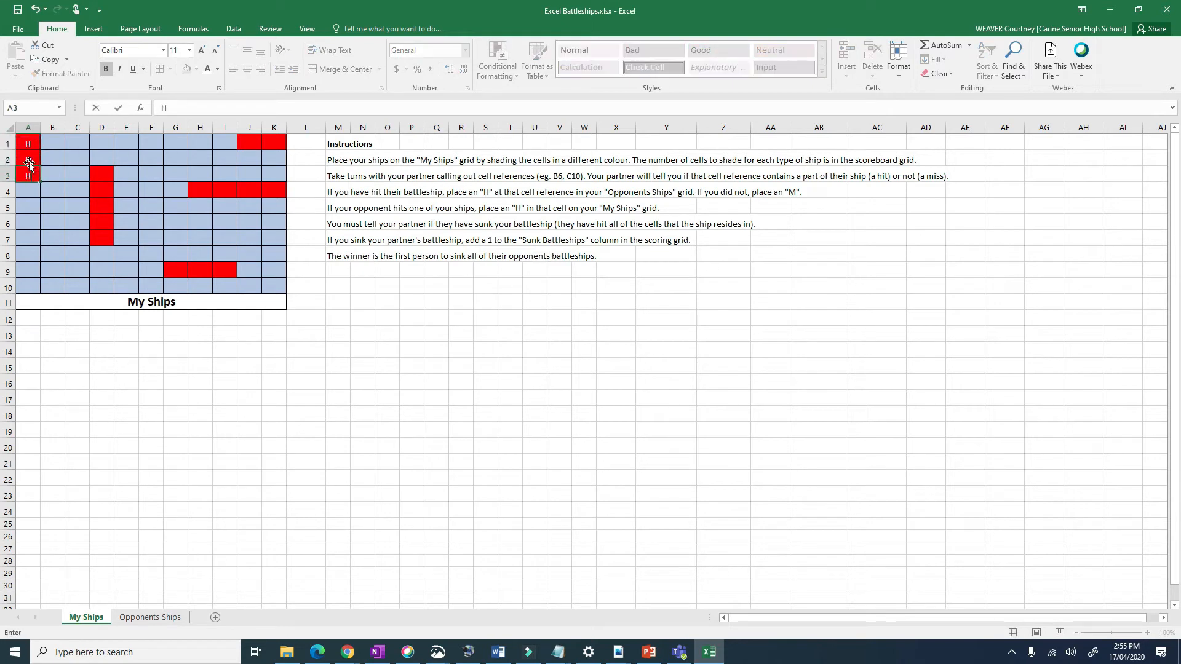
{"action": "key", "text": "Return"}
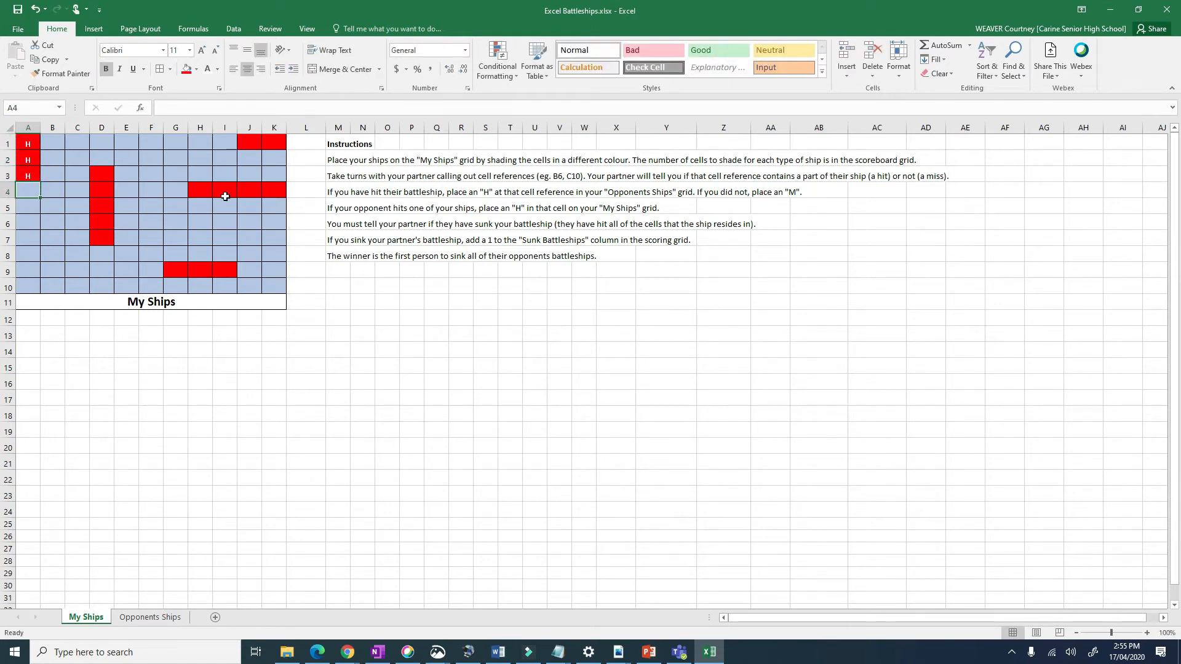
{"action": "left_click", "coordinate": [174, 617]}
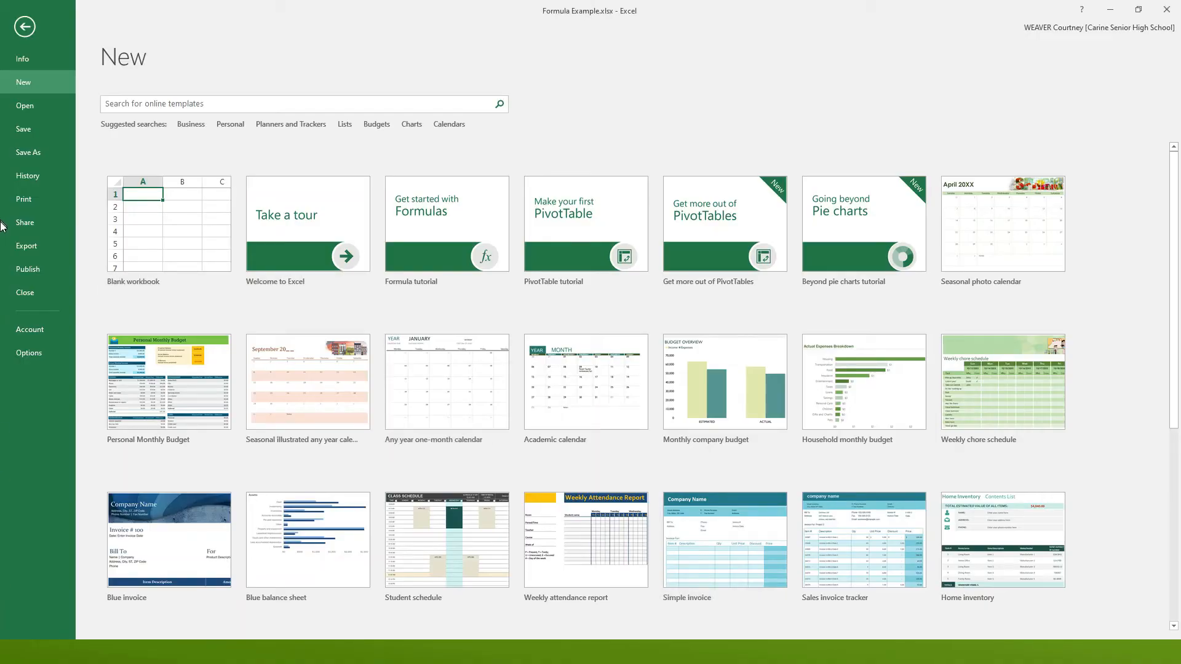
- Create a blank workbook and save it as Battleship Game Board in Excel Workbook format
{"action": "left_click", "coordinate": [120, 235]}
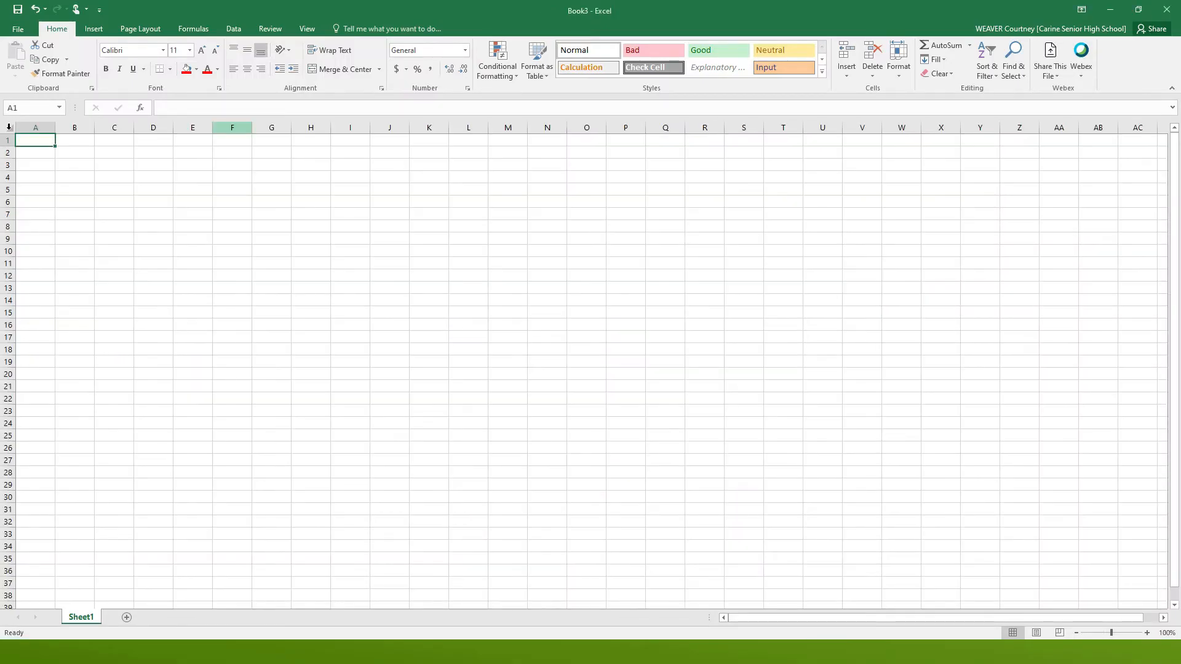
{"action": "left_click", "coordinate": [2, 32]}
{"action": "left_click", "coordinate": [3, 158]}
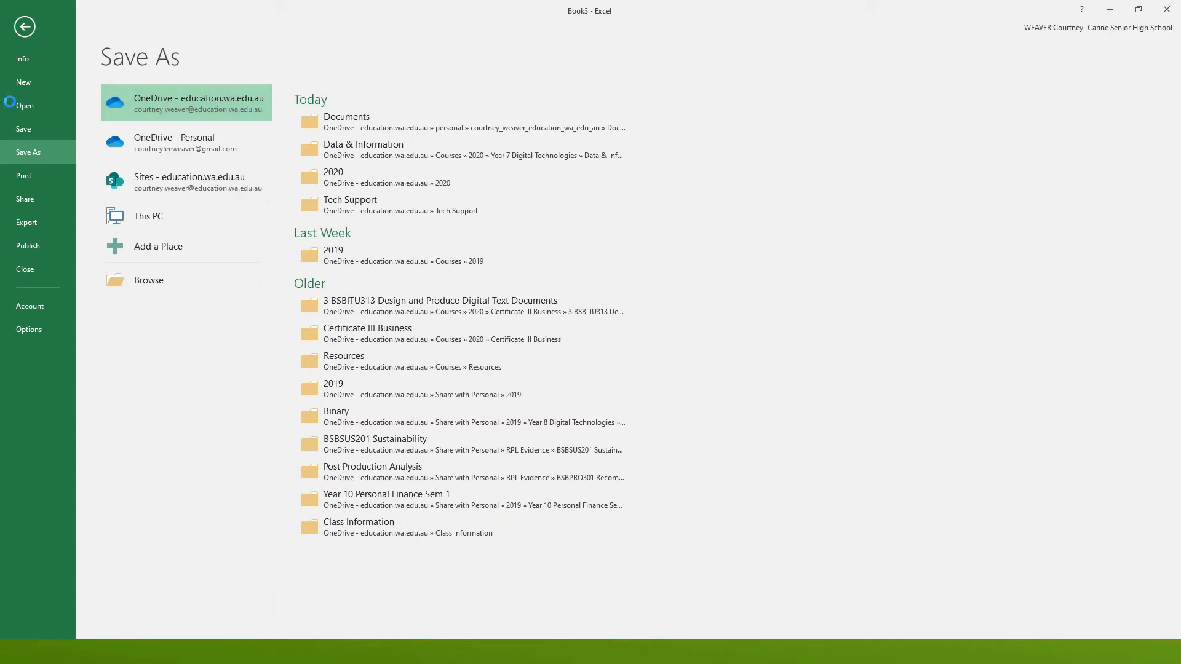
{"action": "key", "text": "F12"}
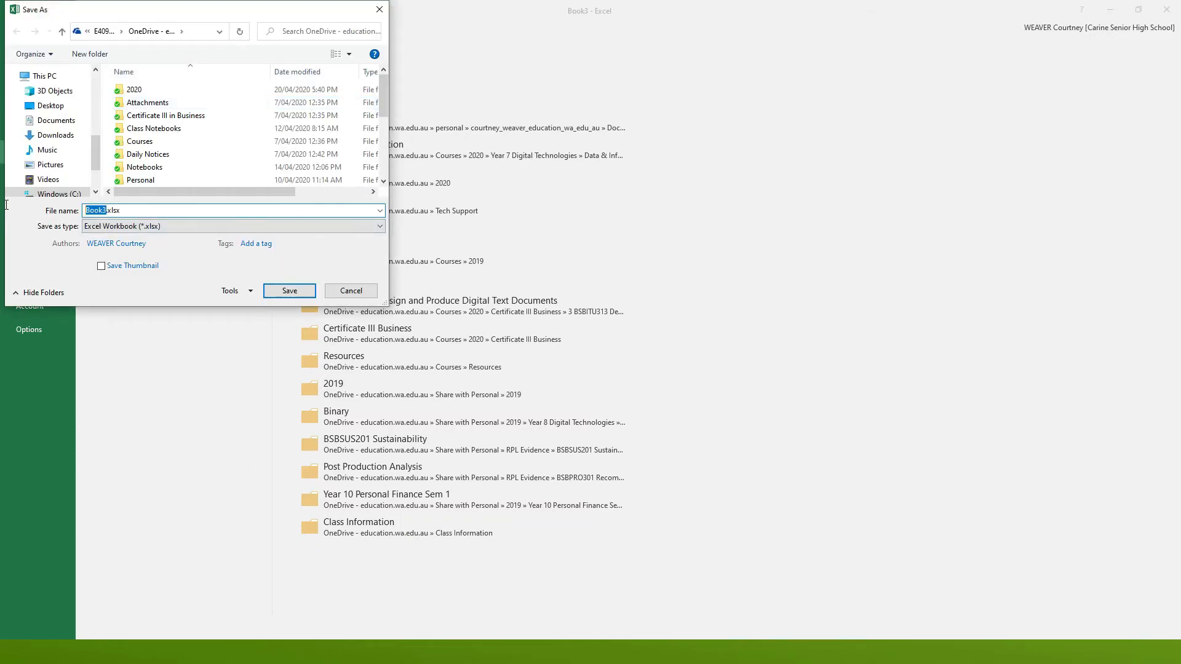
{"action": "type", "text": "Battleship Game Board"}
{"action": "key", "text": "ctrl+a"}
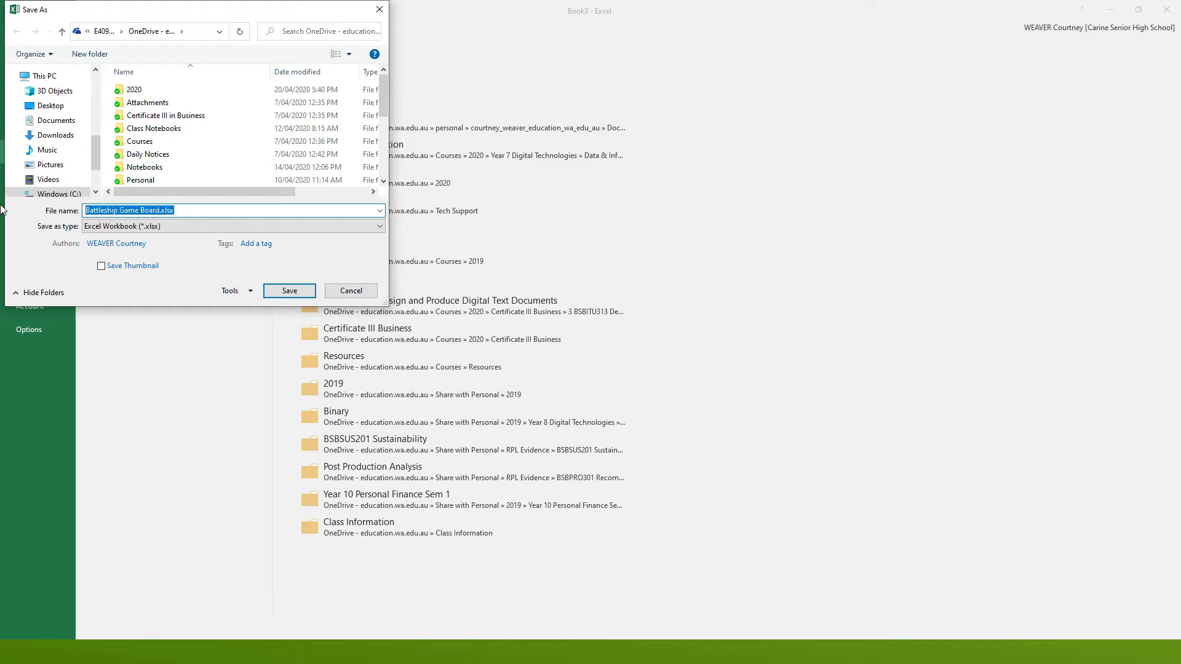
{"action": "key", "text": "Return"}
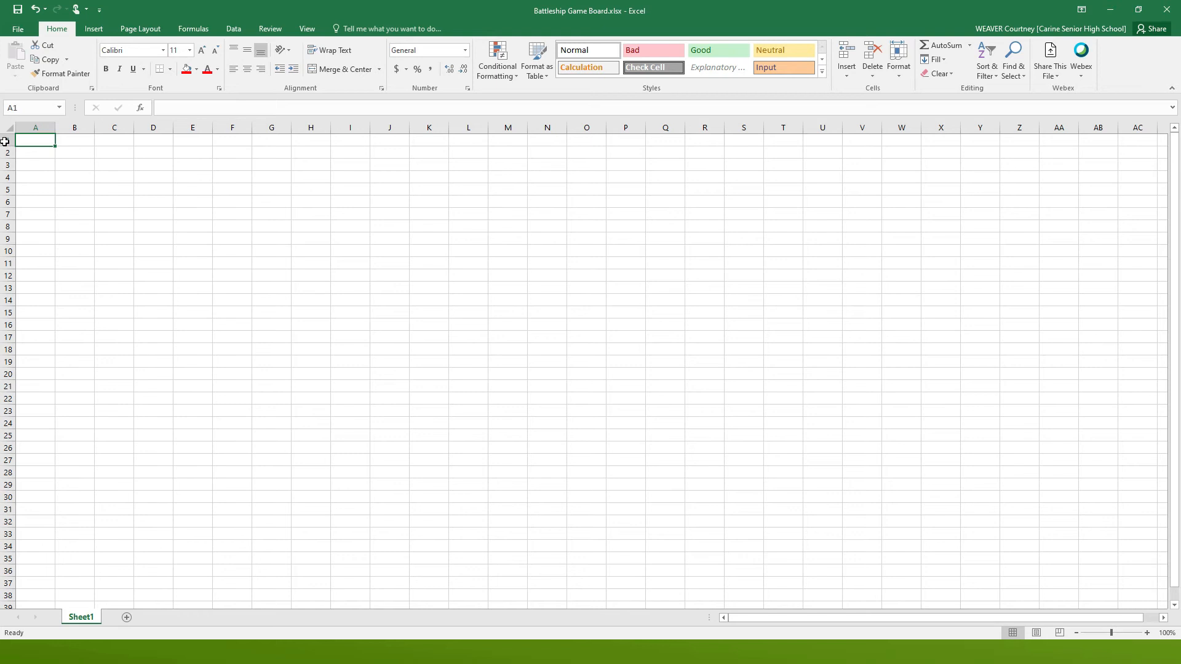
- Apply all borders and a light blue theme fill to cells A1:J10
{"action": "mouse_move", "coordinate": [35, 142]}
{"action": "left_mouse_down"}
{"action": "mouse_move", "coordinate": [192, 177]}
{"action": "mouse_move", "coordinate": [352, 190]}
{"action": "mouse_move", "coordinate": [389, 203]}
{"action": "mouse_move", "coordinate": [390, 251]}
{"action": "left_mouse_up"}
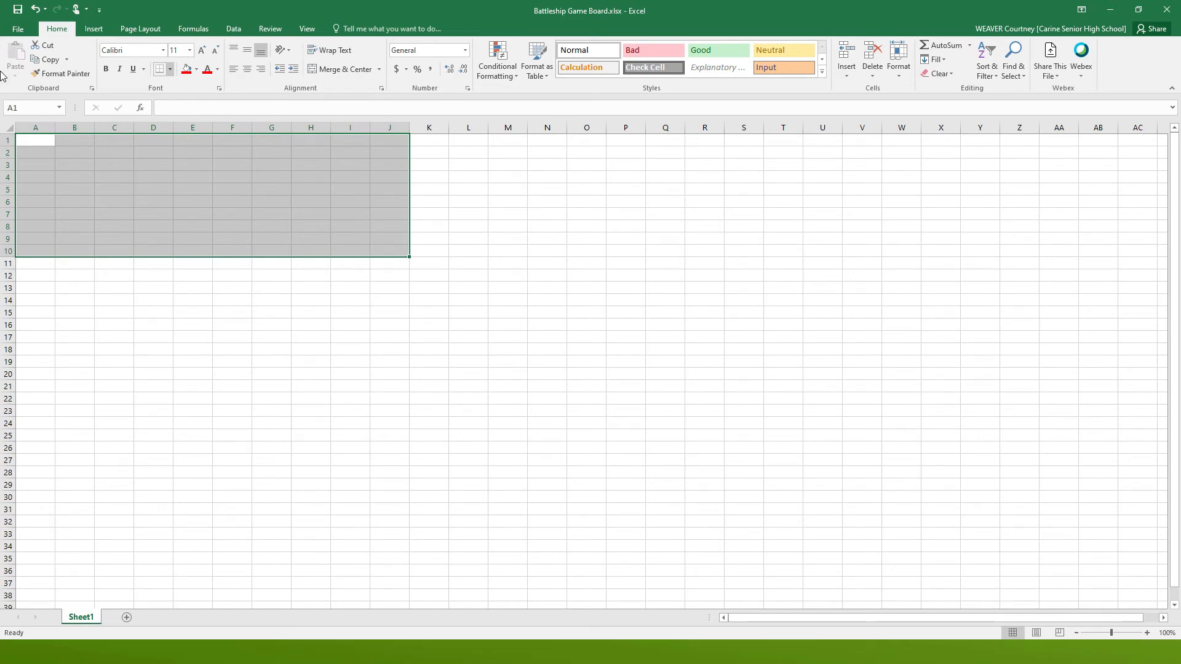
{"action": "left_click", "coordinate": [170, 69]}
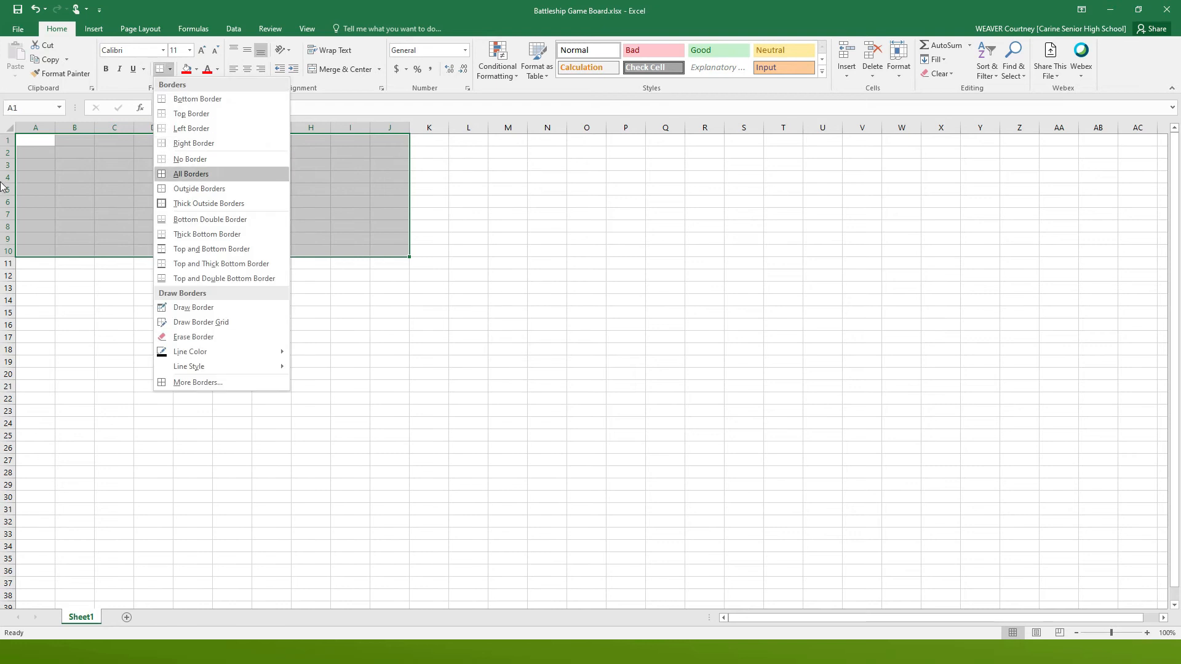
{"action": "key", "text": "Return"}
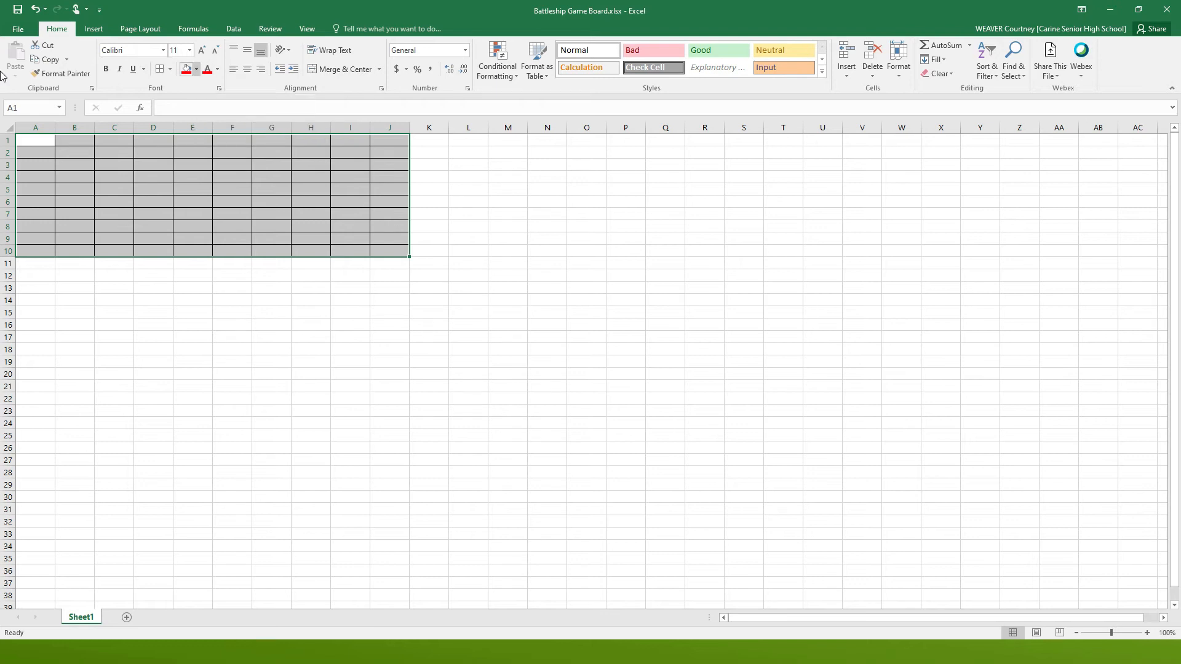
{"action": "left_click", "coordinate": [196, 69]}
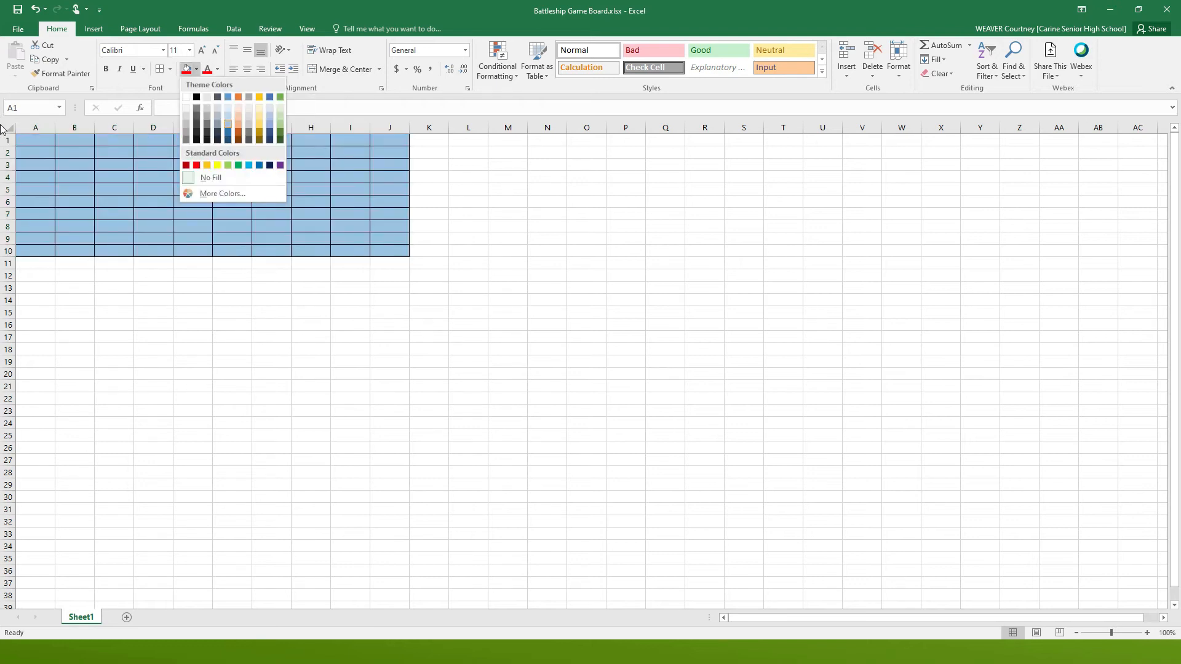
{"action": "left_click", "coordinate": [228, 123]}
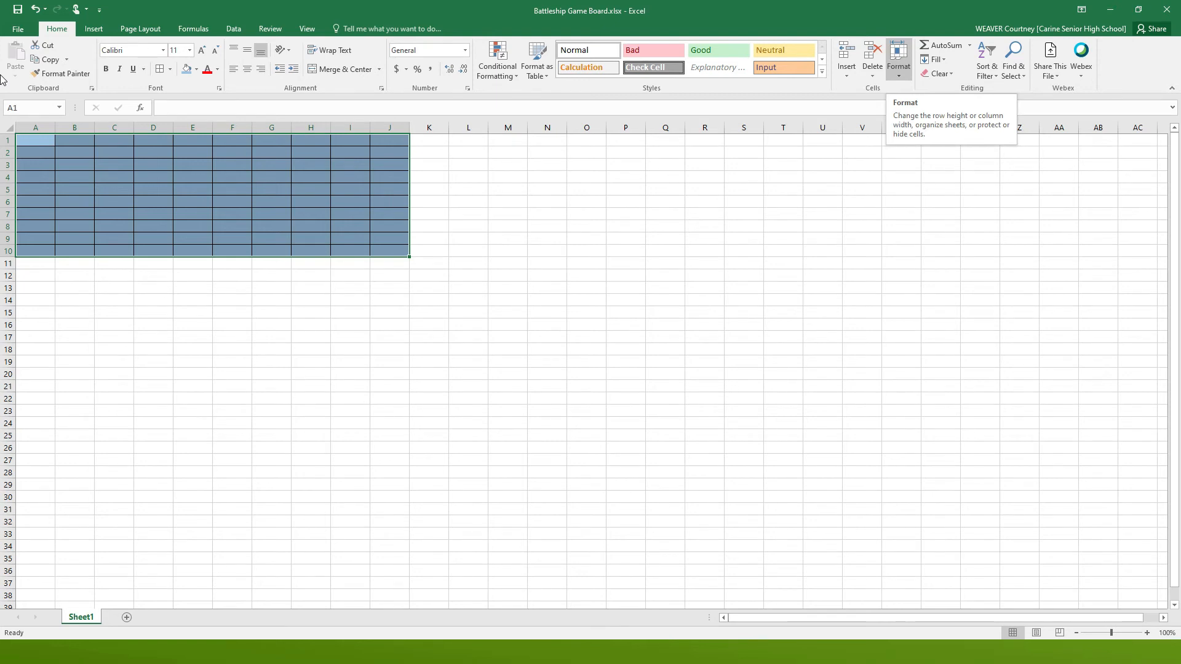
- Set the column width to 5 and the row height to 20 for the A1:J10 grid
{"action": "left_click", "coordinate": [899, 69]}
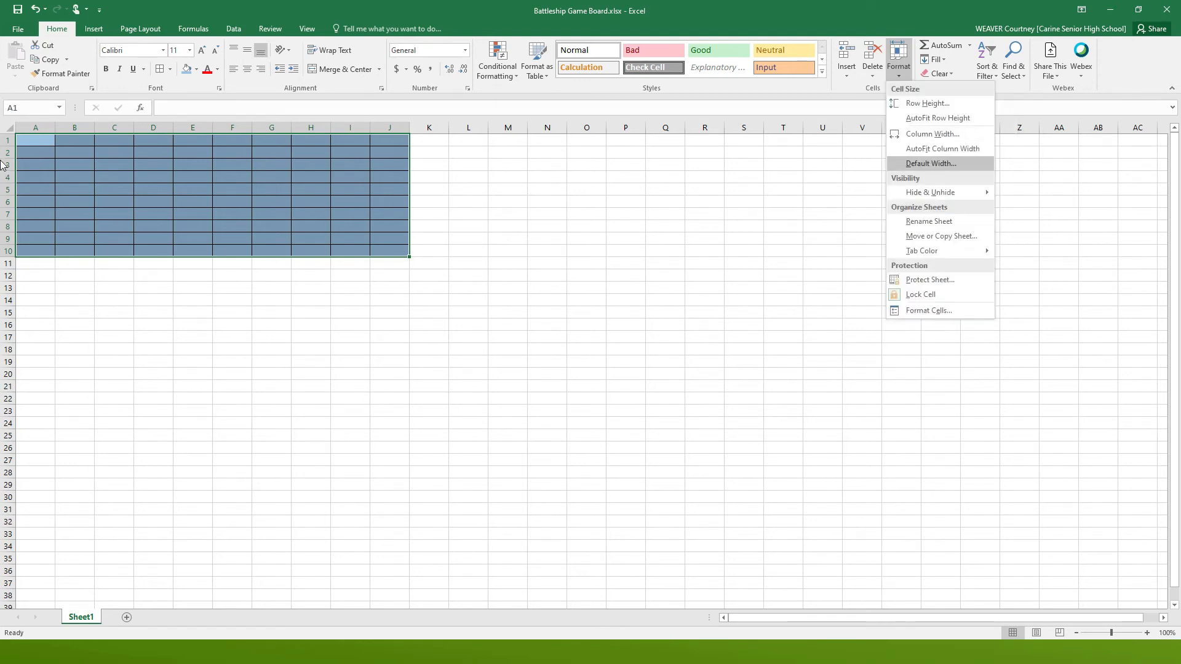
{"action": "key", "text": "Return"}
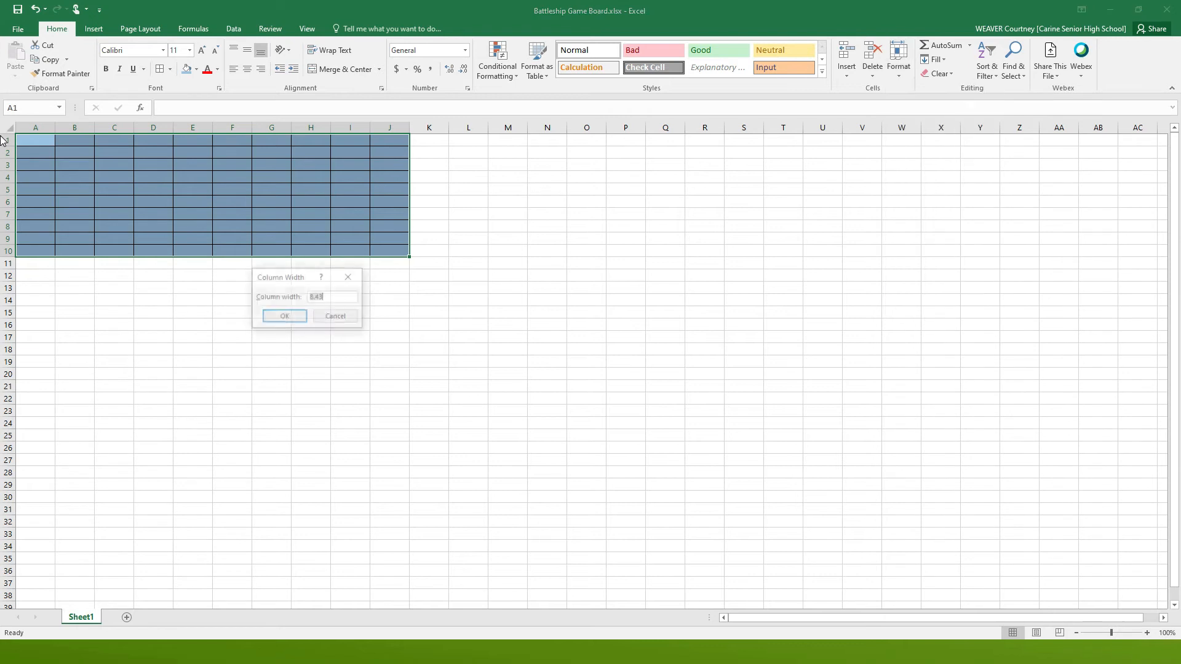
{"action": "type", "text": "5"}
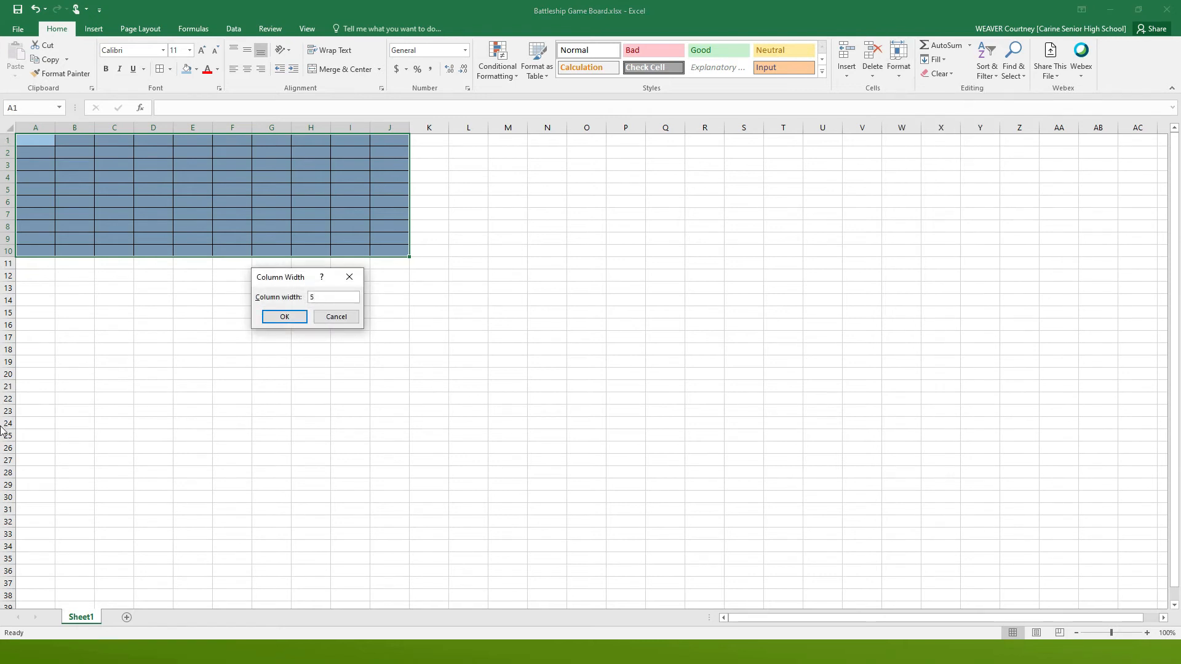
{"action": "key", "text": "Return"}
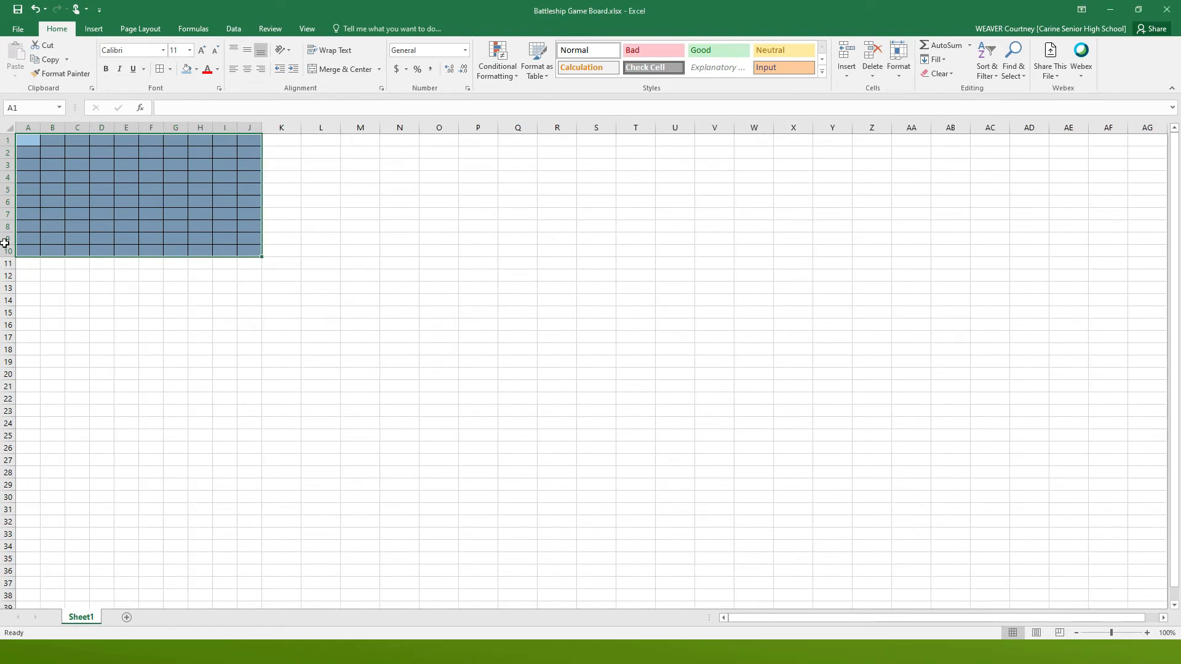
{"action": "key", "text": "Down"}
{"action": "key", "text": "Down"}
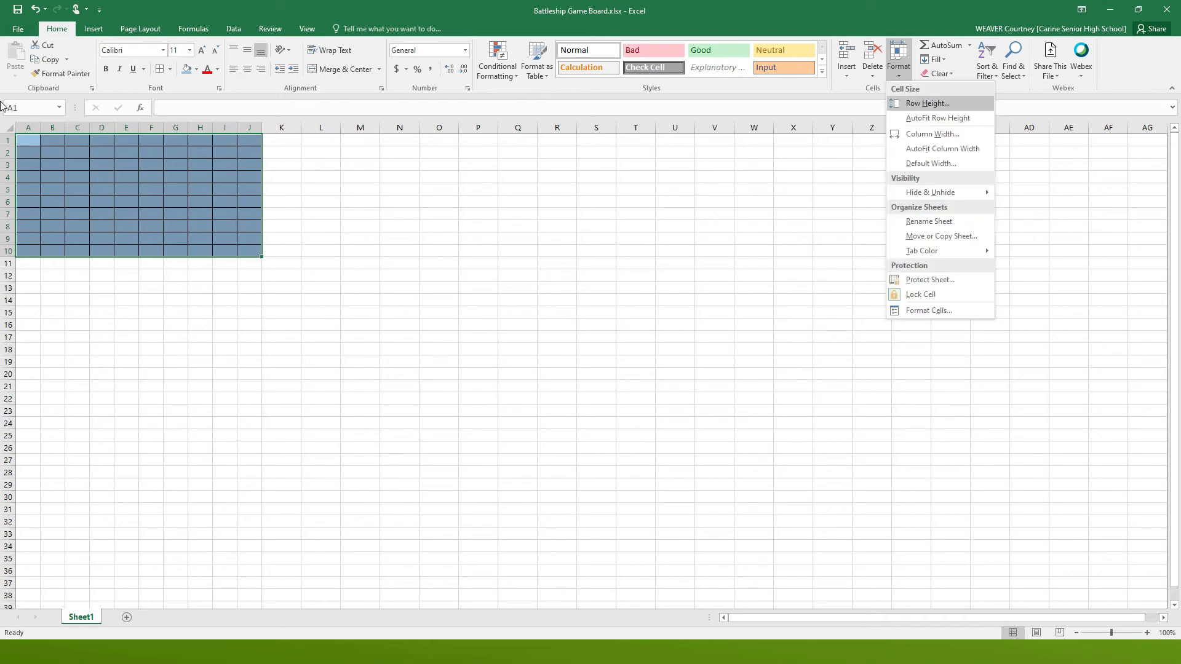
{"action": "key", "text": "Return"}
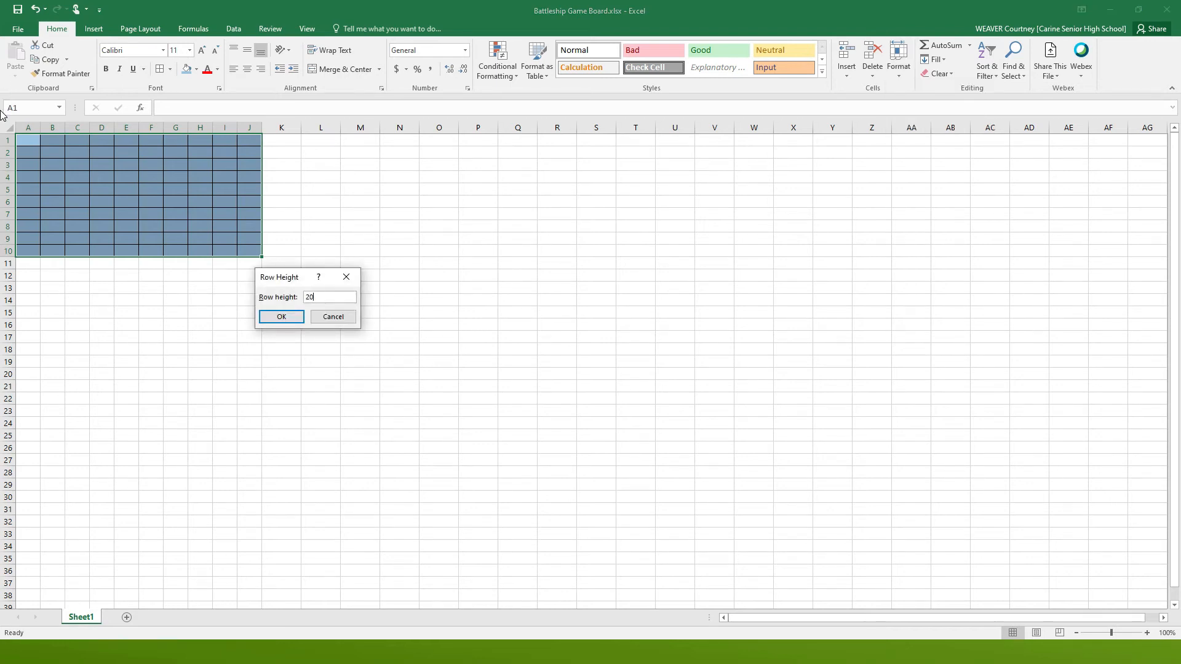
{"action": "type", "text": "20"}
{"action": "key", "text": "Return"}
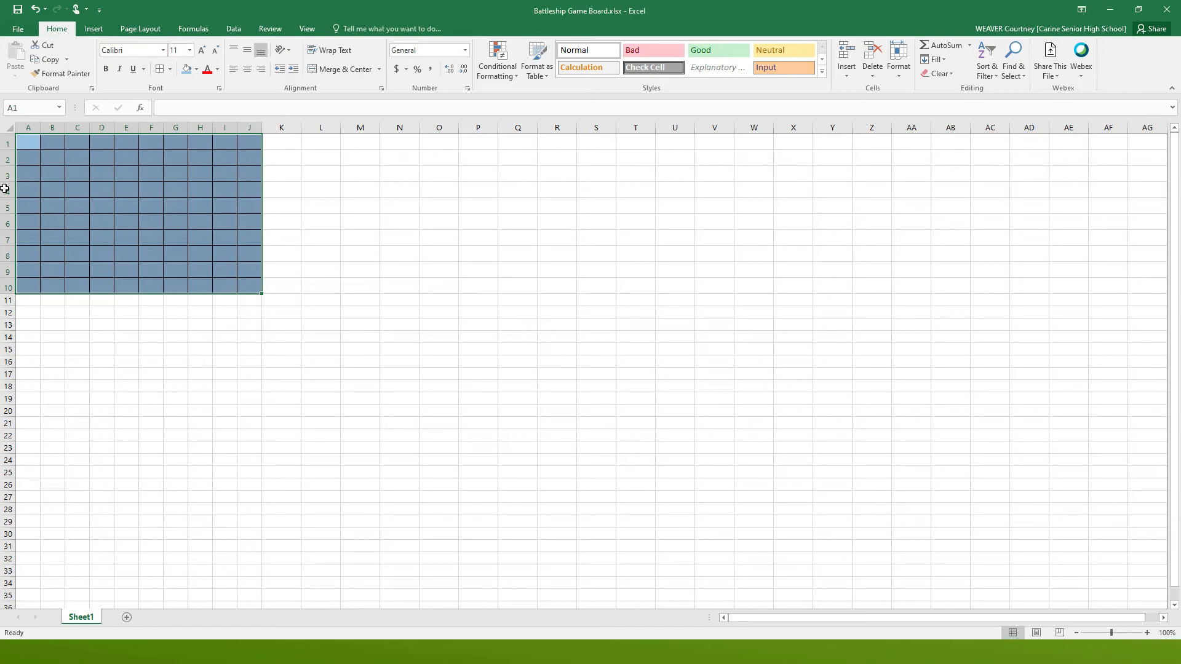
- Enter the title My Ships in A11, and merge and center it across A11:J11
{"action": "left_click", "coordinate": [6, 303]}
{"action": "type", "text": "M"}
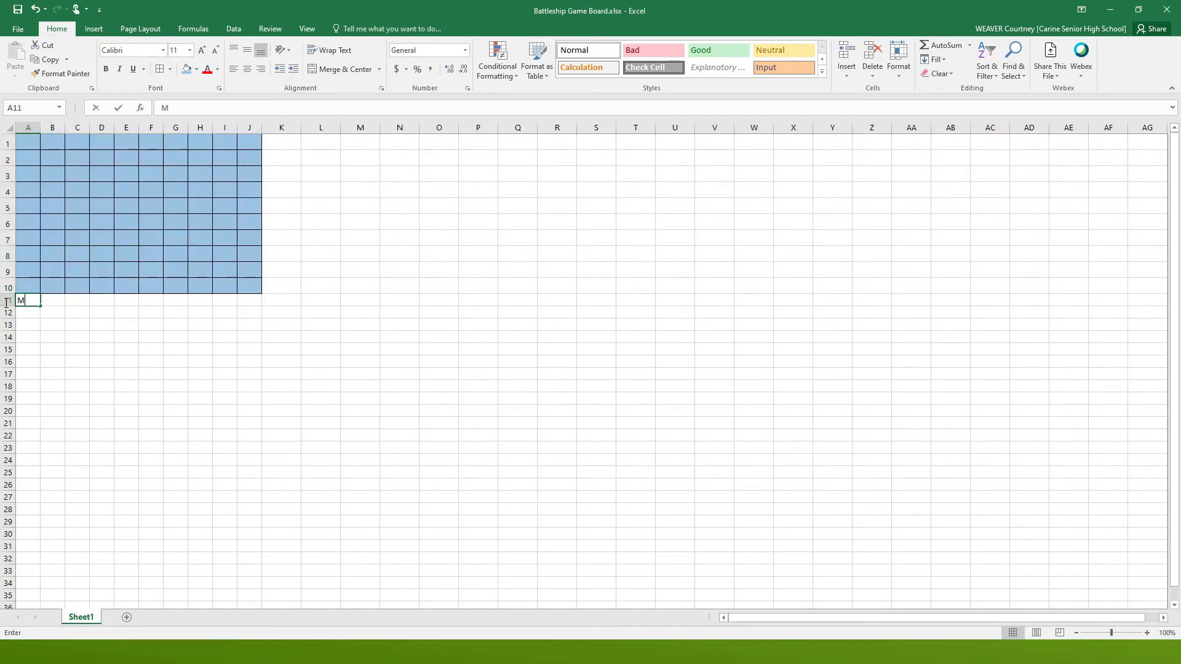
{"action": "type", "text": "y Ships"}
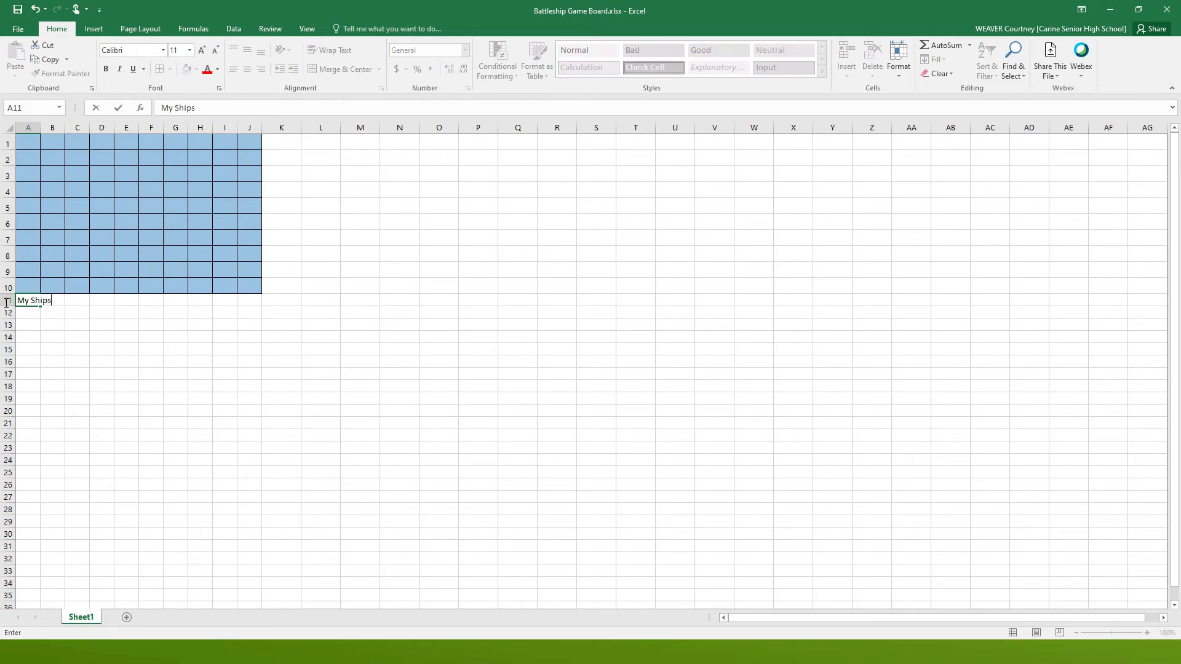
{"action": "left_click", "coordinate": [5, 386]}
{"action": "left_click_drag", "start_coordinate": [27, 300], "coordinate": [249, 300]}
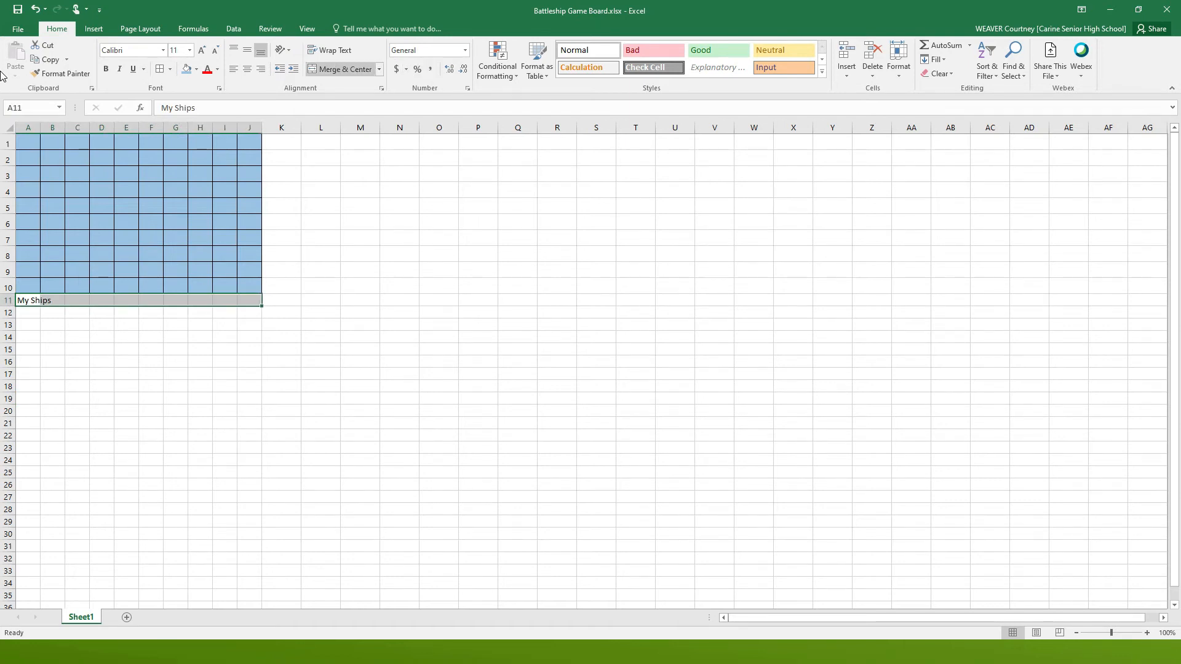
{"action": "left_click", "coordinate": [344, 69]}
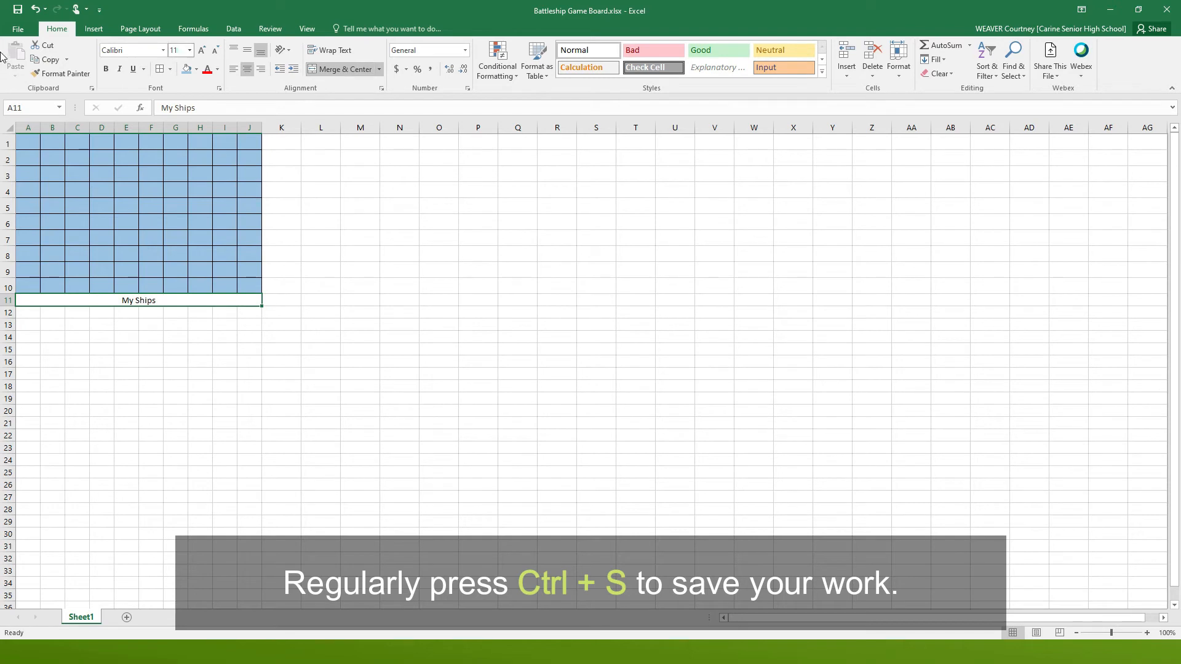
- Make the My Ships title below the grid bold and increase its font size to 16
{"action": "left_click", "coordinate": [106, 69]}
{"action": "left_click", "coordinate": [201, 50]}
{"action": "left_click", "coordinate": [201, 50]}
{"action": "left_click", "coordinate": [201, 50]}
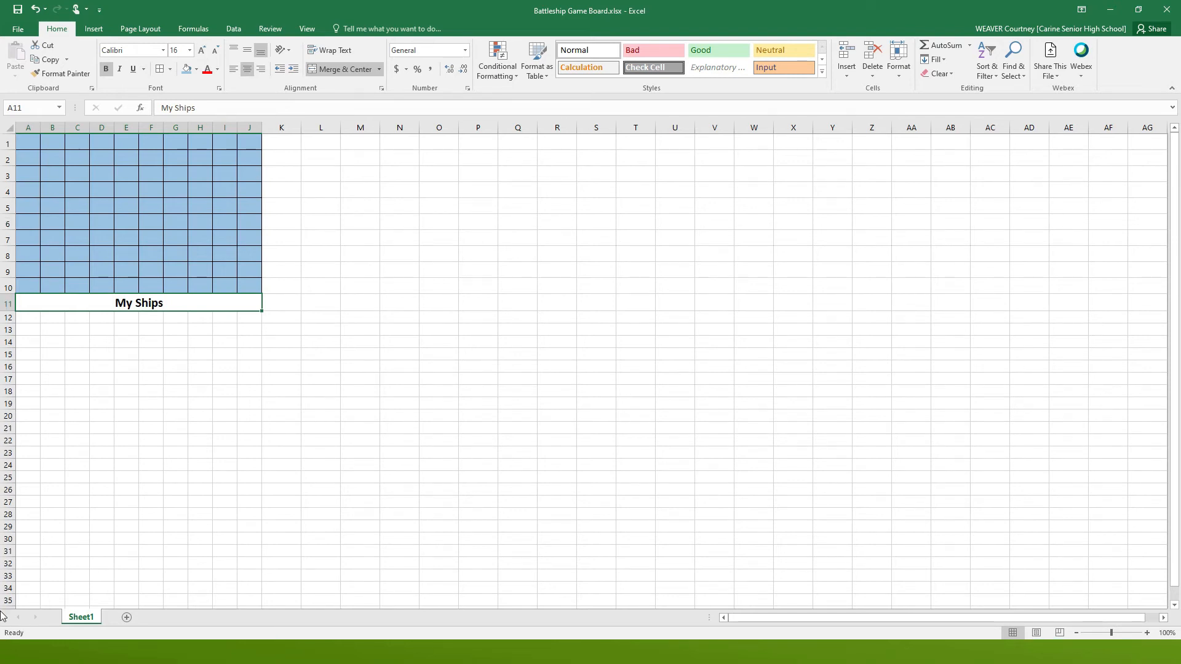
- Rename Sheet1 as My Ships
{"action": "double_click", "coordinate": [81, 617]}
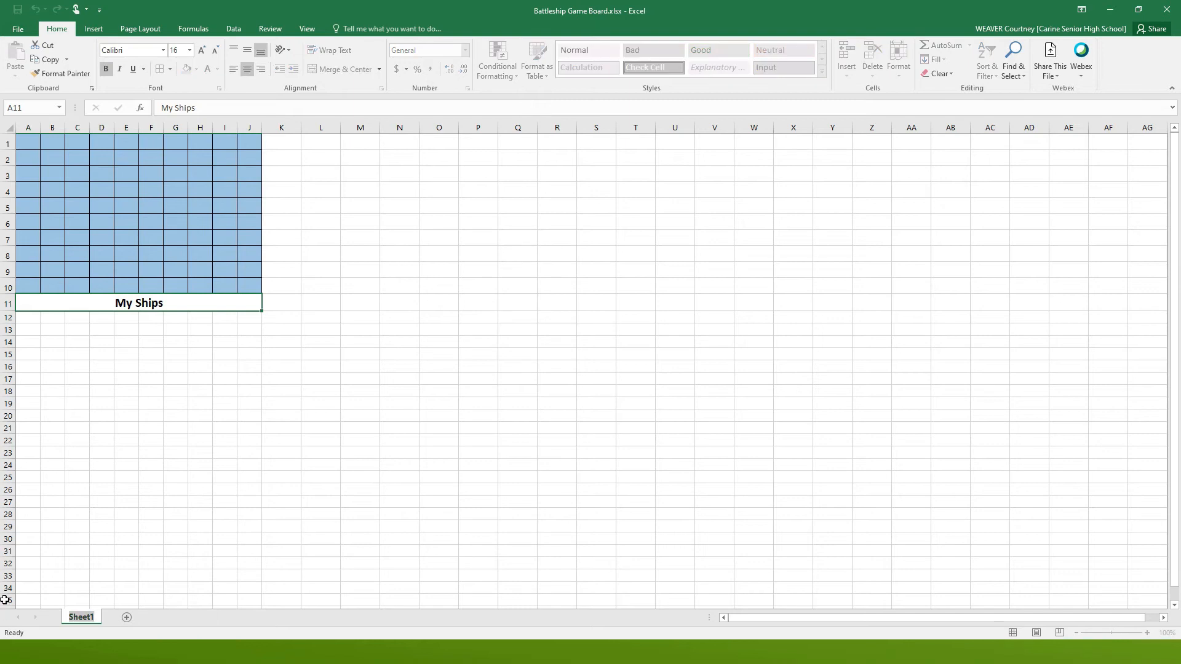
{"action": "type", "text": "M"}
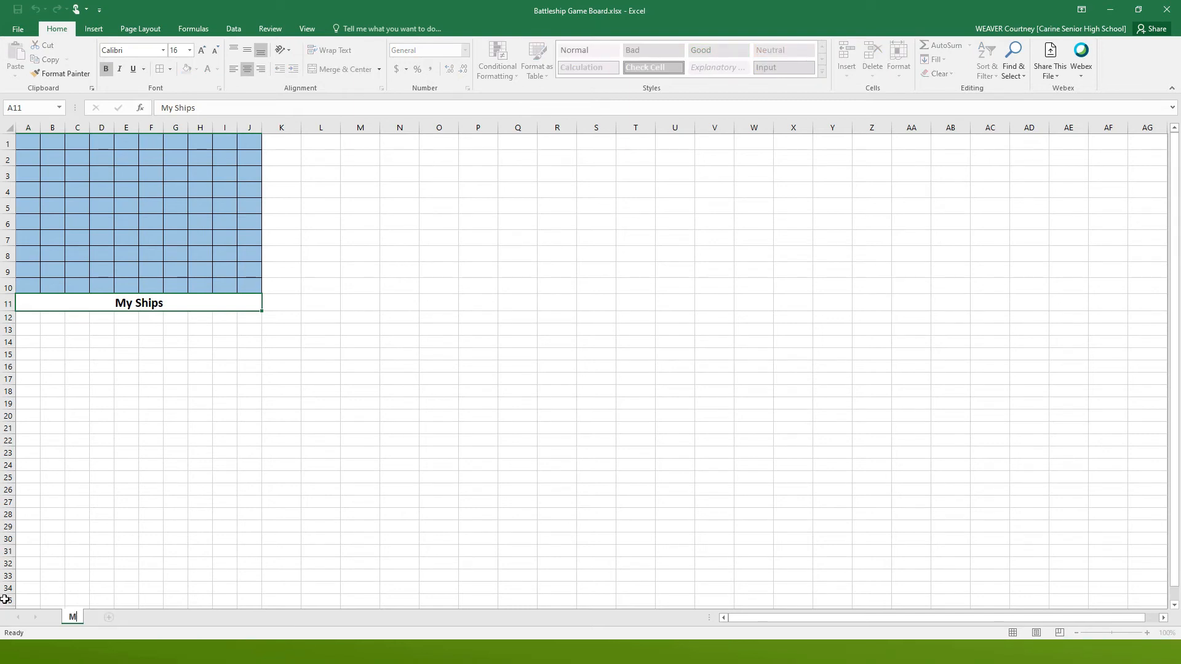
{"action": "type", "text": "y Ships"}
{"action": "key", "text": "Return"}
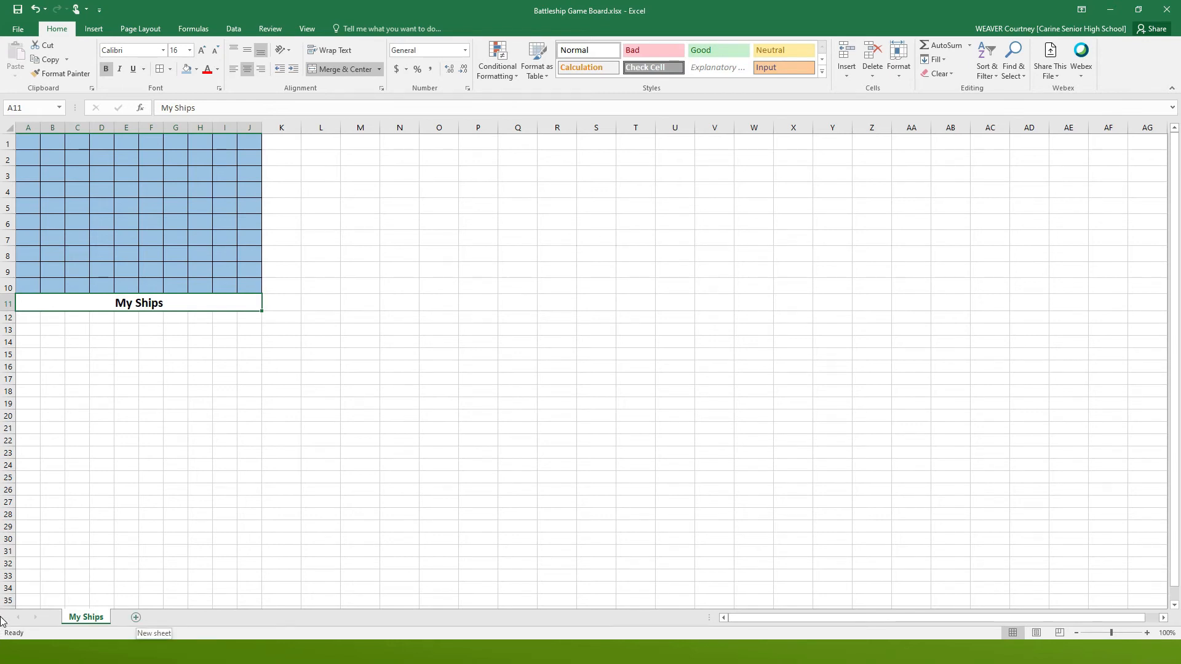
- Add a second worksheet and name it Opponents Ships
{"action": "left_click", "coordinate": [136, 617]}
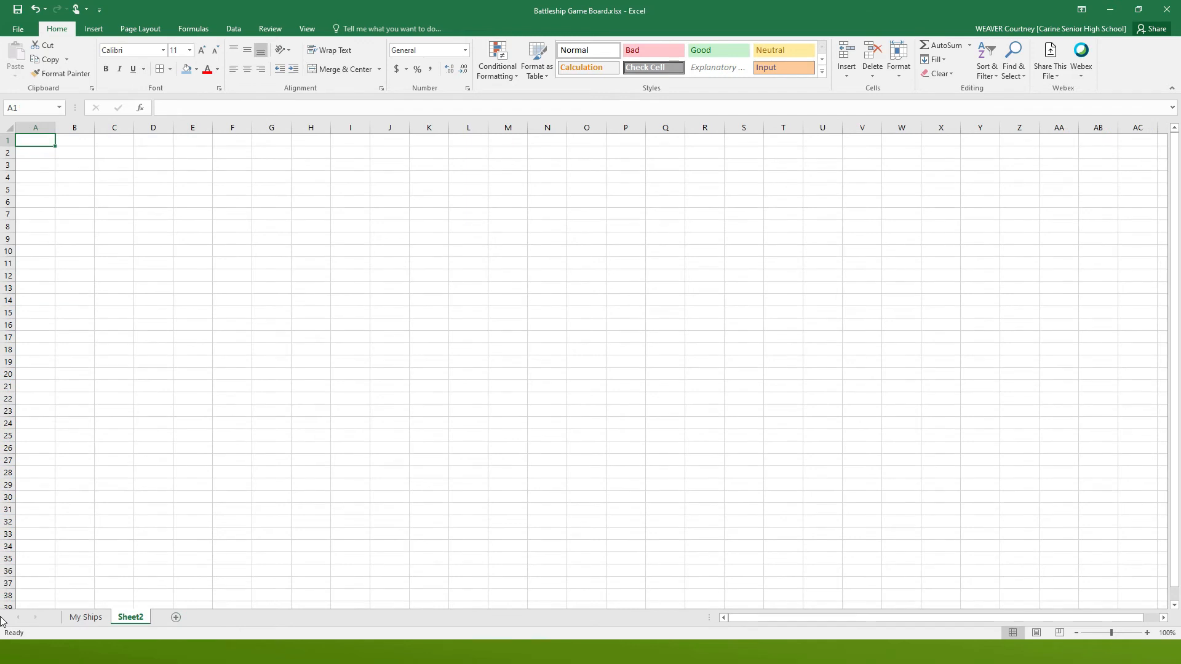
{"action": "double_click", "coordinate": [131, 617]}
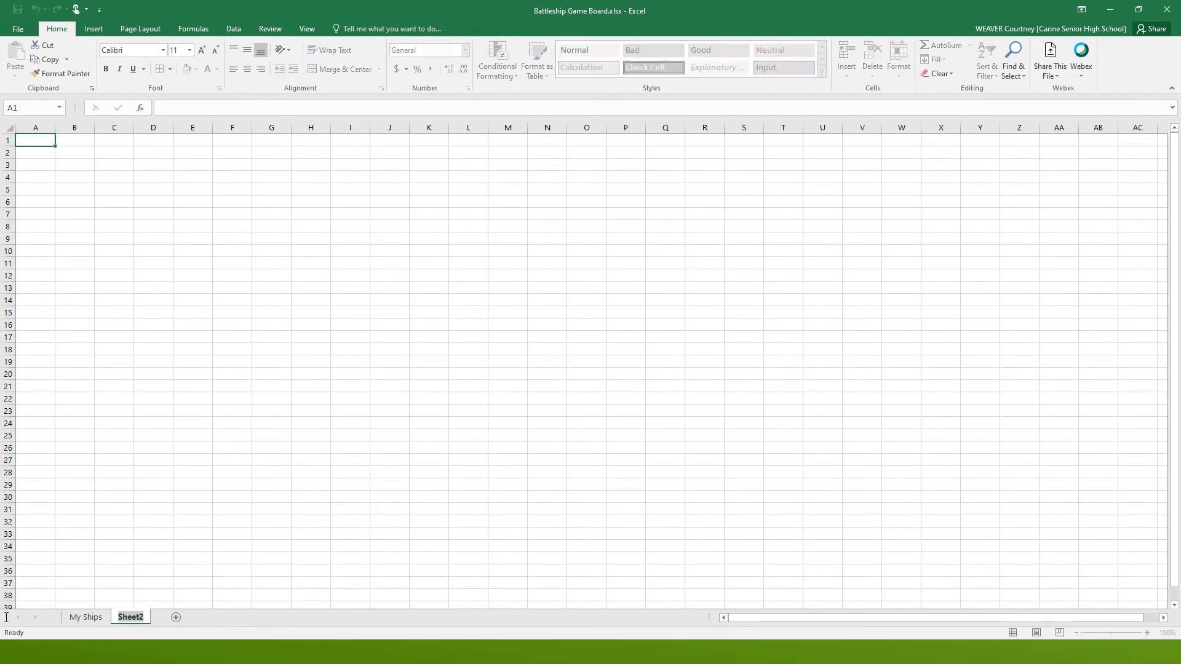
{"action": "type", "text": "Oppon"}
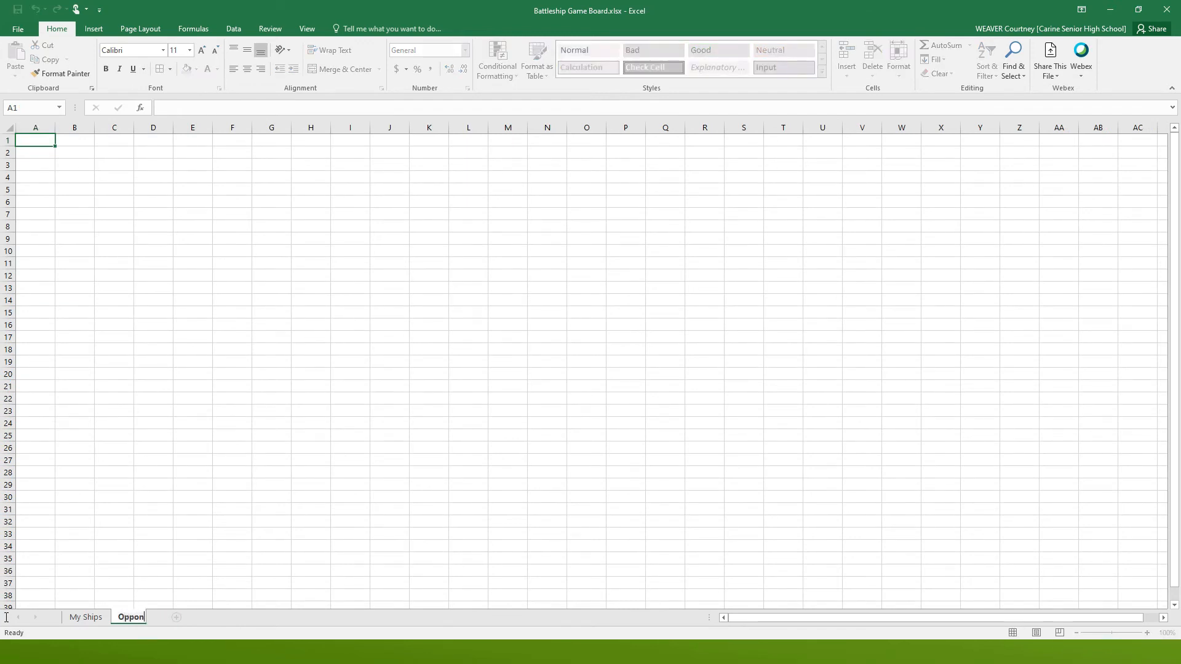
{"action": "type", "text": "ents Ships"}
{"action": "key", "text": "Return"}
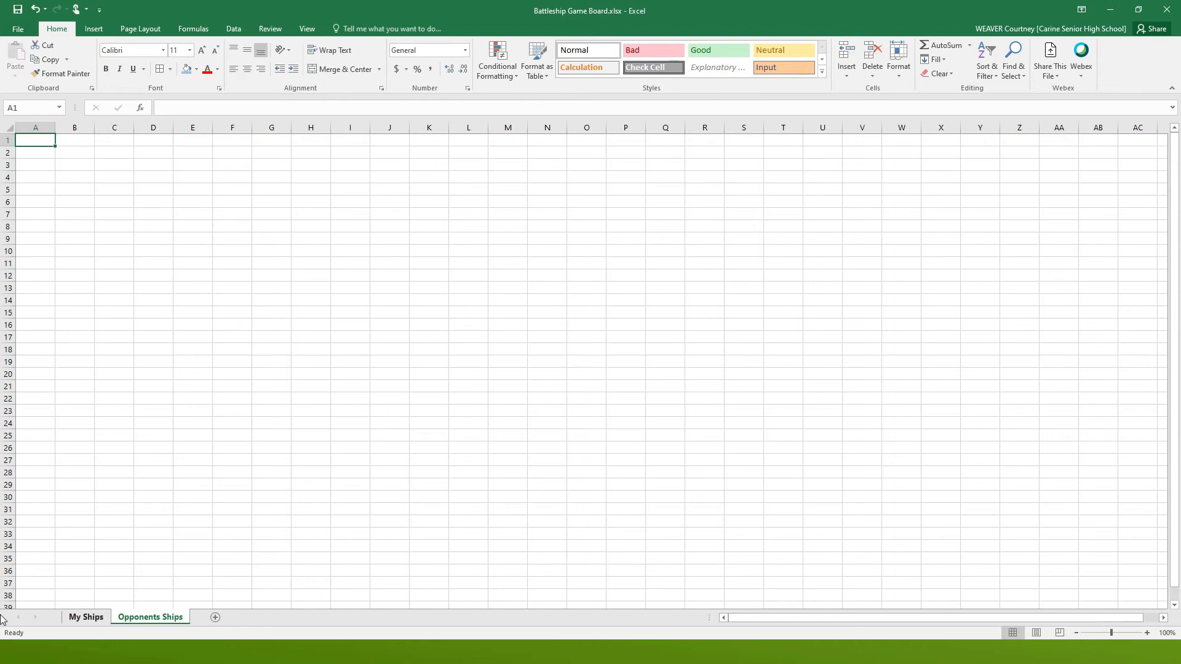
- Copy the blue grid and its title, A1:J11, from the My Ships sheet to A1 of the Opponents Ships sheet
{"action": "key", "text": "ctrl+Page_Up"}
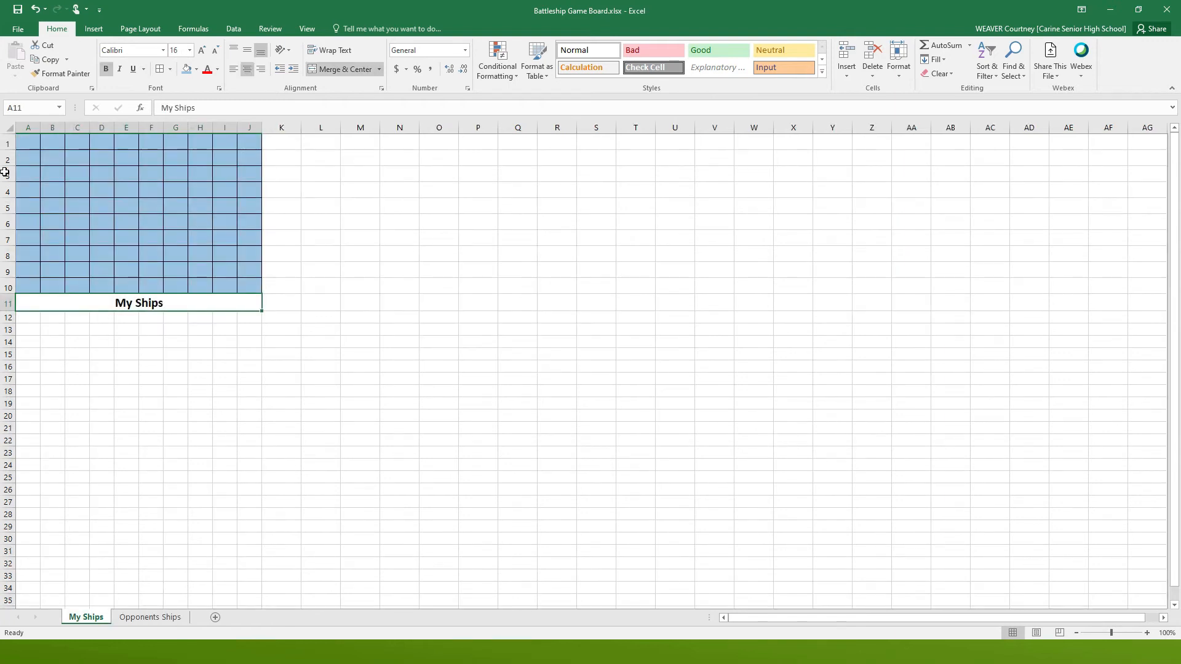
{"action": "left_click_drag", "start_coordinate": [5, 142], "coordinate": [5, 300]}
{"action": "key", "text": "ctrl+c"}
{"action": "key", "text": "ctrl+Page_Down"}
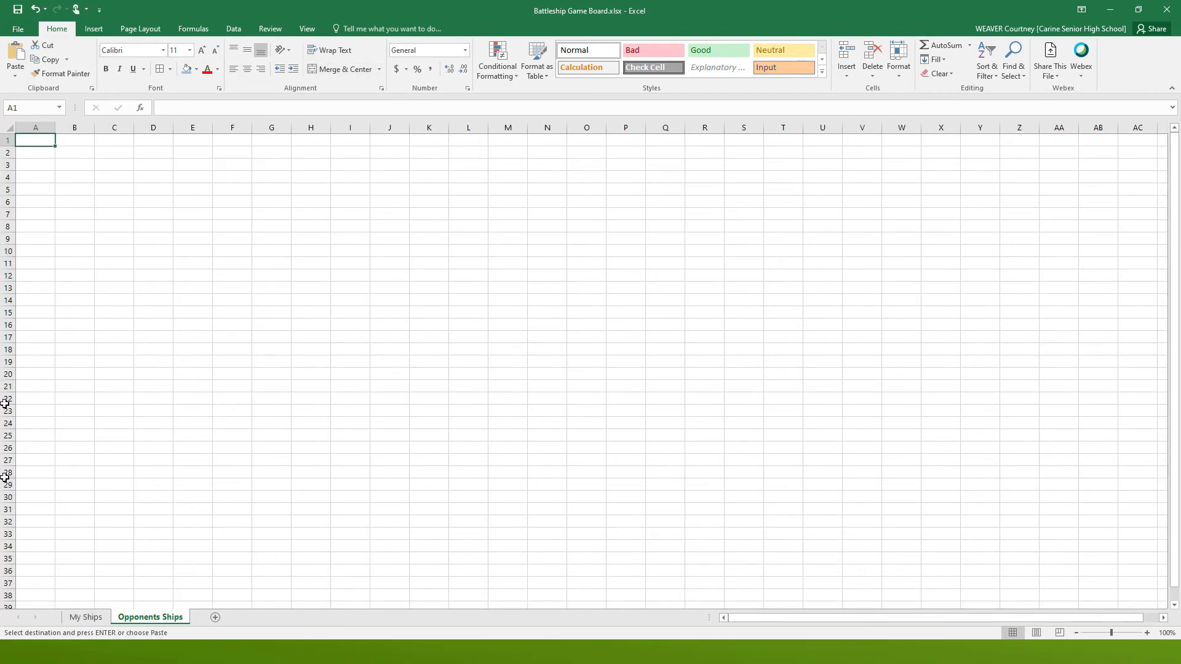
{"action": "key", "text": "ctrl+v"}
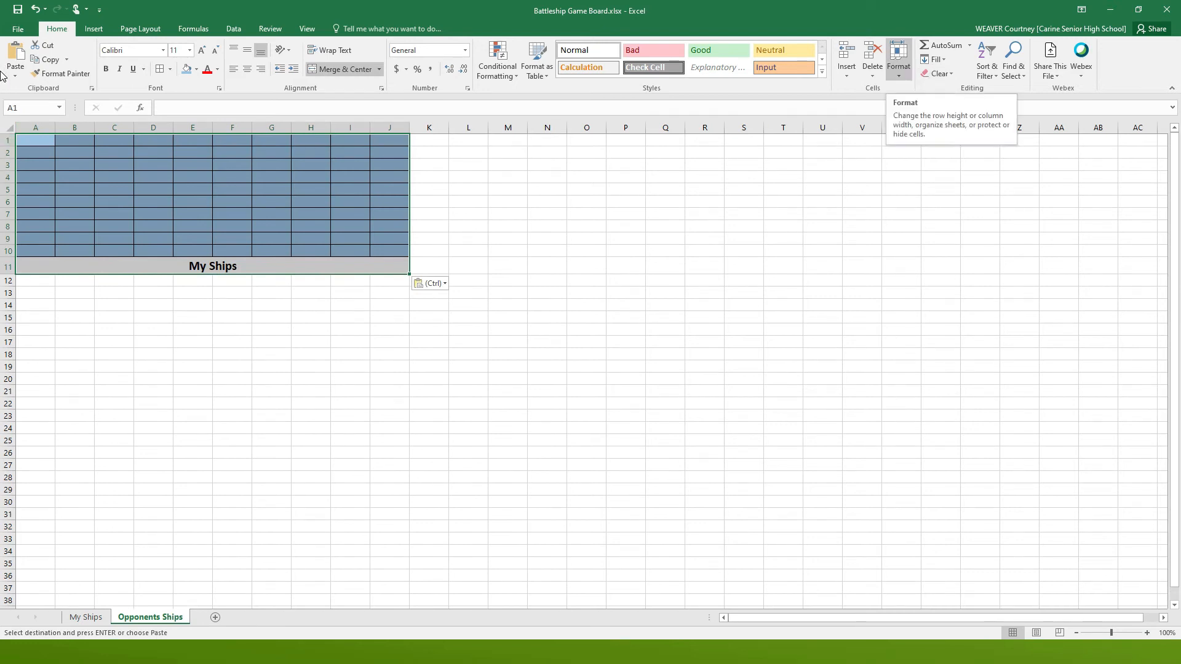
- Set the copied grid's row height to 20 and its column width to 5
{"action": "left_click", "coordinate": [899, 62]}
{"action": "left_click", "coordinate": [913, 101]}
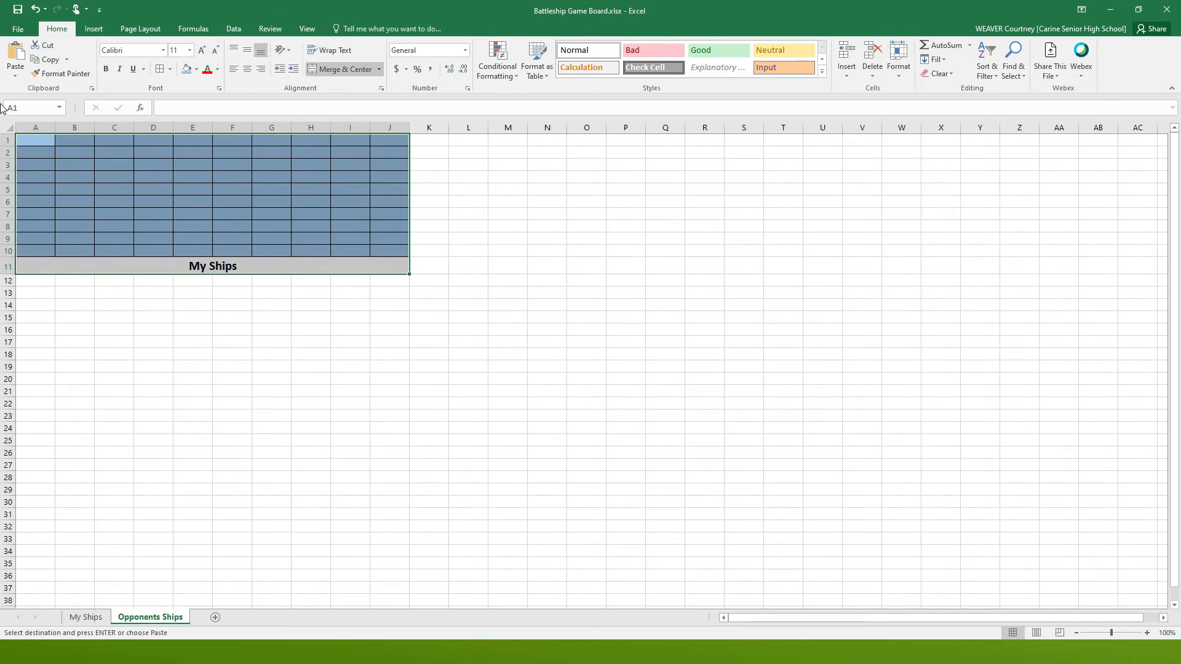
{"action": "type", "text": "20"}
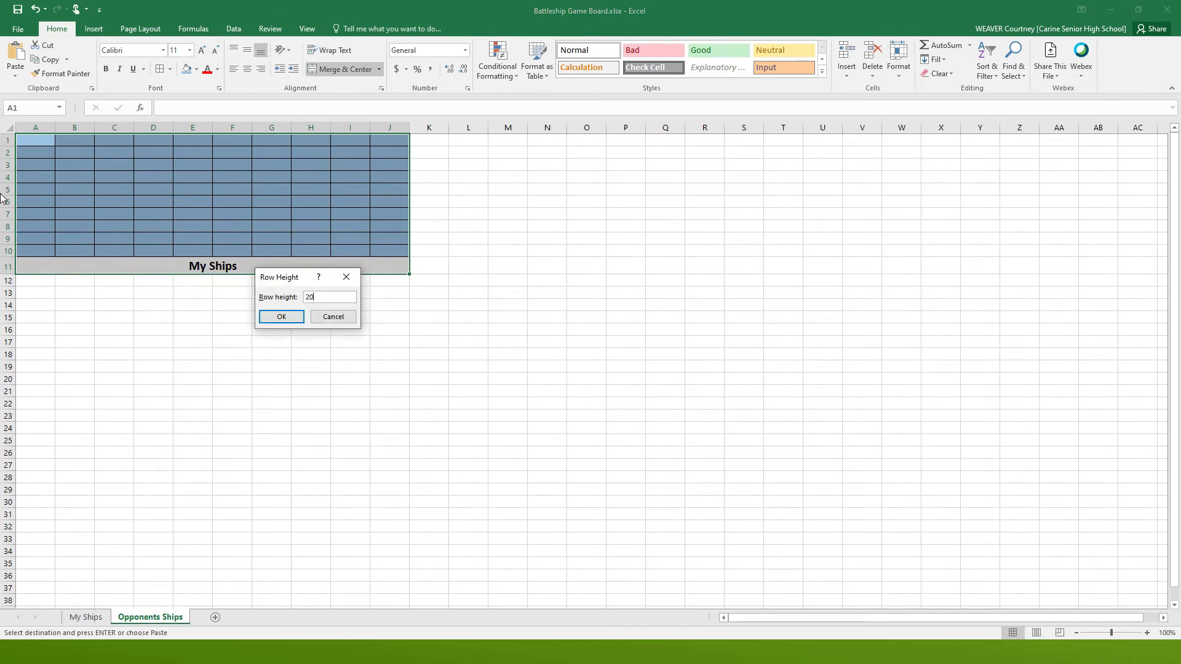
{"action": "key", "text": "Return"}
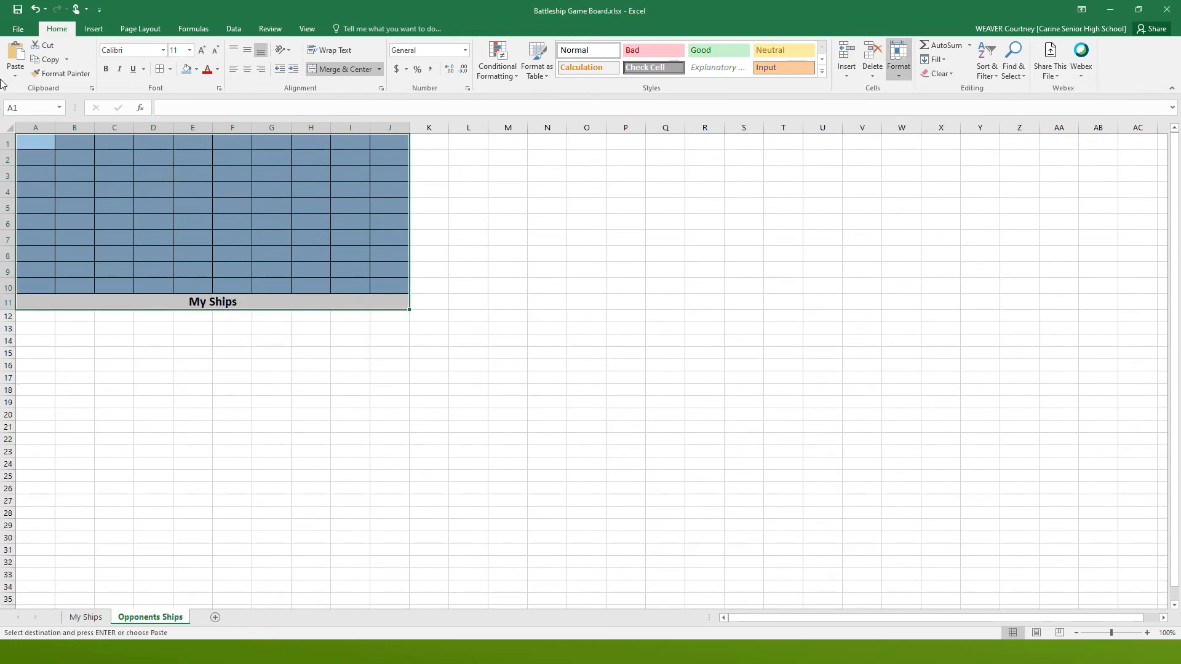
{"action": "left_click", "coordinate": [898, 69]}
{"action": "left_click", "coordinate": [923, 134]}
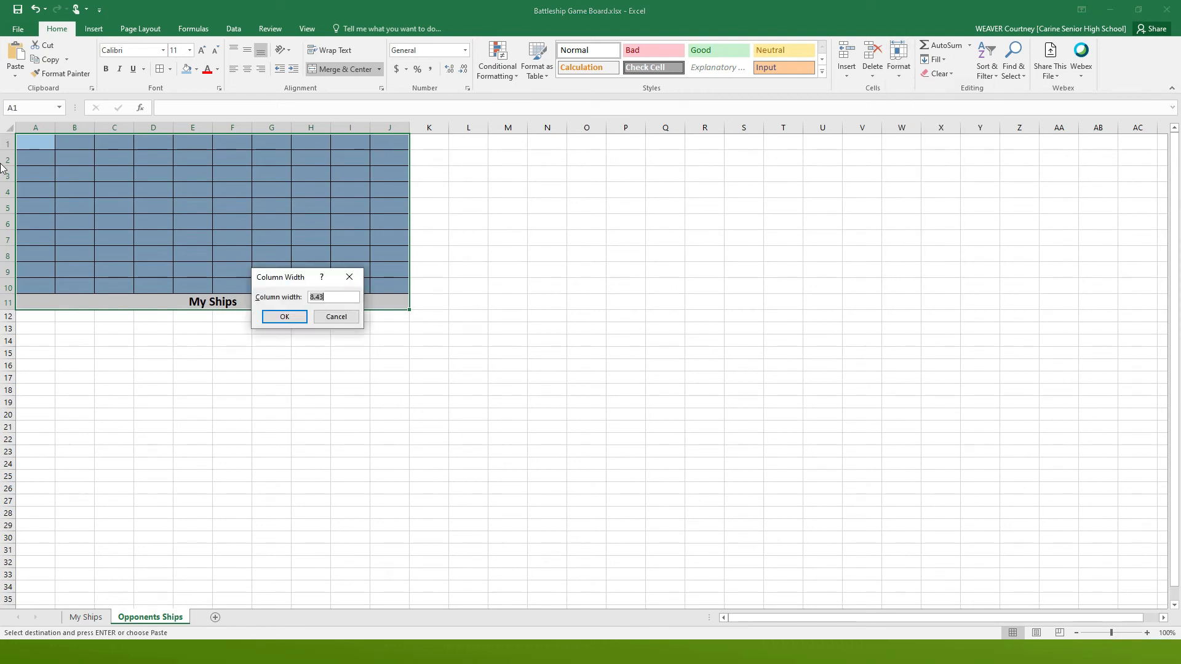
{"action": "type", "text": "5"}
{"action": "key", "text": "Return"}
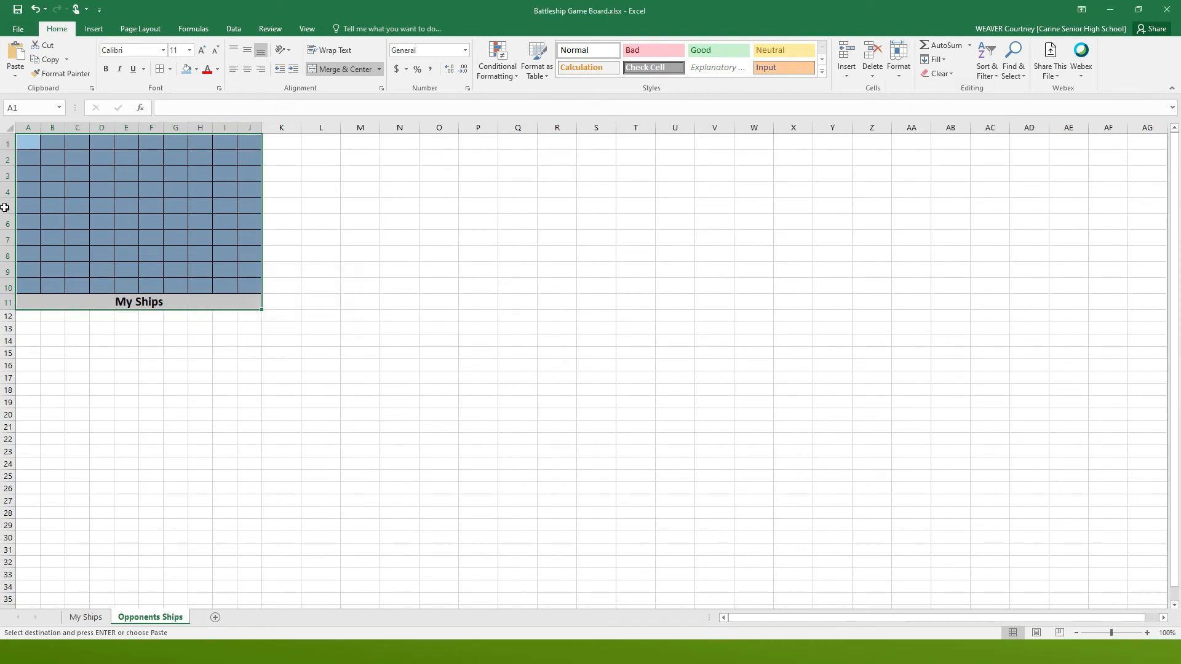
- Replace the title below the copied grid in A11 with Opponents Ships
{"action": "left_click", "coordinate": [5, 302]}
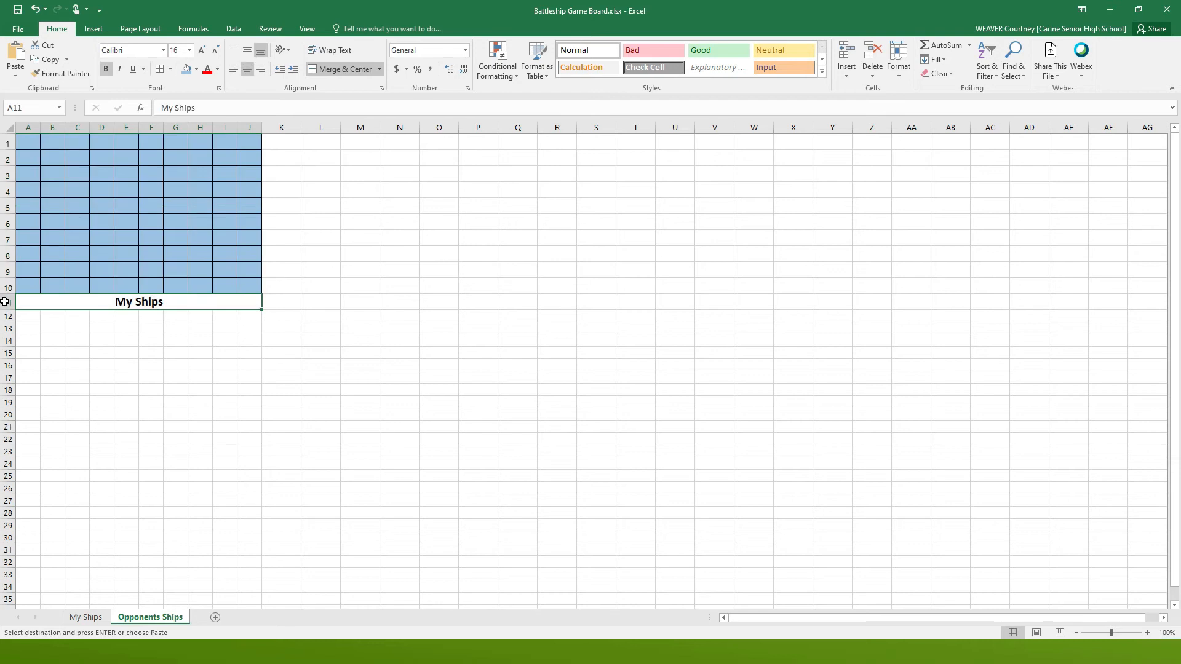
{"action": "key", "text": "Delete"}
{"action": "type", "text": "Oppone"}
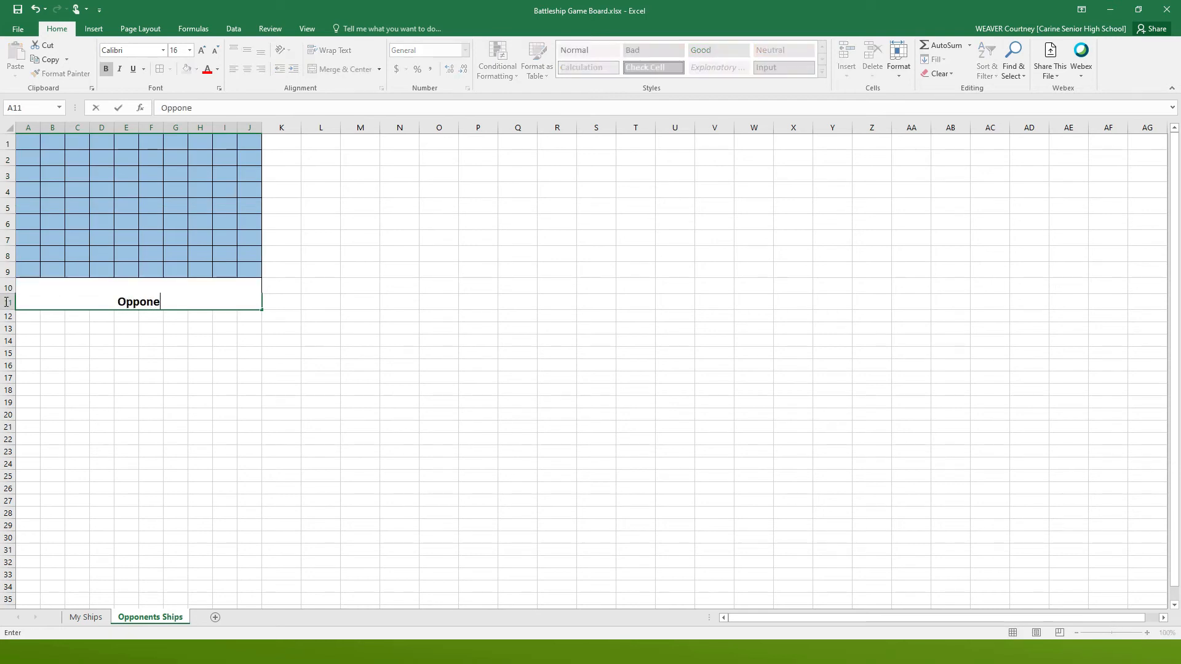
{"action": "type", "text": "nts Ships"}
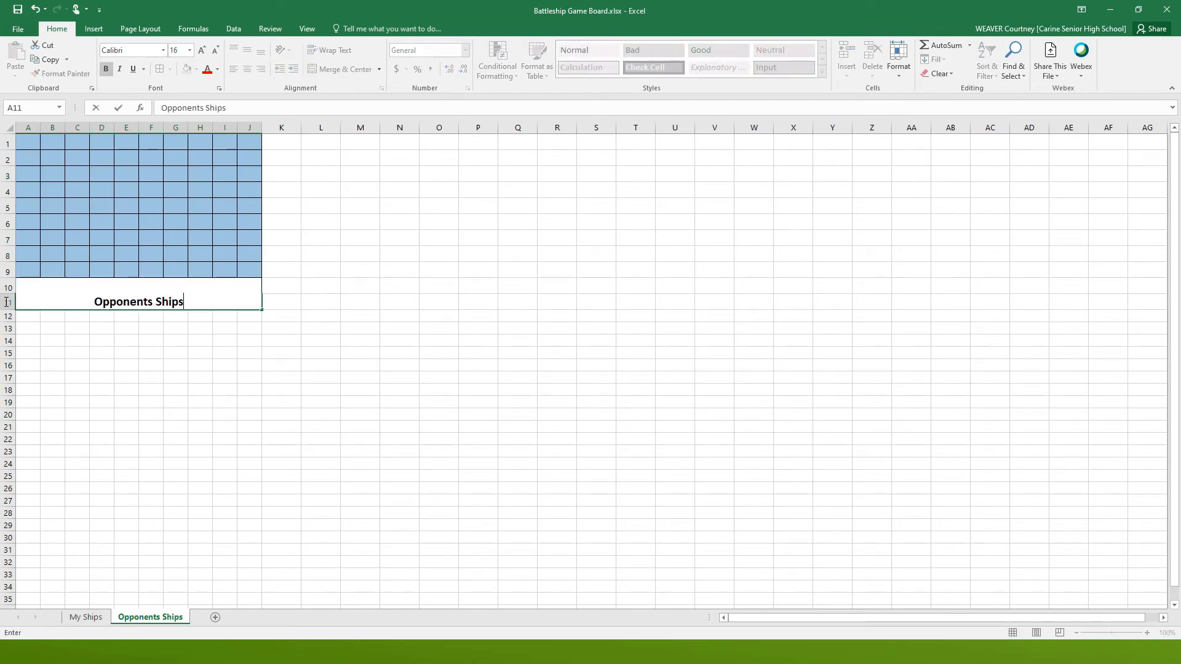
{"action": "key", "text": "Return"}
{"action": "left_click", "coordinate": [126, 402]}
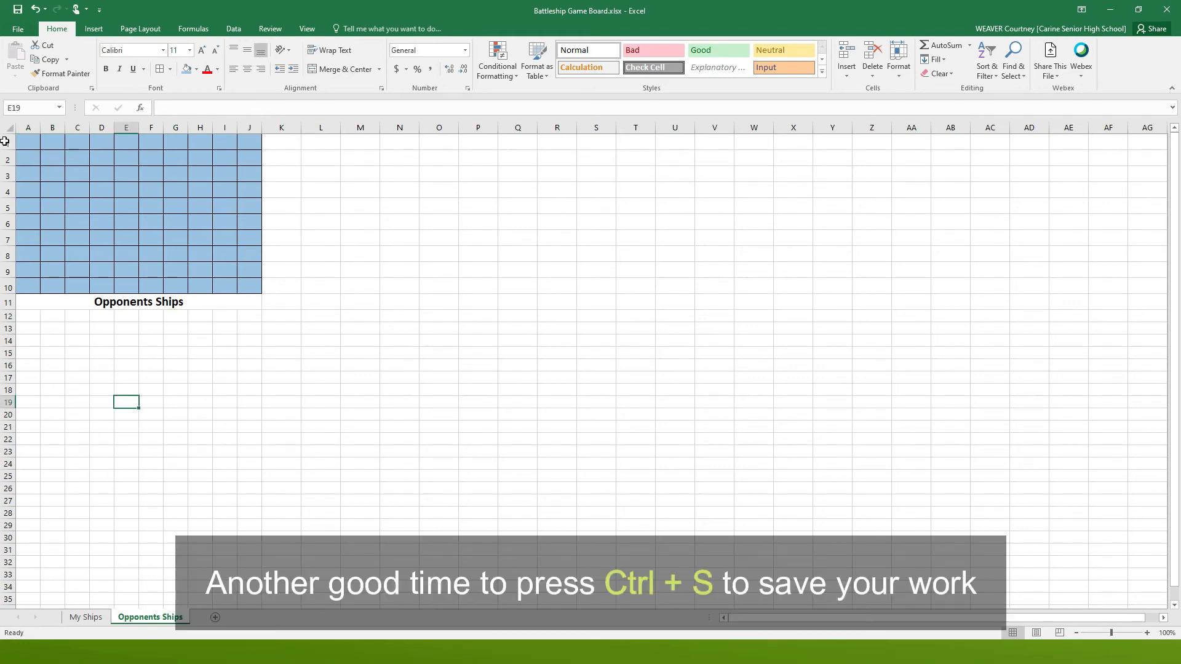
- Enter the headings Ship Name, Size (Cells), Points, Number Sunk and Total across L1:P1
{"action": "left_click", "coordinate": [321, 142]}
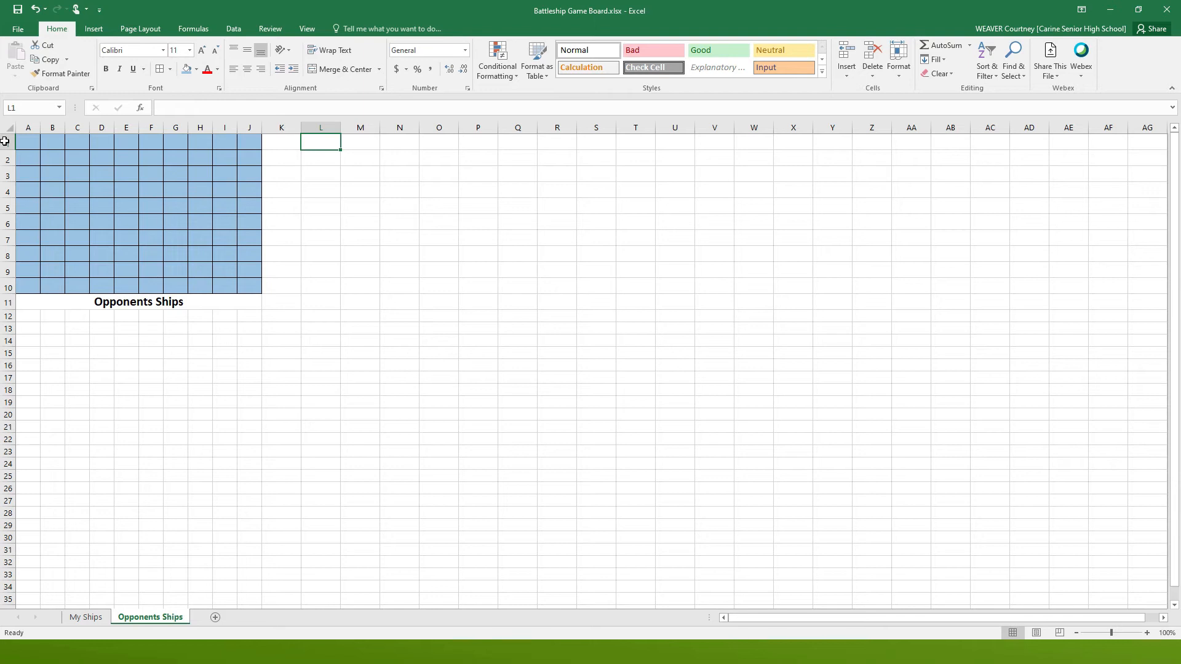
{"action": "type", "text": "Ship Name"}
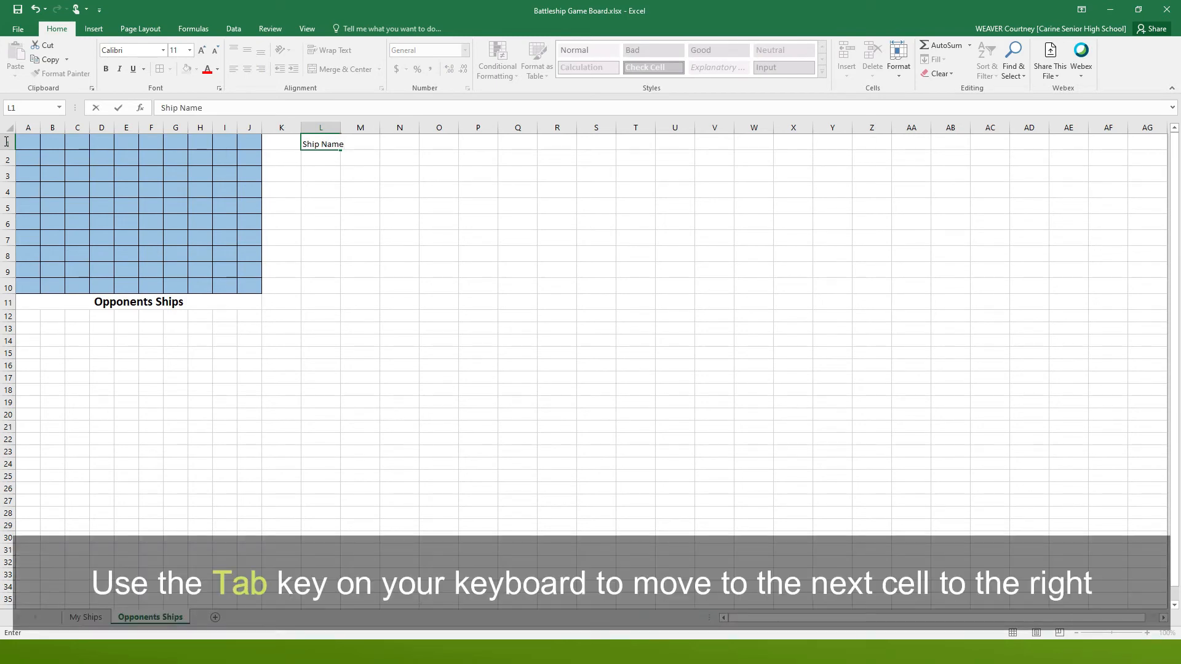
{"action": "key", "text": "Tab"}
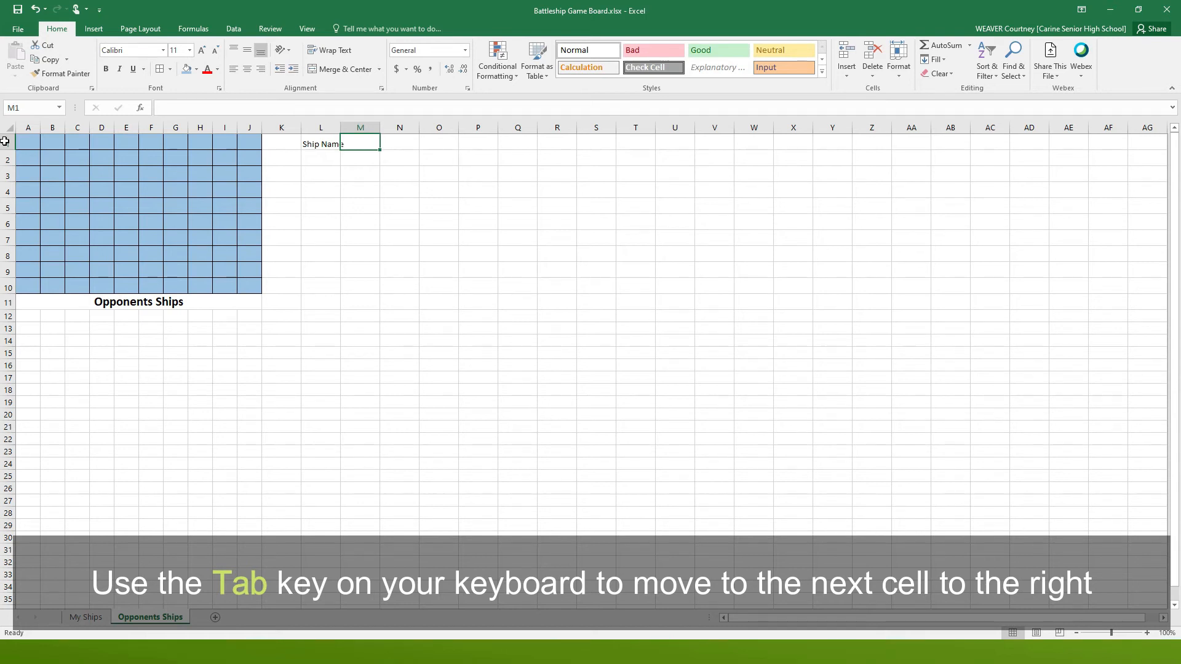
{"action": "type", "text": "Size"}
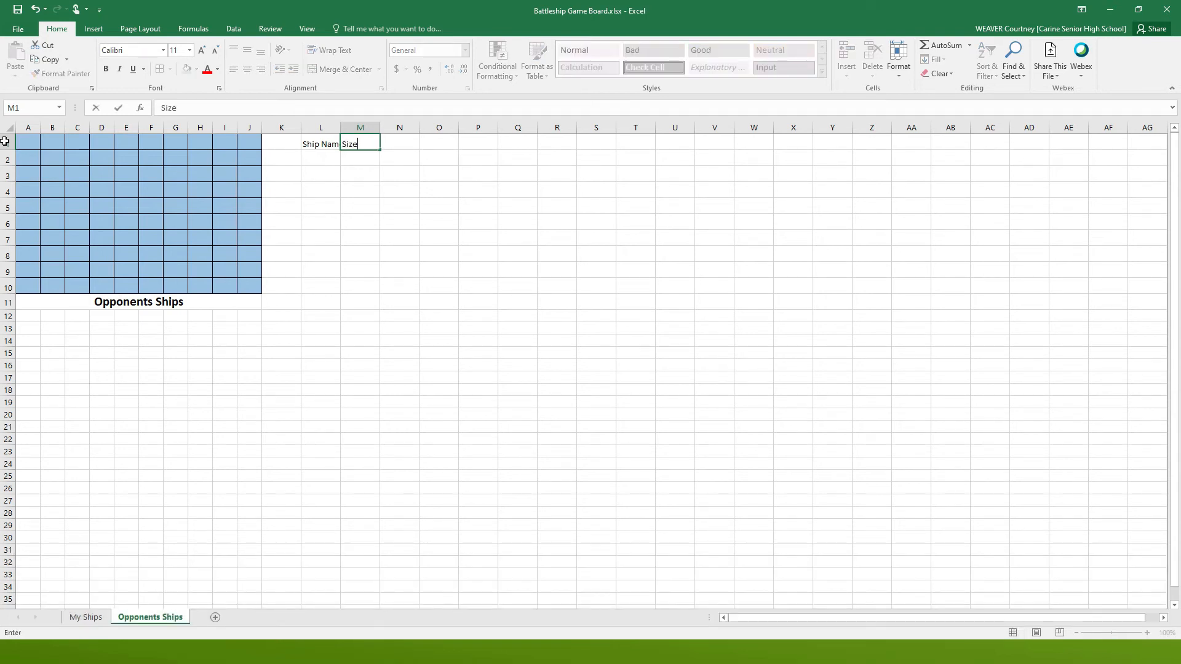
{"action": "type", "text": " (Cells)"}
{"action": "key", "text": "Tab"}
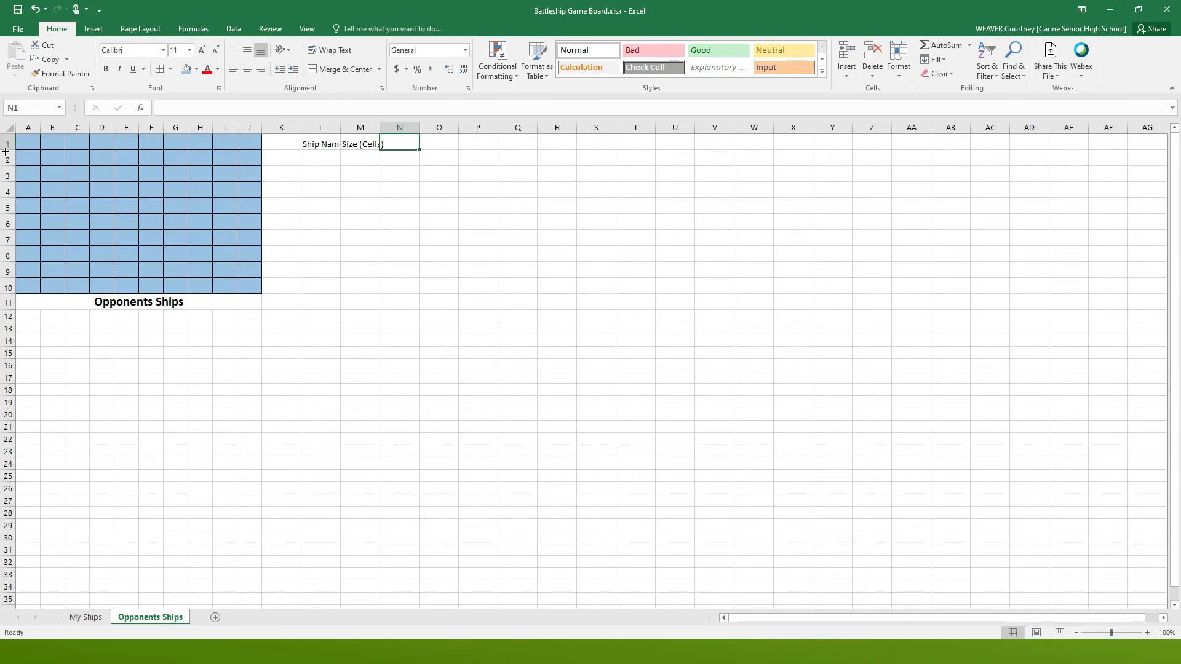
{"action": "type", "text": "Points"}
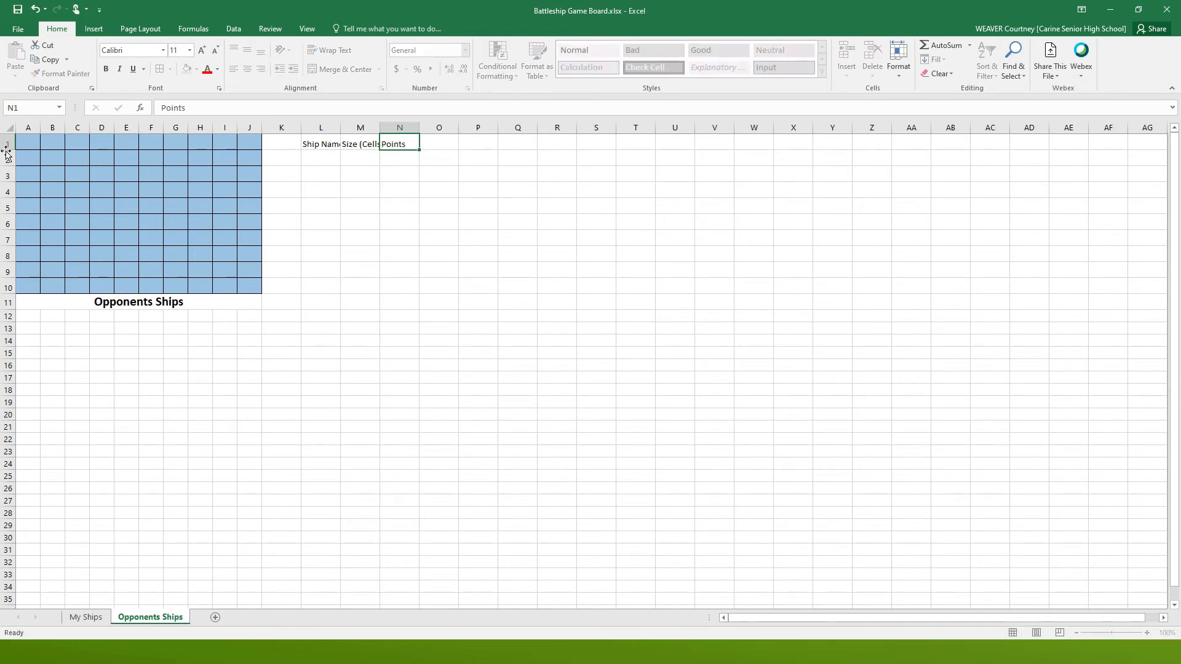
{"action": "key", "text": "Tab"}
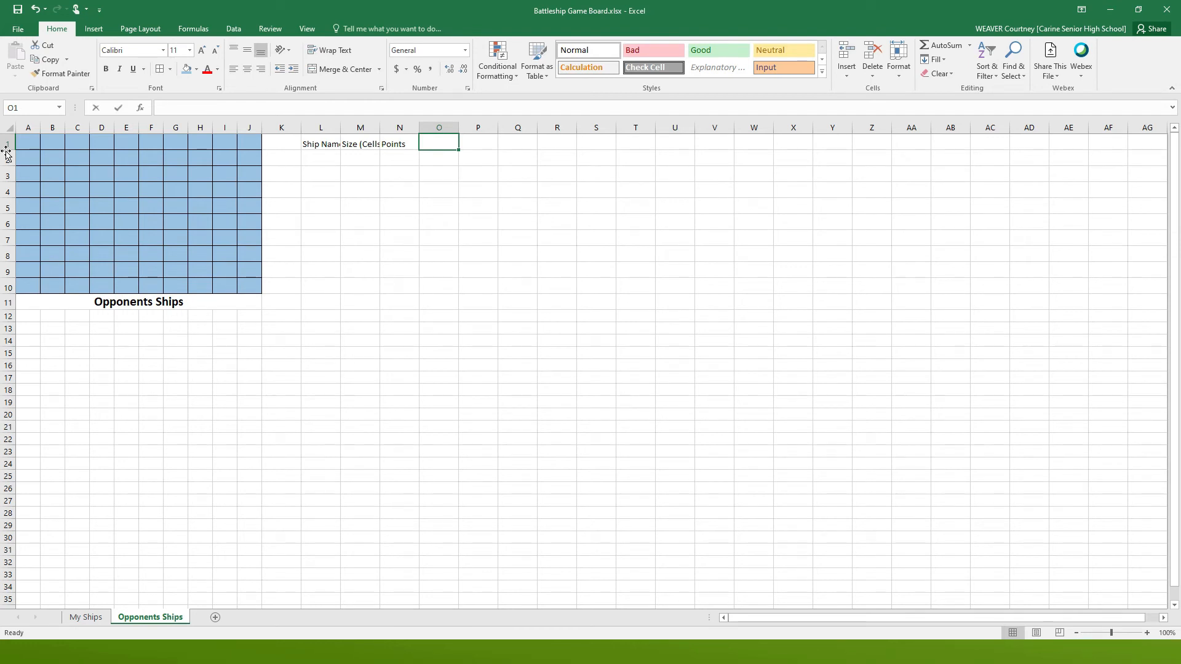
{"action": "type", "text": "Number Sunk"}
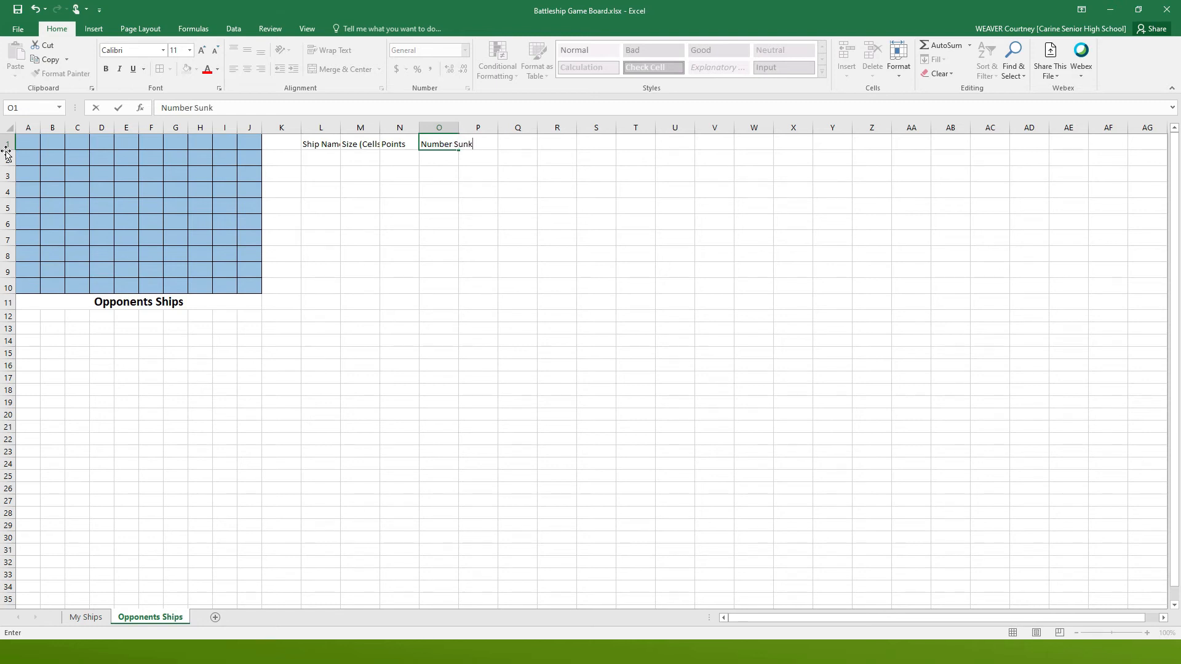
{"action": "key", "text": "Tab"}
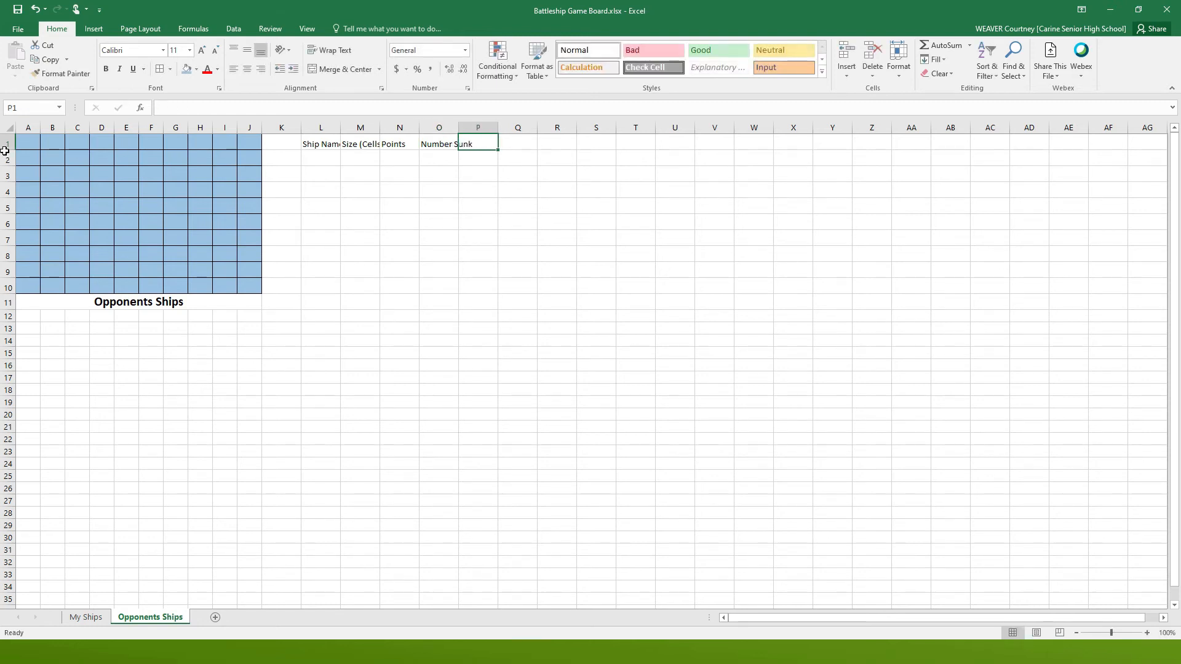
{"action": "type", "text": "Total"}
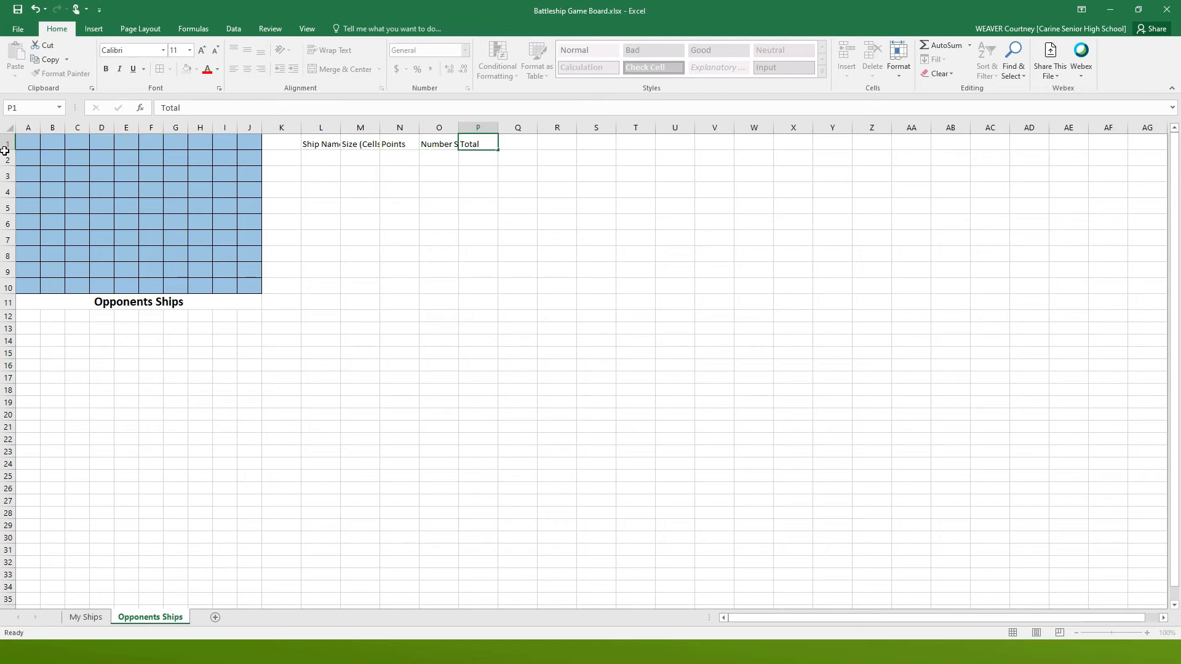
{"action": "key", "text": "Return"}
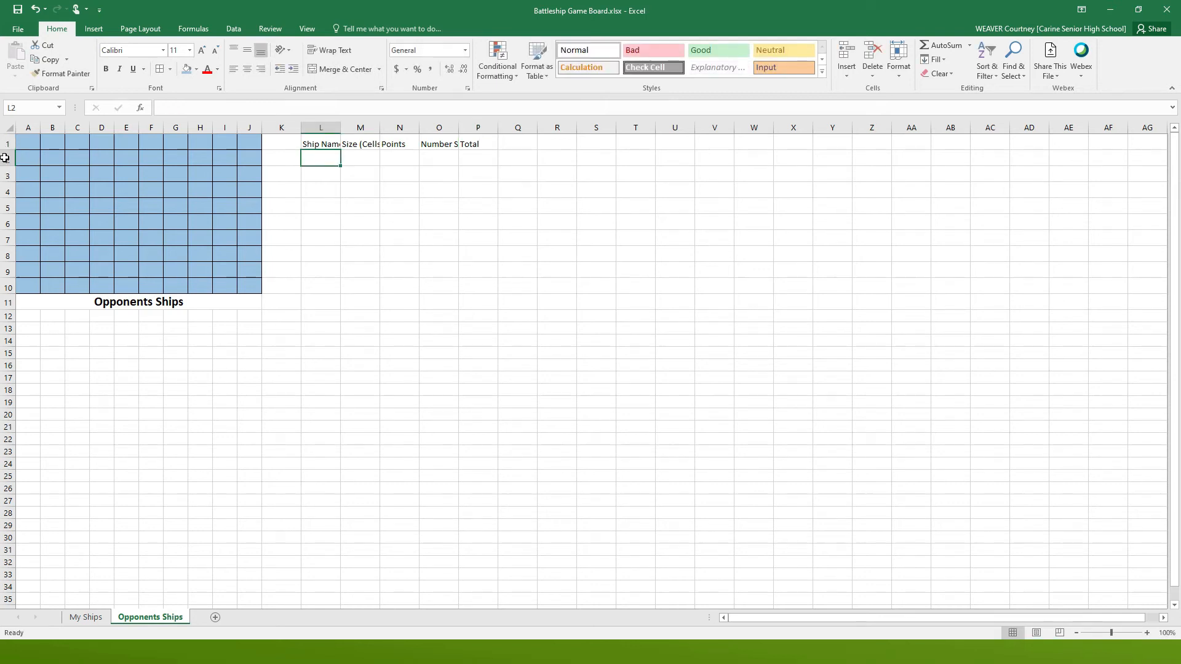
- List the ships Aircraft Carrier, Battleship, Destroyer, Submarine and Cruiser in L2:L6 under Ship Name
{"action": "type", "text": "Aircr"}
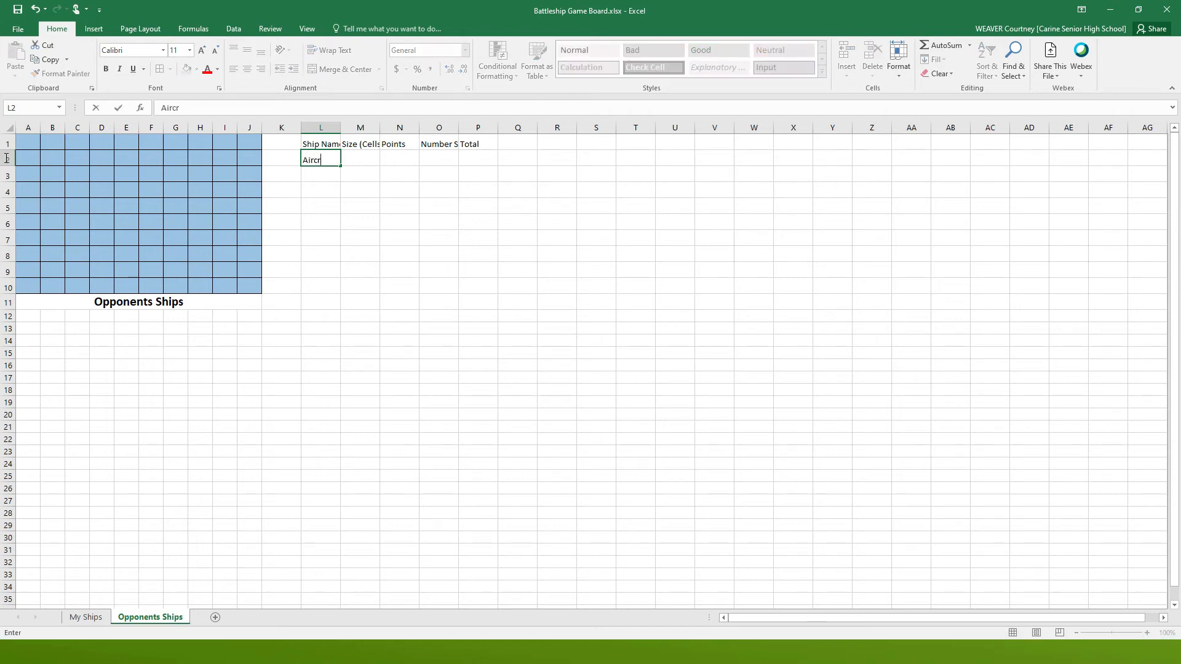
{"action": "type", "text": "aft Carrier"}
{"action": "key", "text": "Return"}
{"action": "type", "text": "Ba"}
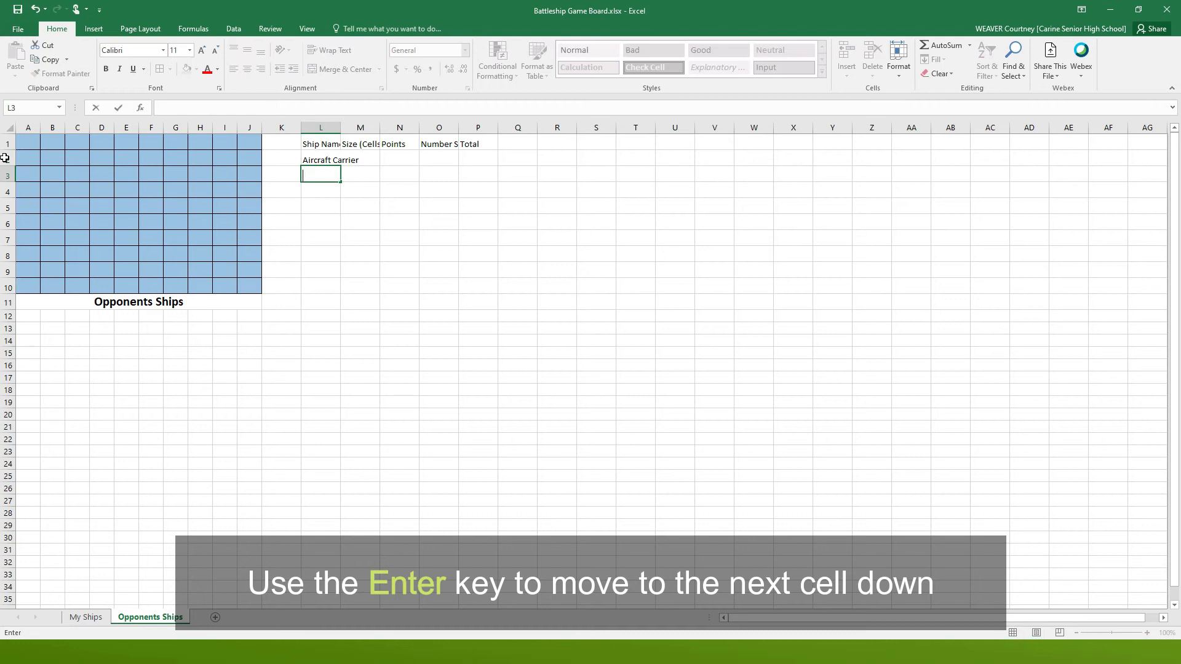
{"action": "type", "text": "ttleship"}
{"action": "key", "text": "Return"}
{"action": "type", "text": "Destroyer"}
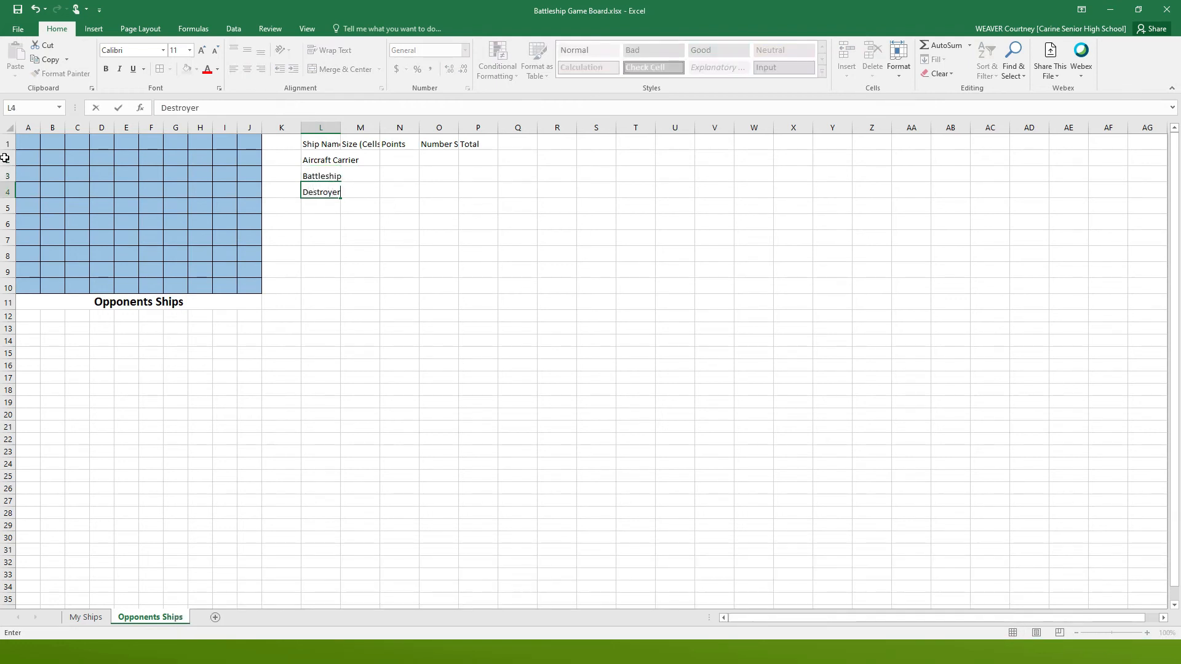
{"action": "key", "text": "Return"}
{"action": "type", "text": "Submarine"}
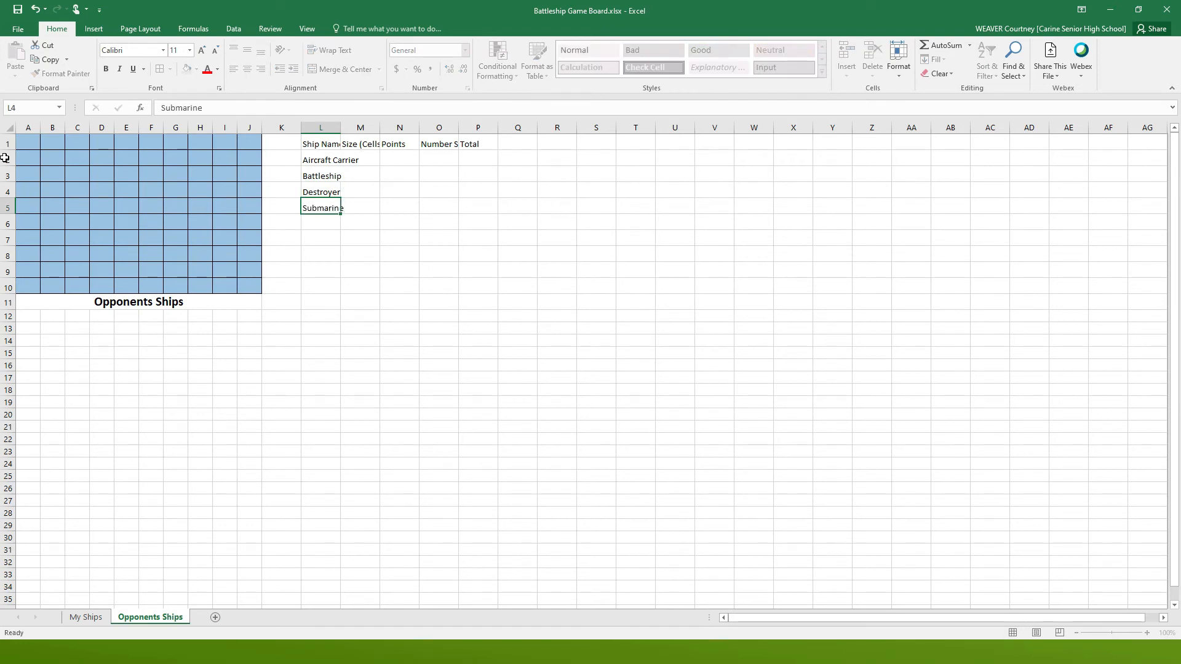
{"action": "key", "text": "Return"}
{"action": "type", "text": "Cruiser"}
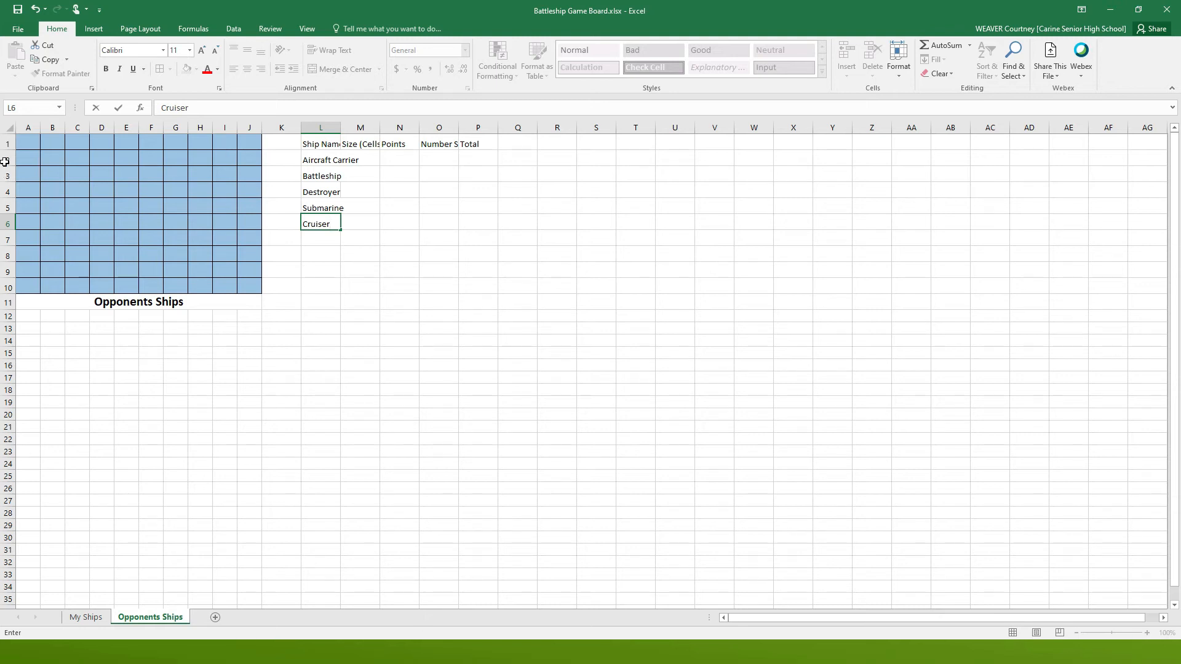
{"action": "left_click", "coordinate": [360, 161]}
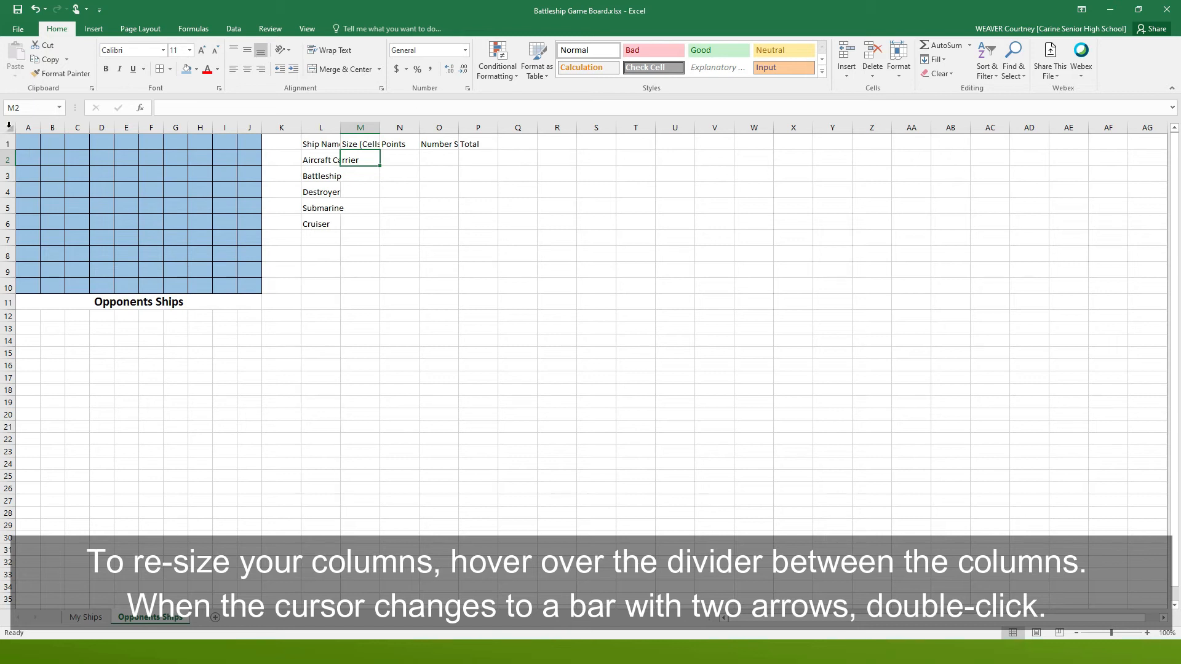
- Resize columns L to P so that their widths fit the score table's headings and ship names
{"action": "double_click", "coordinate": [340, 127]}
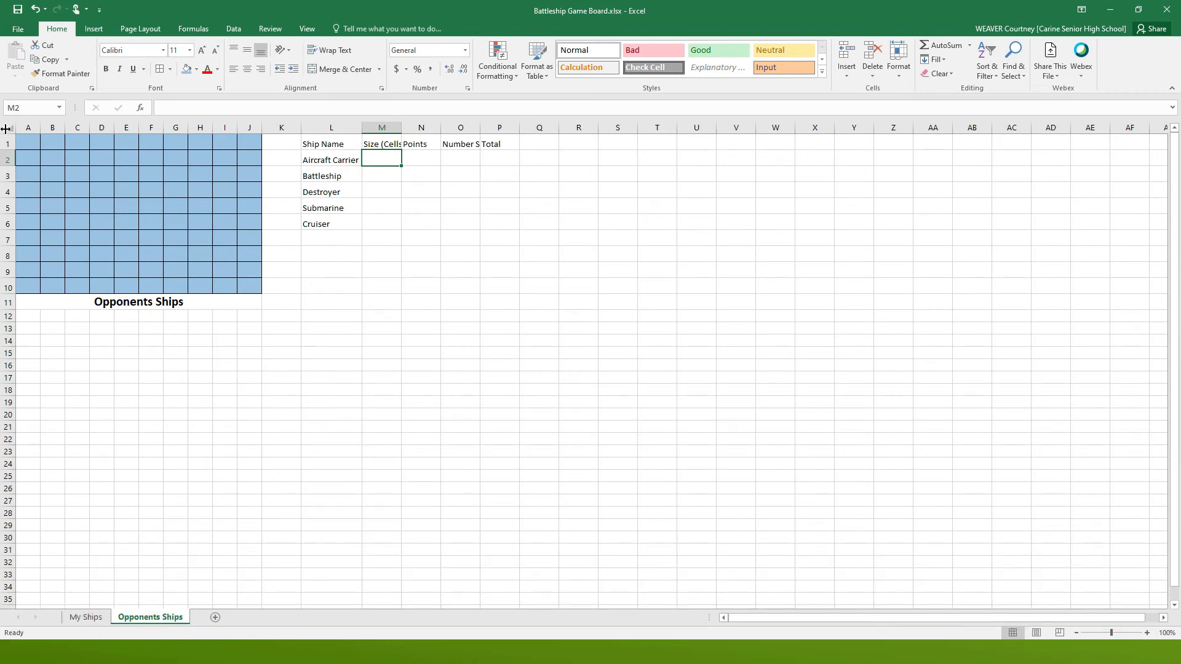
{"action": "mouse_move", "coordinate": [401, 127]}
{"action": "left_mouse_down"}
{"action": "mouse_move", "coordinate": [421, 128]}
{"action": "mouse_move", "coordinate": [409, 127]}
{"action": "left_mouse_up"}
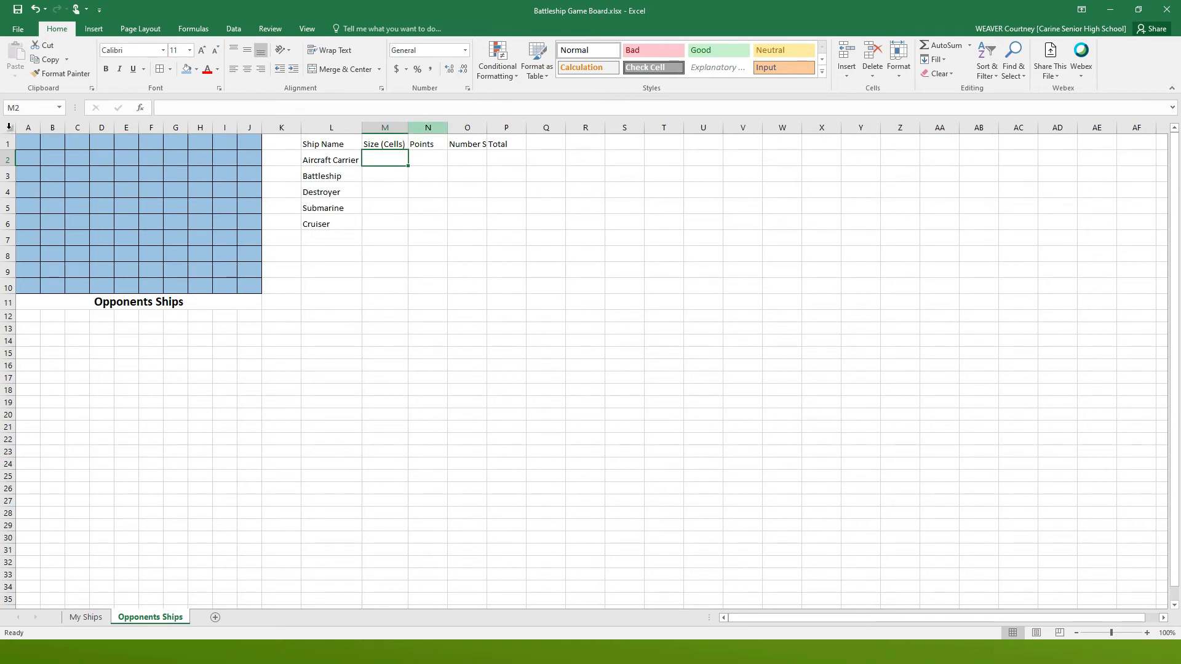
{"action": "double_click", "coordinate": [447, 127]}
{"action": "double_click", "coordinate": [475, 127]}
{"action": "double_click", "coordinate": [532, 128]}
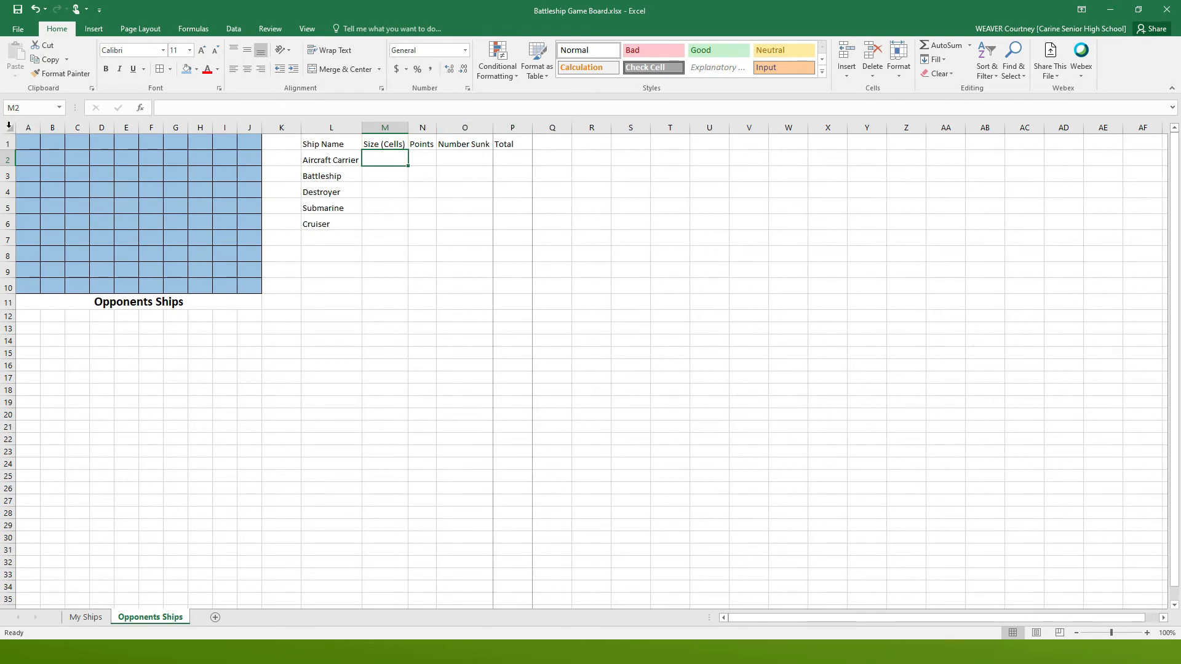
{"action": "left_click", "coordinate": [464, 192]}
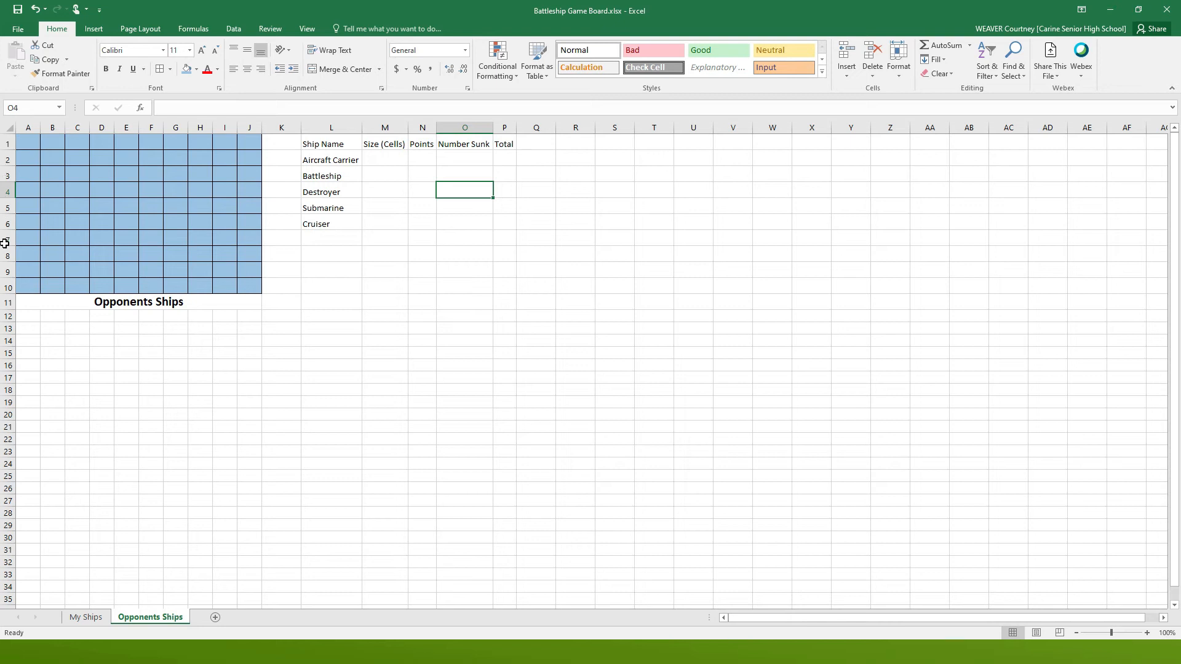
- Enter the ship sizes 5, 4, 3, 3 and 2 in M2:M6 under Size (Cells)
{"action": "left_click", "coordinate": [386, 158]}
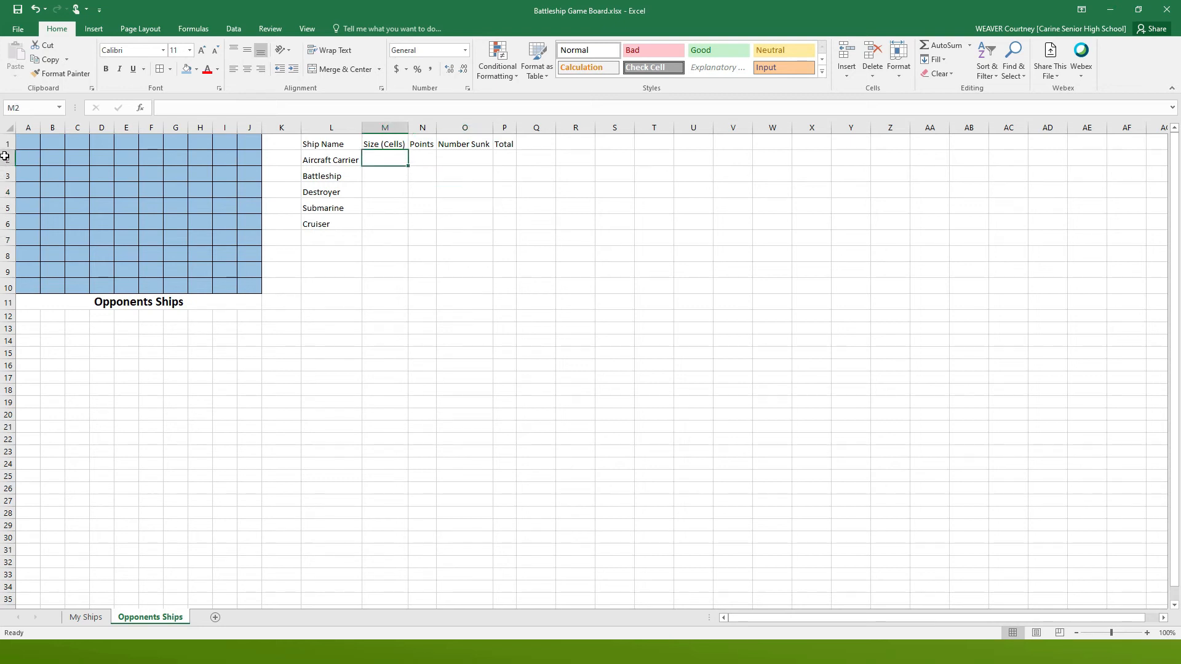
{"action": "type", "text": "5"}
{"action": "key", "text": "Return"}
{"action": "type", "text": "4"}
{"action": "key", "text": "Return"}
{"action": "type", "text": "3"}
{"action": "key", "text": "Return"}
{"action": "type", "text": "3"}
{"action": "key", "text": "Return"}
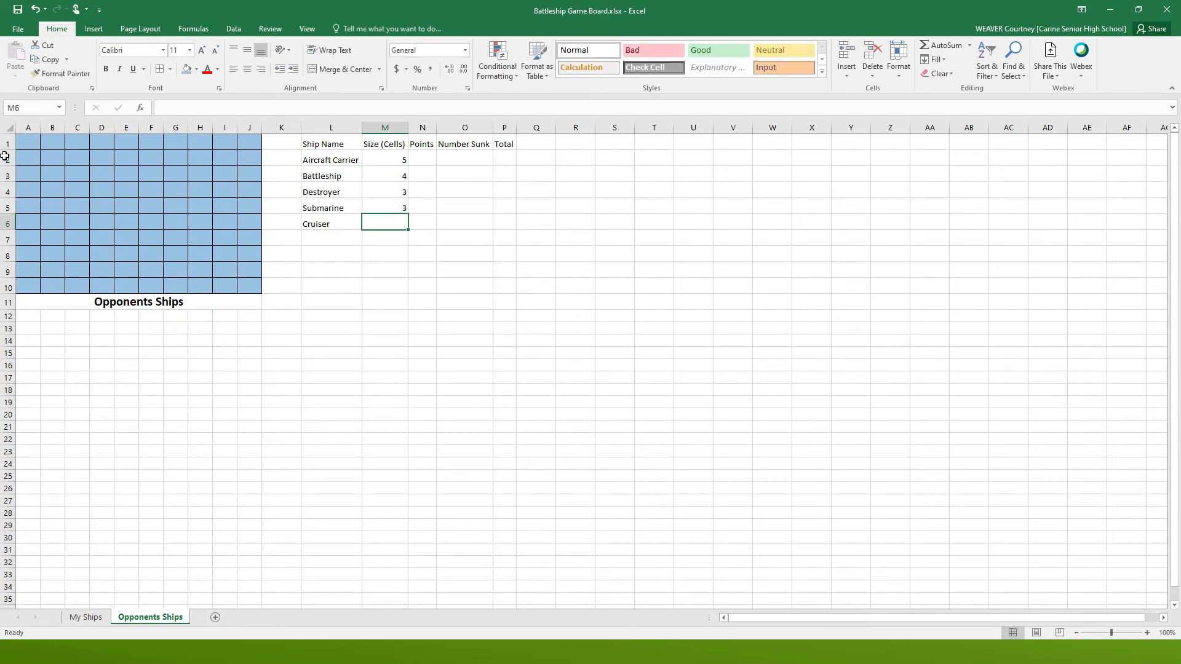
{"action": "type", "text": "2"}
{"action": "key", "text": "Return"}
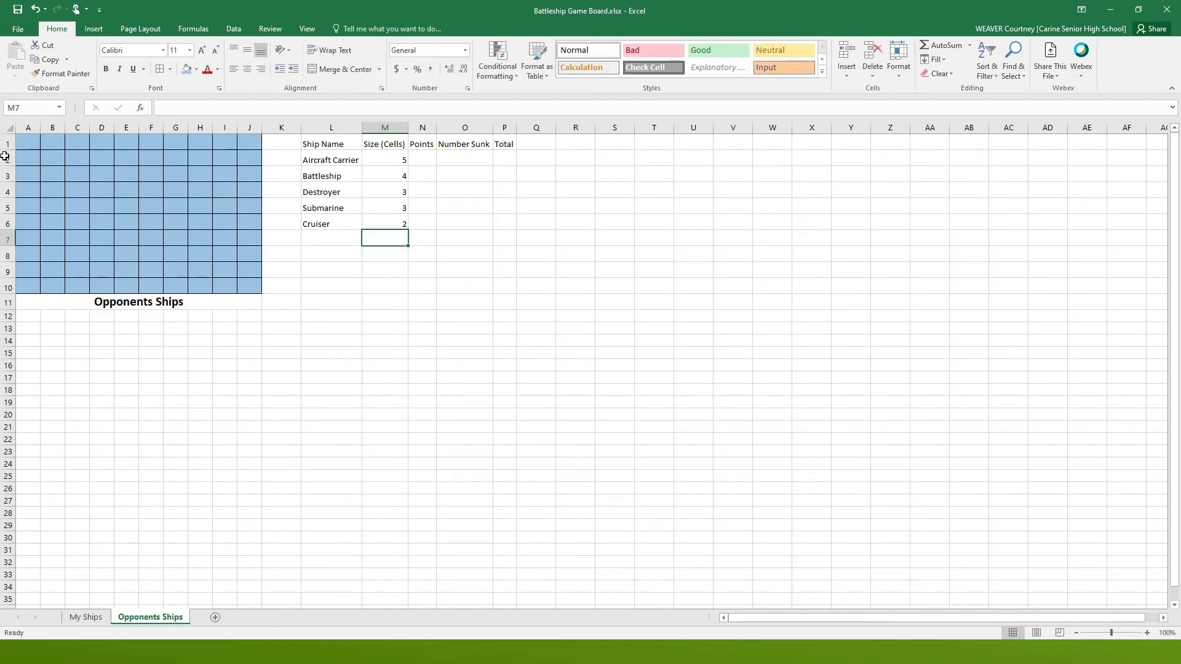
- Enter the ship points 200, 150, 100, 100 and 50 in N2:N6 under Points
{"action": "left_click", "coordinate": [423, 158]}
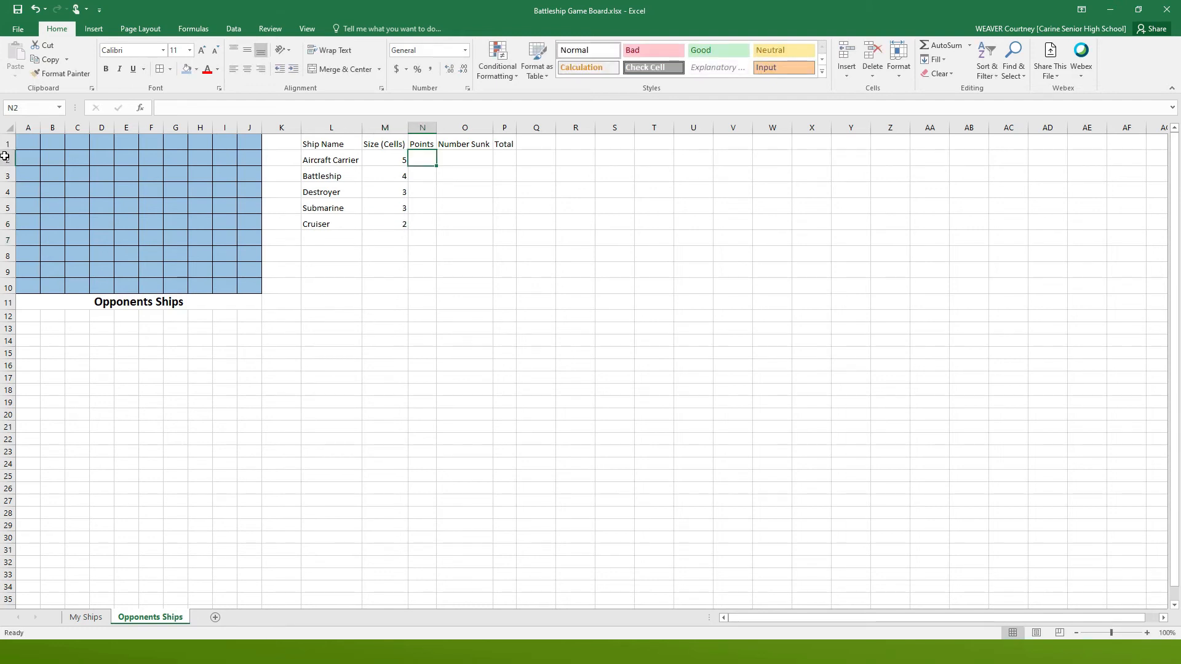
{"action": "type", "text": "200"}
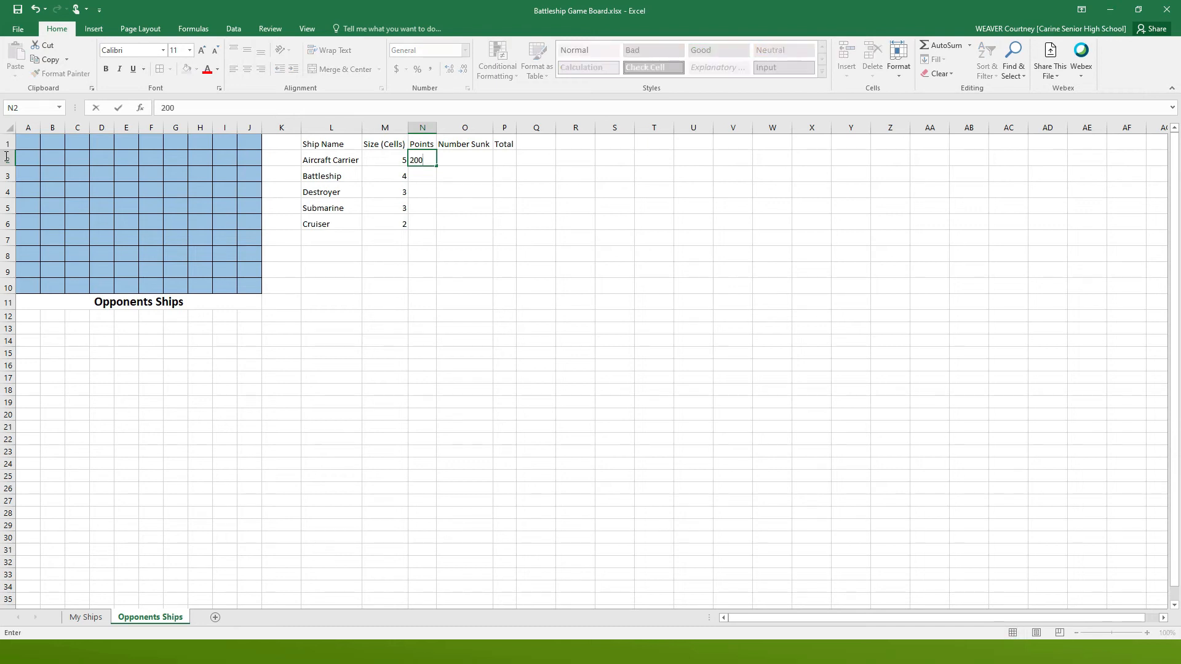
{"action": "key", "text": "Return"}
{"action": "type", "text": "150"}
{"action": "key", "text": "Return"}
{"action": "type", "text": "100"}
{"action": "key", "text": "Return"}
{"action": "type", "text": "100"}
{"action": "key", "text": "Return"}
{"action": "type", "text": "50"}
{"action": "key", "text": "Return"}
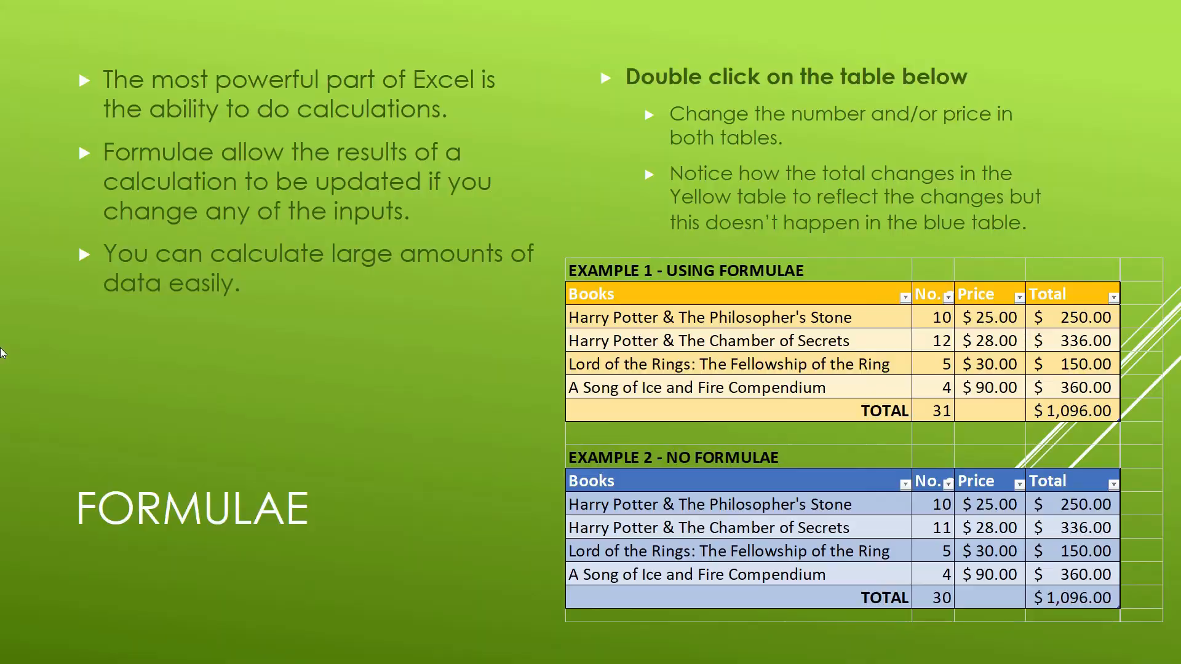
- Switch to the Formula Example workbook and examine how the Philosopher's Stone total is produced in the formula and no-formula tables
{"action": "key", "text": "alt+Tab"}
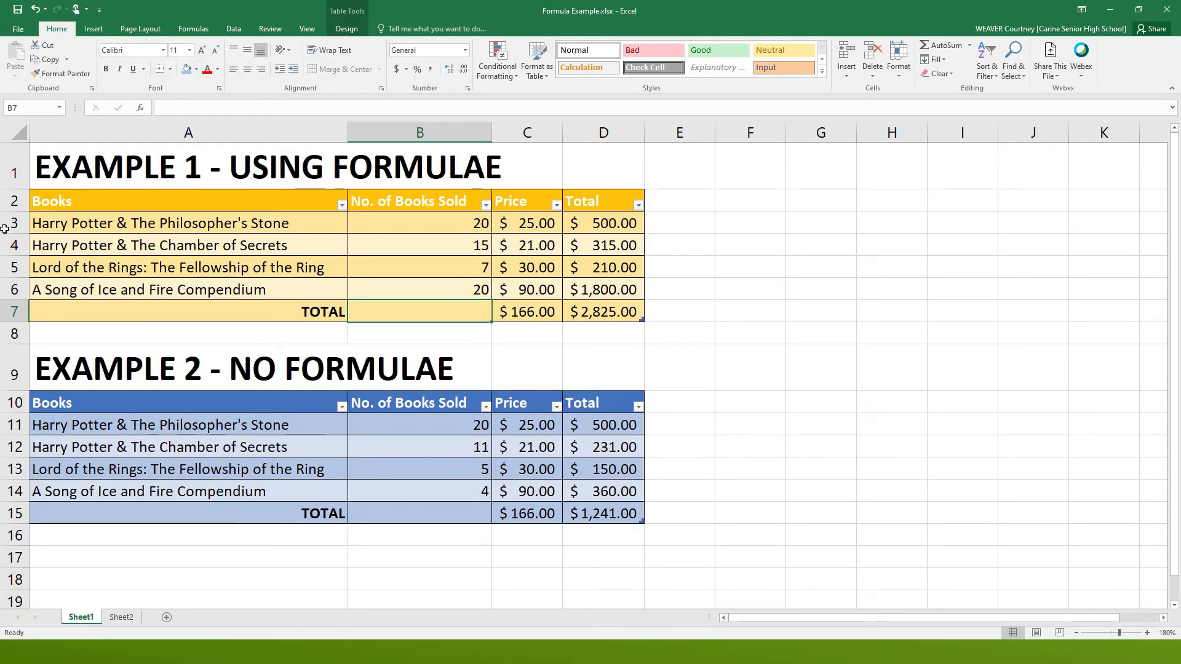
{"action": "left_click_drag", "start_coordinate": [4, 226], "coordinate": [4, 286]}
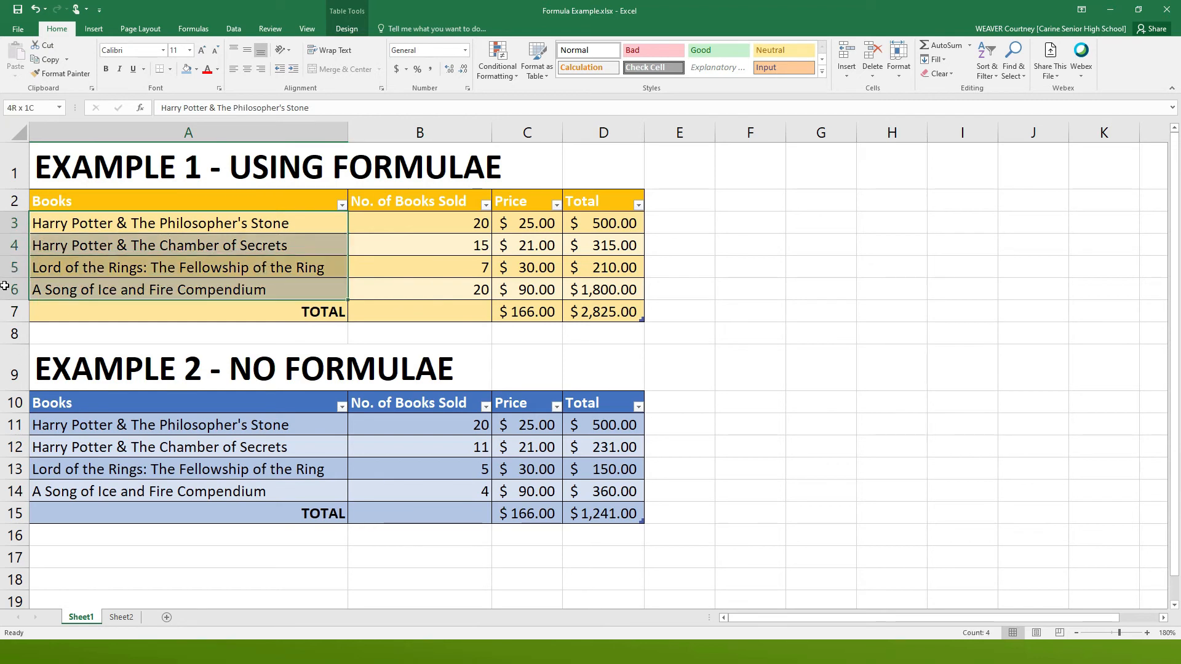
{"action": "left_click", "coordinate": [4, 231]}
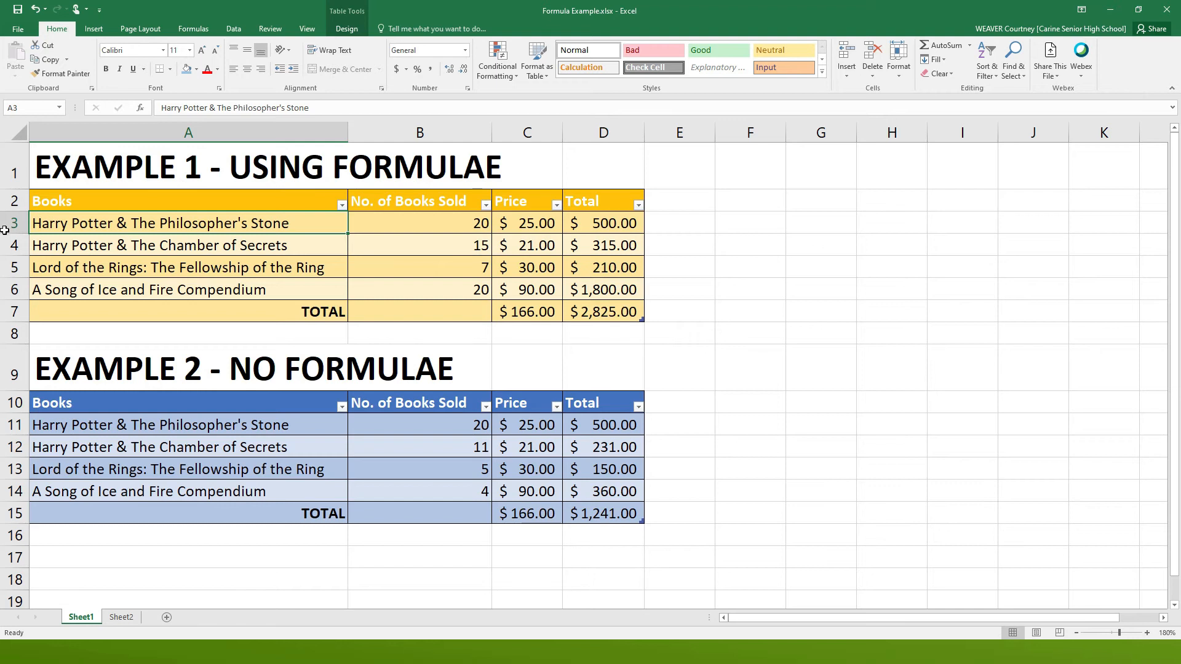
{"action": "key", "text": "Right"}
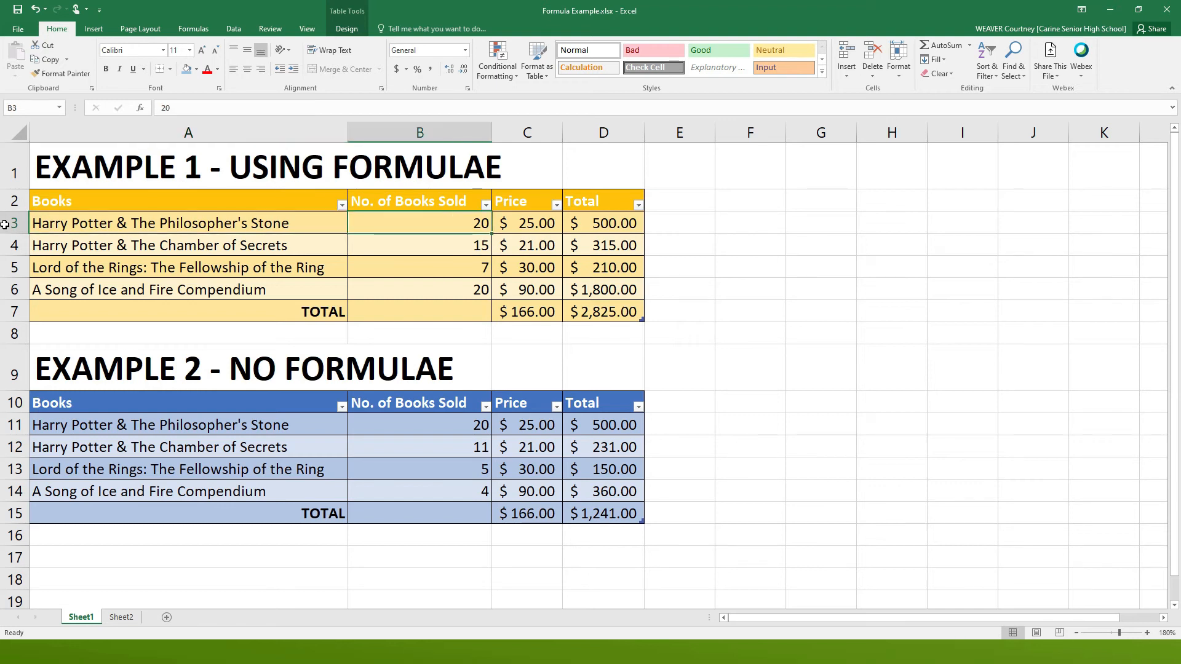
{"action": "key", "text": "Right"}
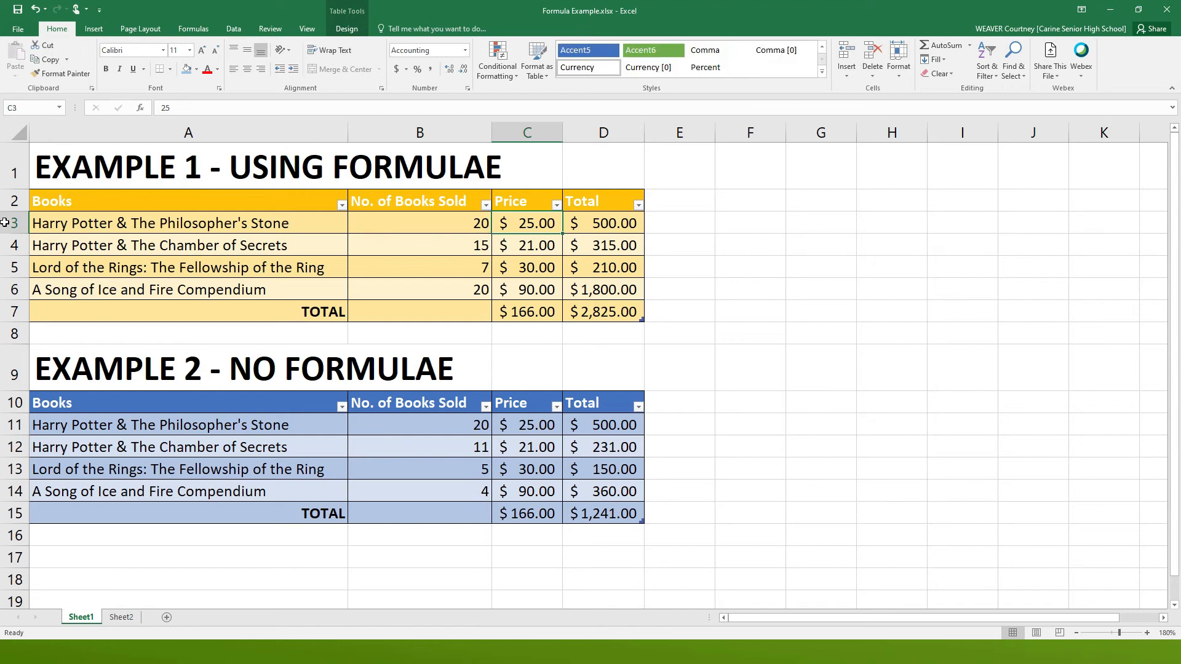
{"action": "key", "text": "Right"}
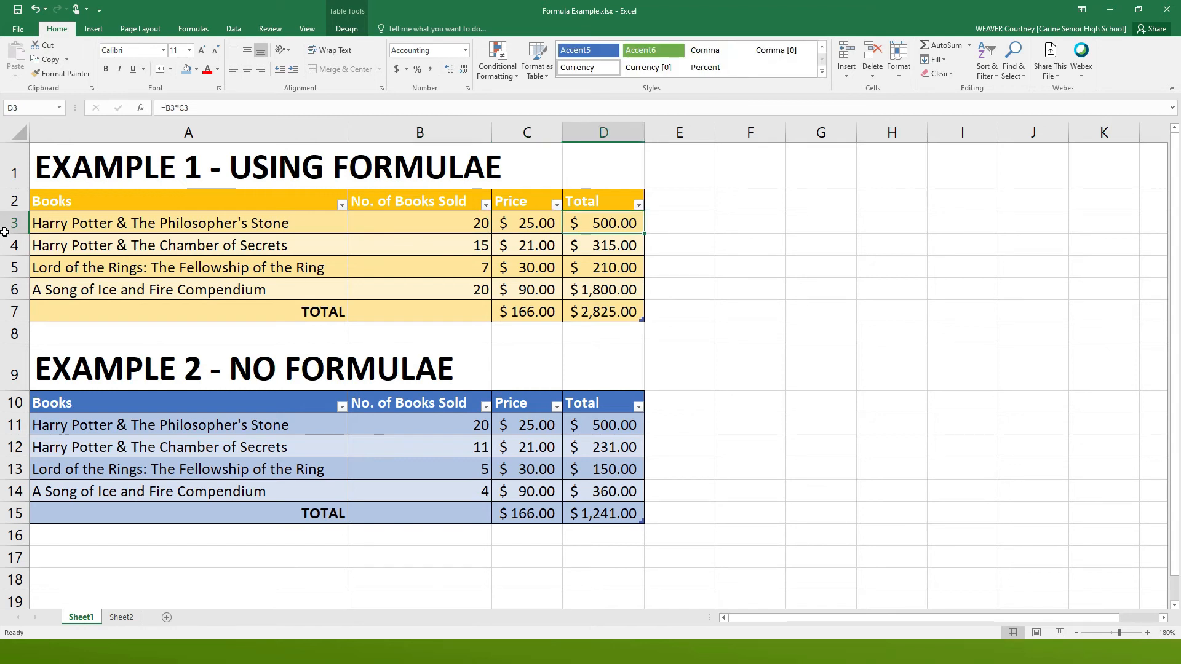
{"action": "left_click", "coordinate": [603, 427]}
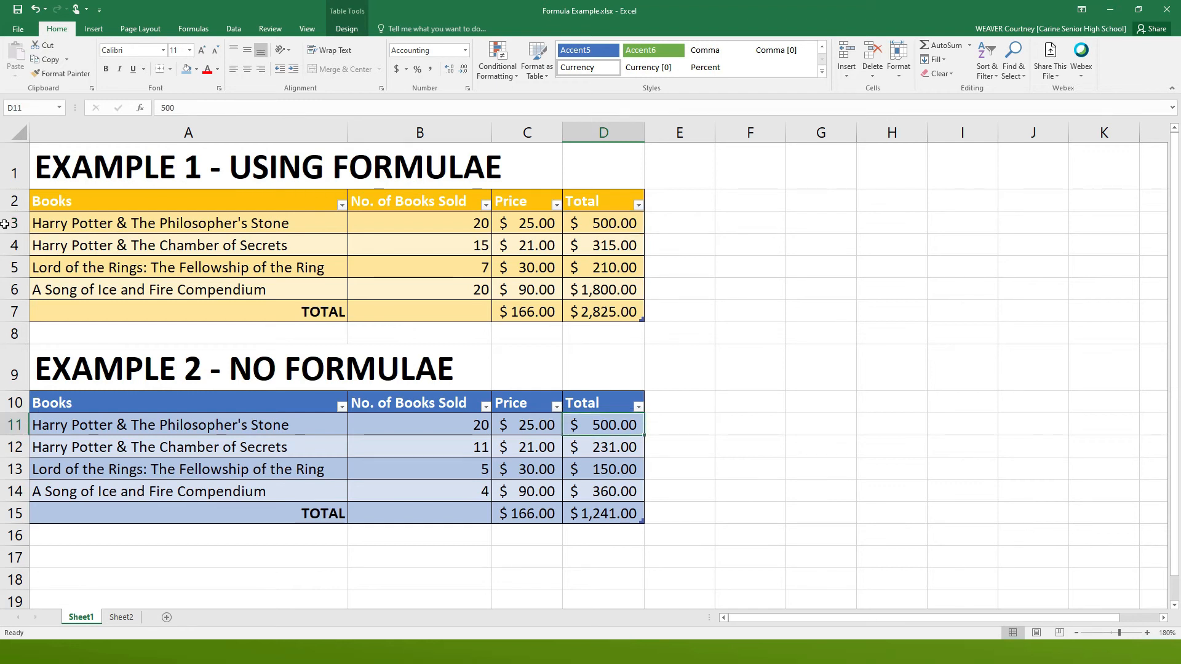
{"action": "left_click", "coordinate": [420, 224]}
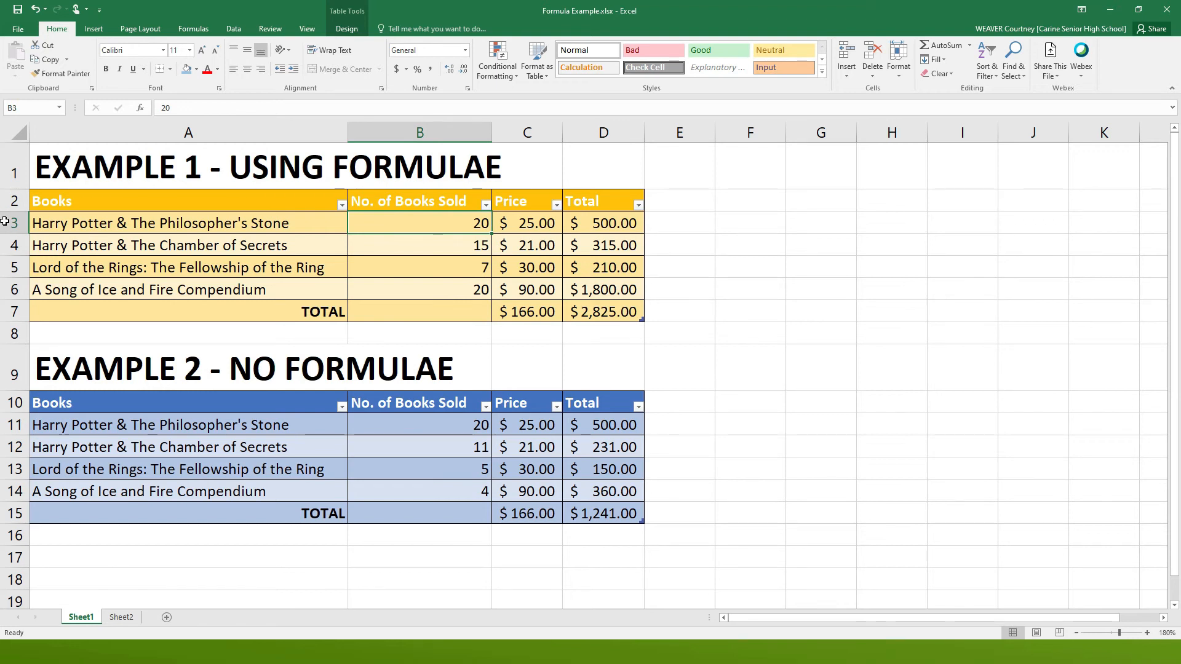
{"action": "left_click", "coordinate": [604, 223]}
{"action": "left_click", "coordinate": [420, 222]}
{"action": "left_click", "coordinate": [528, 222]}
- Set the Philosopher's Stone books sold in B3 of the formula table to 30 and check its total in D3
{"action": "key", "text": "Left"}
{"action": "type", "text": "30"}
{"action": "key", "text": "Return"}
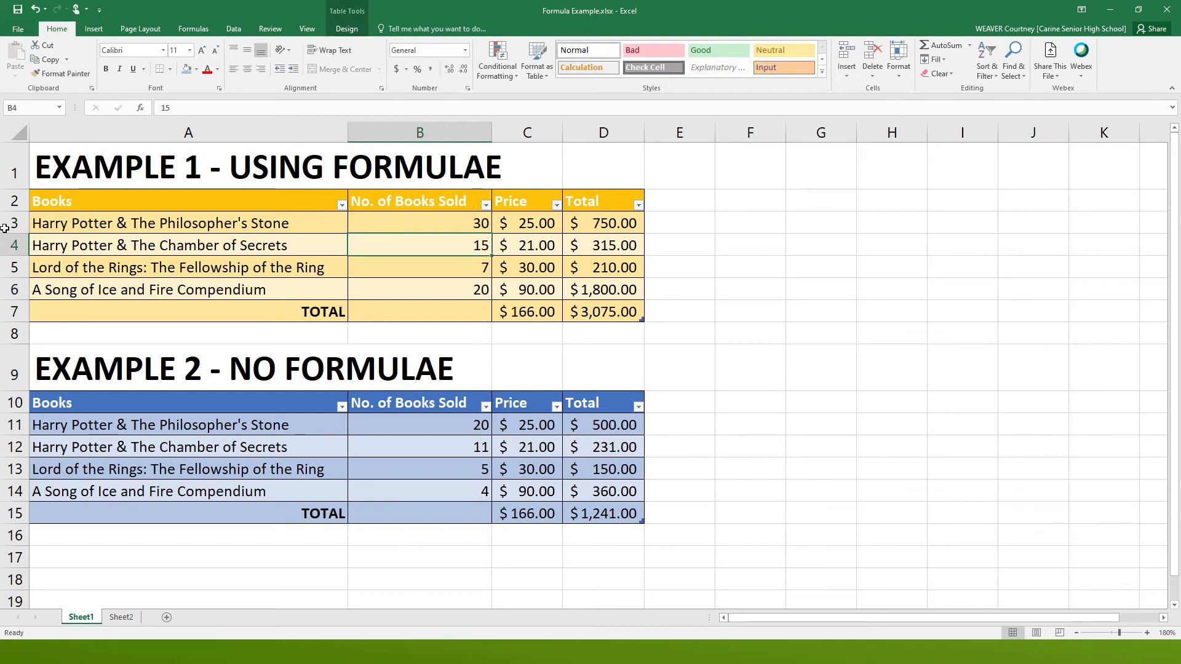
{"action": "key", "text": "Up"}
{"action": "key", "text": "Right"}
{"action": "key", "text": "Right"}
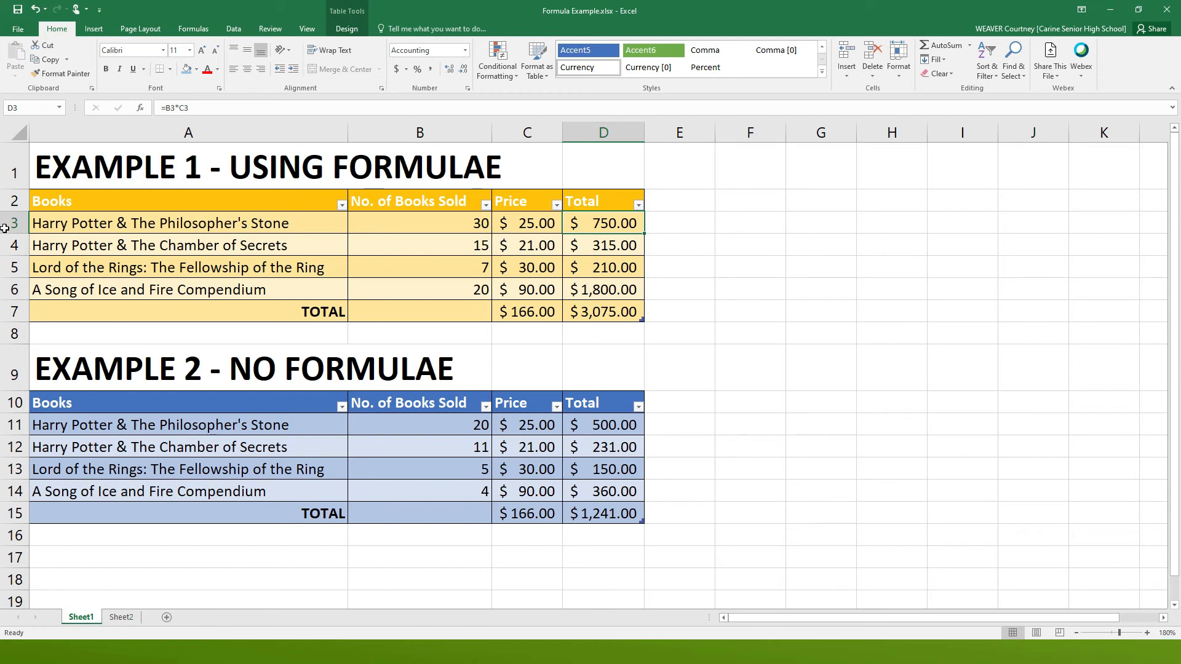
- Set the Chamber of Secrets books sold in B4 to 20 and check its total and the grand total in D7
{"action": "key", "text": "Down"}
{"action": "key", "text": "Left"}
{"action": "key", "text": "Left"}
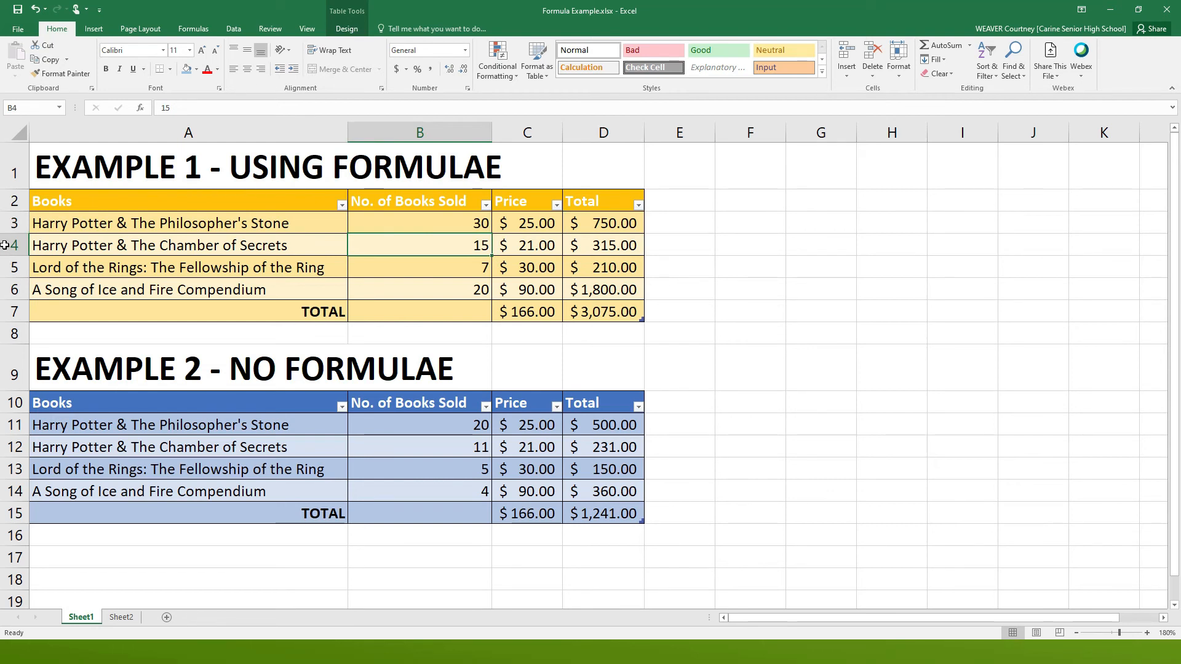
{"action": "type", "text": "20"}
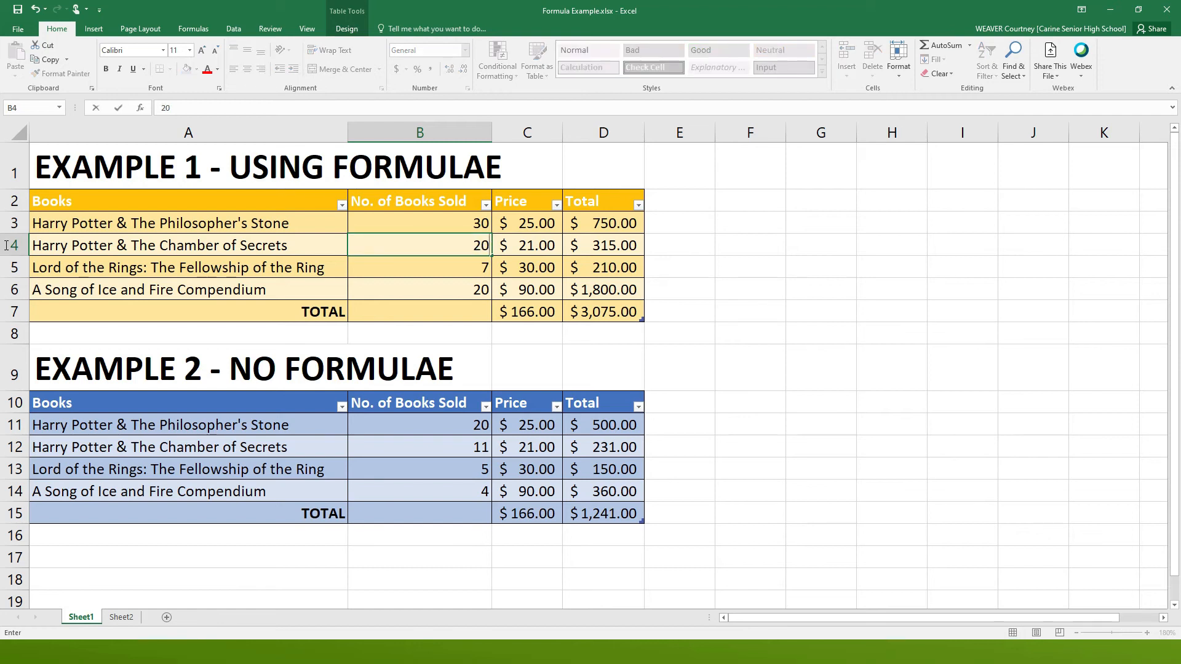
{"action": "key", "text": "Return"}
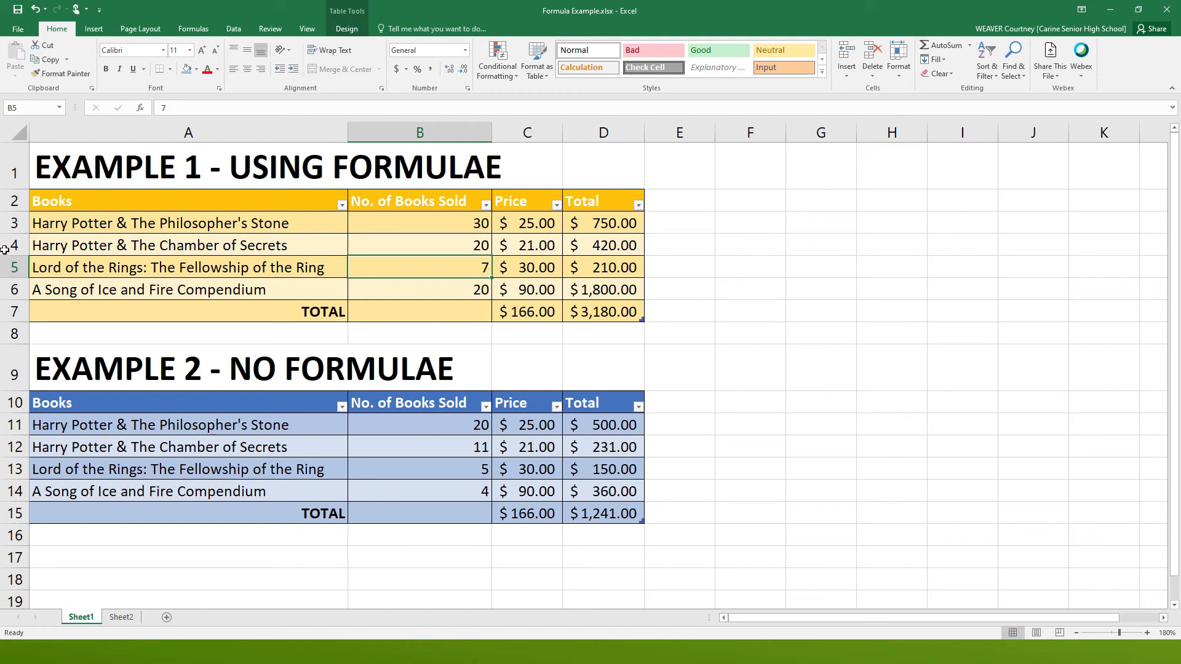
{"action": "left_click", "coordinate": [603, 246]}
{"action": "left_click", "coordinate": [603, 312]}
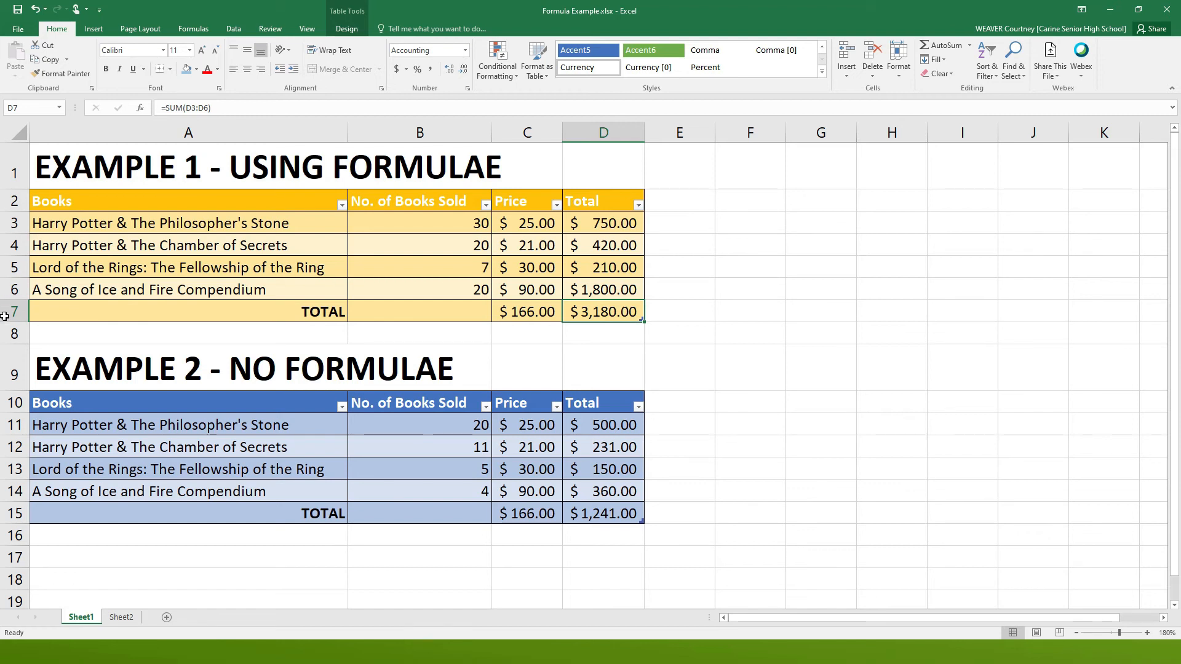
- Clear the Price totals in C7 and C15 from the TOTAL rows of both example tables
{"action": "key", "text": "Left"}
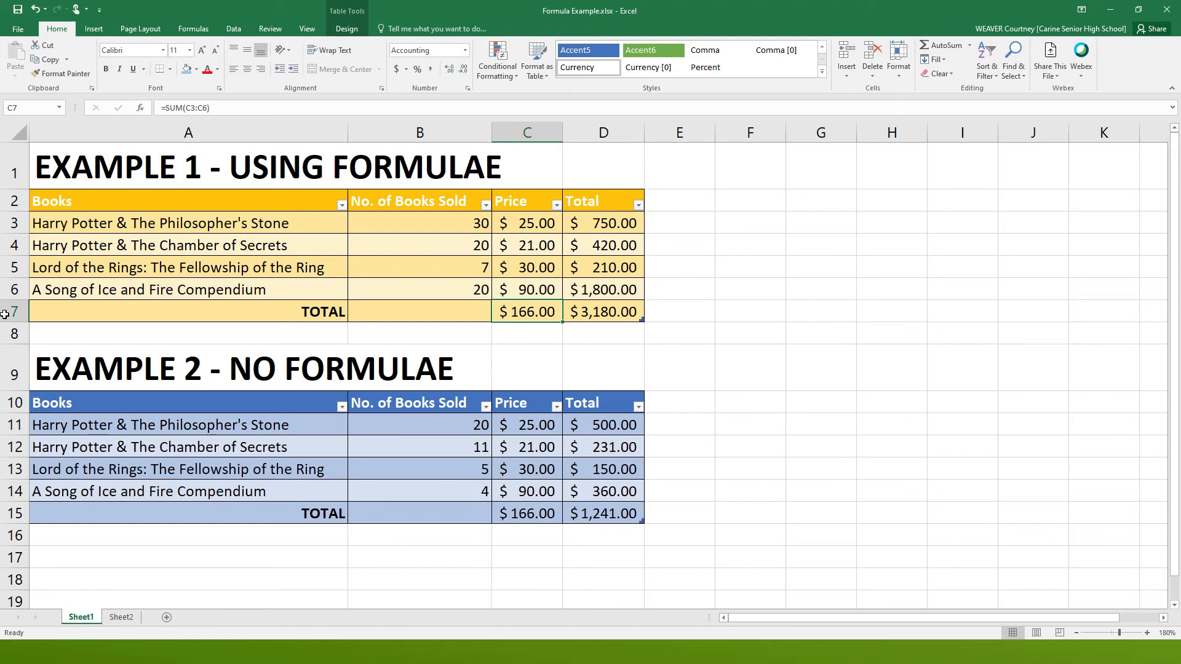
{"action": "key", "text": "Delete"}
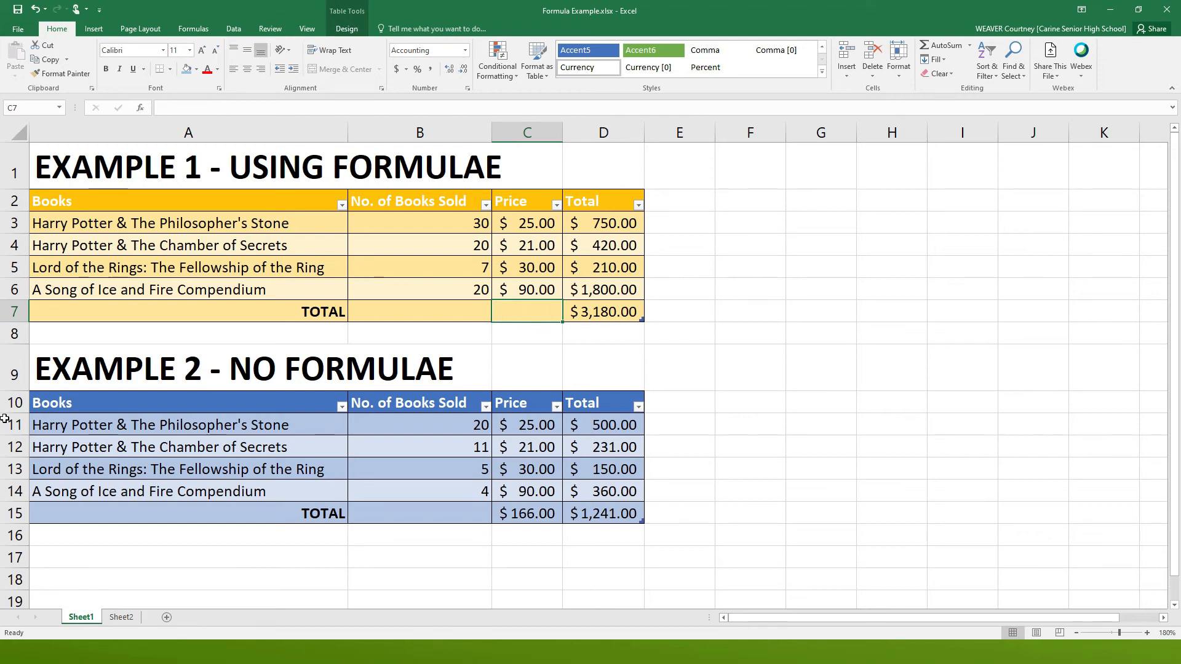
{"action": "key", "text": "Down"}
{"action": "key", "text": "Down"}
{"action": "key", "text": "Down"}
{"action": "key", "text": "Down"}
{"action": "key", "text": "Down"}
{"action": "key", "text": "Down"}
{"action": "key", "text": "Down"}
{"action": "key", "text": "Down"}
{"action": "key", "text": "Delete"}
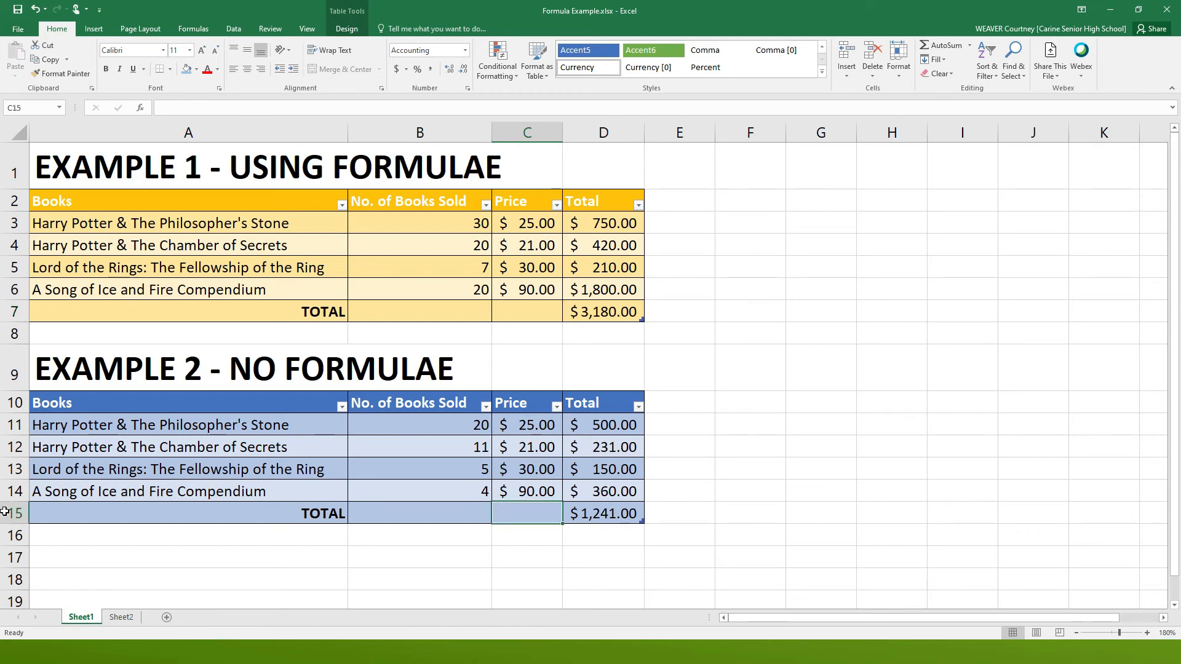
- Set the Philosopher's Stone books sold in B11 of the no-formula table to 30 and check its total in D11
{"action": "key", "text": "Up"}
{"action": "key", "text": "Up"}
{"action": "key", "text": "Up"}
{"action": "key", "text": "Up"}
{"action": "key", "text": "Up"}
{"action": "key", "text": "Up"}
{"action": "key", "text": "Up"}
{"action": "key", "text": "Up"}
{"action": "key", "text": "Left"}
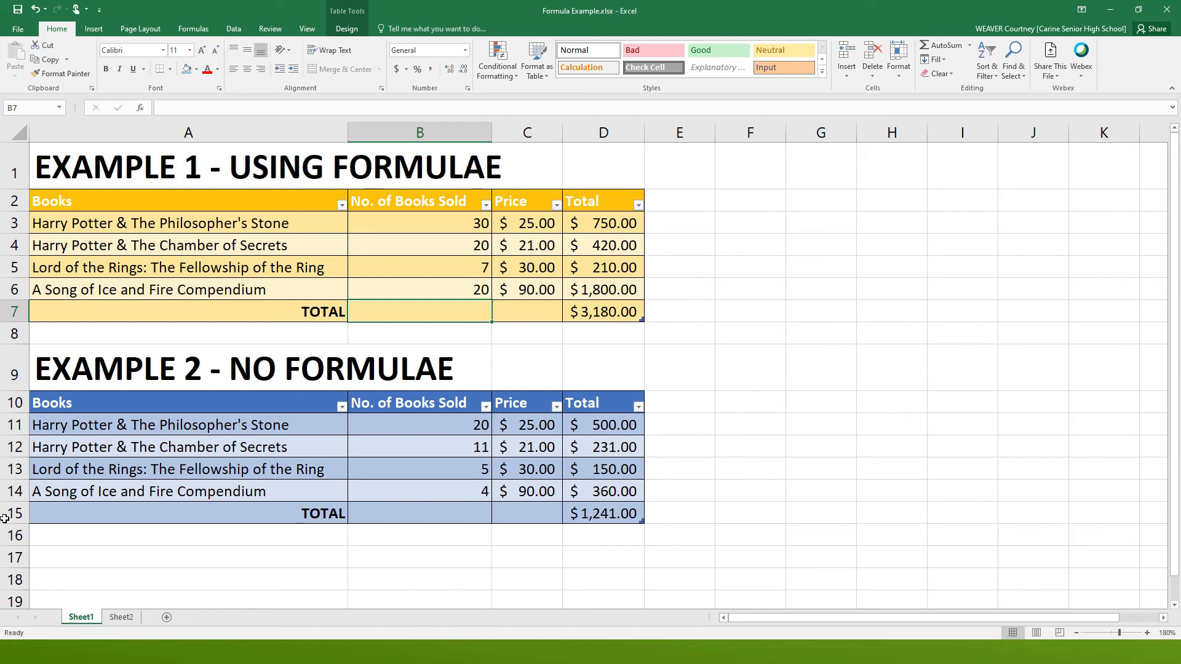
{"action": "key", "text": "Down"}
{"action": "key", "text": "Down"}
{"action": "key", "text": "Down"}
{"action": "key", "text": "Down"}
{"action": "type", "text": "30"}
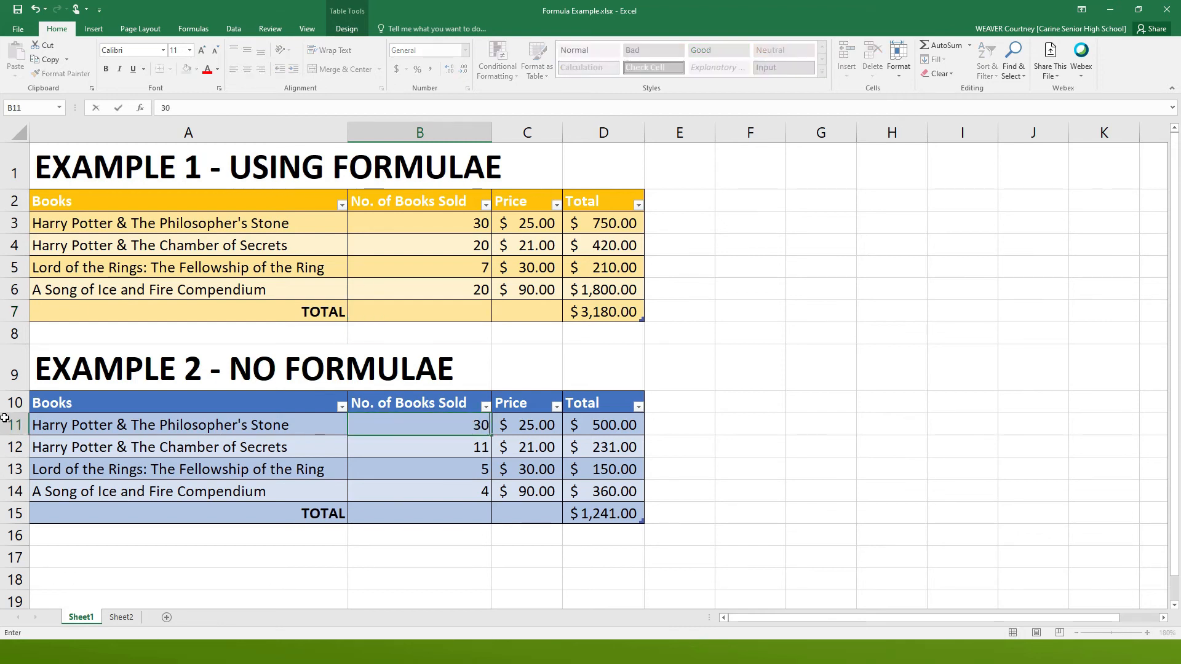
{"action": "key", "text": "Return"}
{"action": "key", "text": "Up"}
{"action": "key", "text": "Right"}
{"action": "key", "text": "Right"}
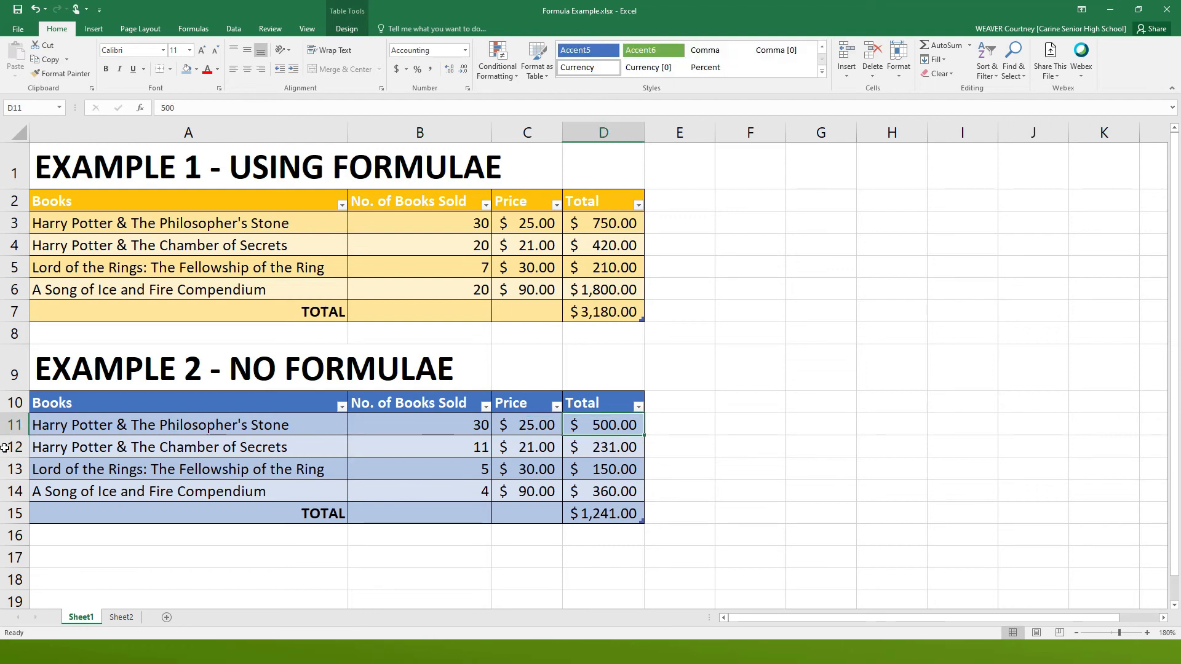
- Set the Chamber of Secrets books sold in B12 of the no-formula table to 15
{"action": "key", "text": "Down"}
{"action": "key", "text": "Left"}
{"action": "key", "text": "Left"}
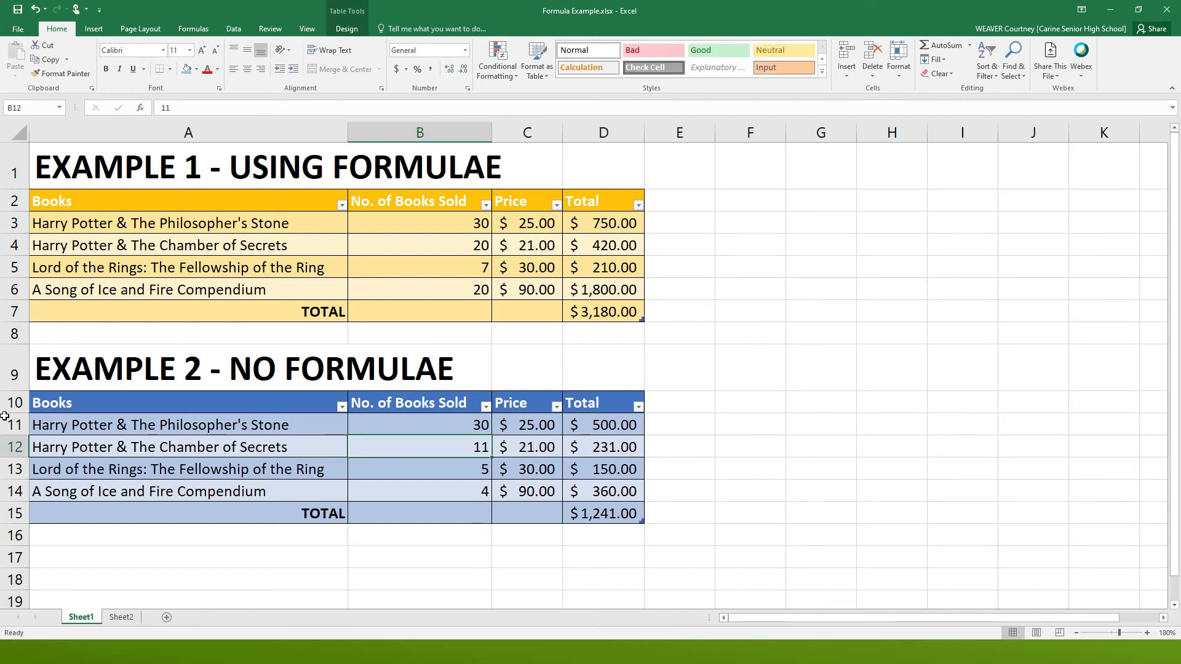
{"action": "type", "text": "15"}
{"action": "key", "text": "Return"}
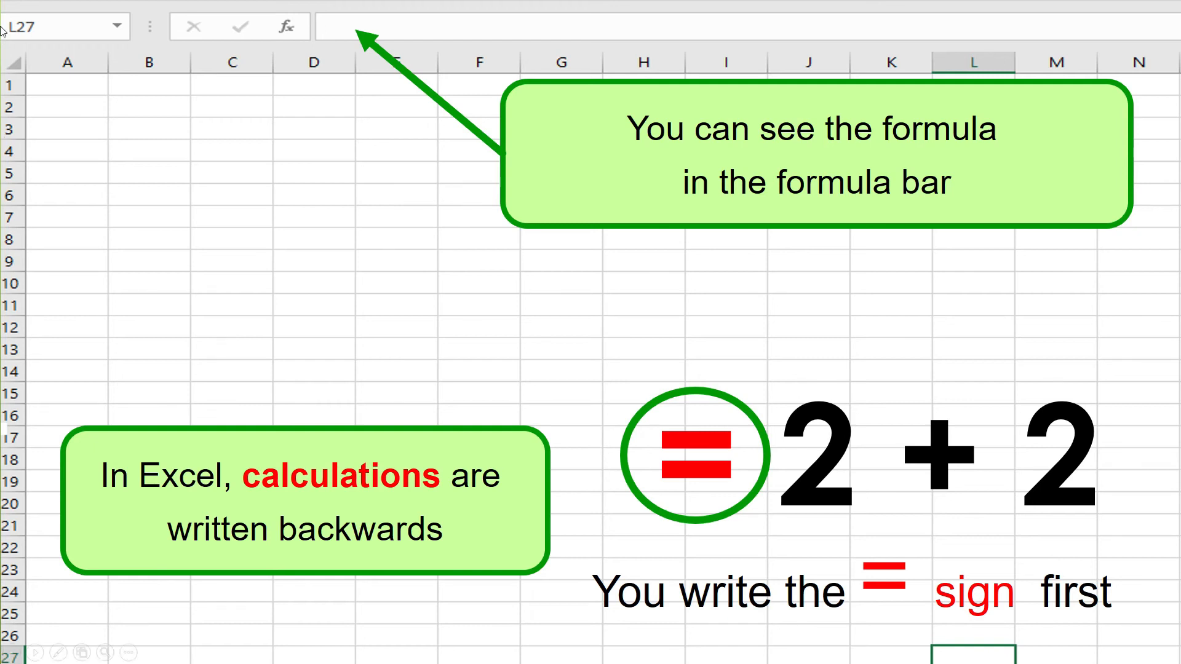
{"action": "left_click", "coordinate": [2, 67]}
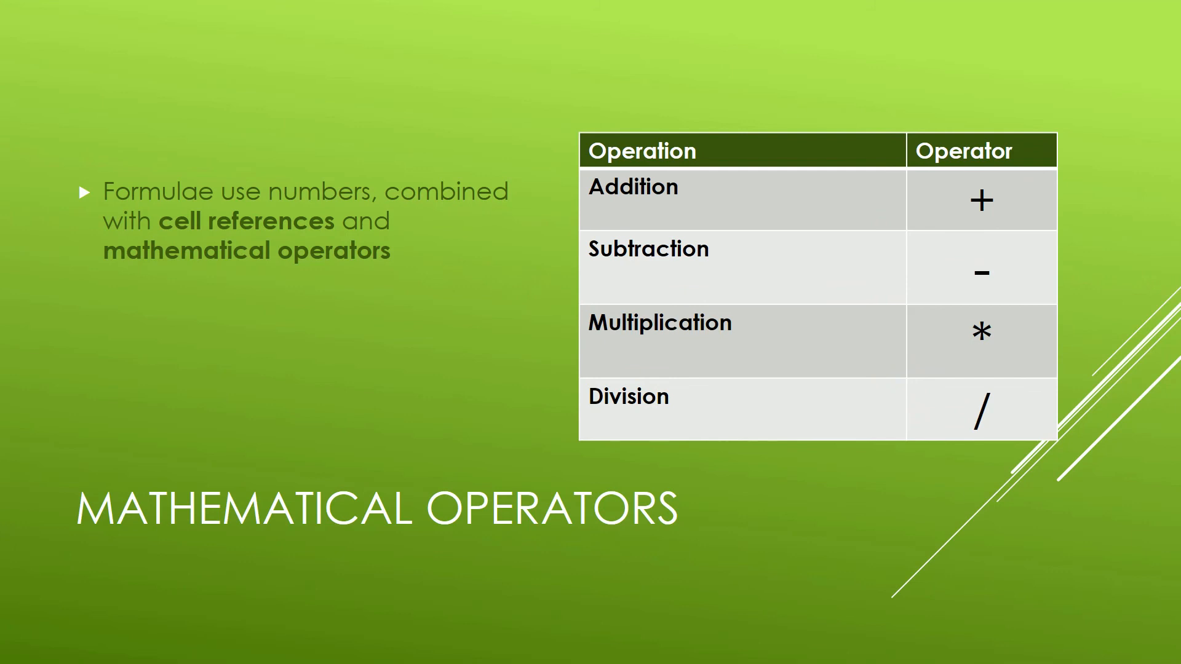
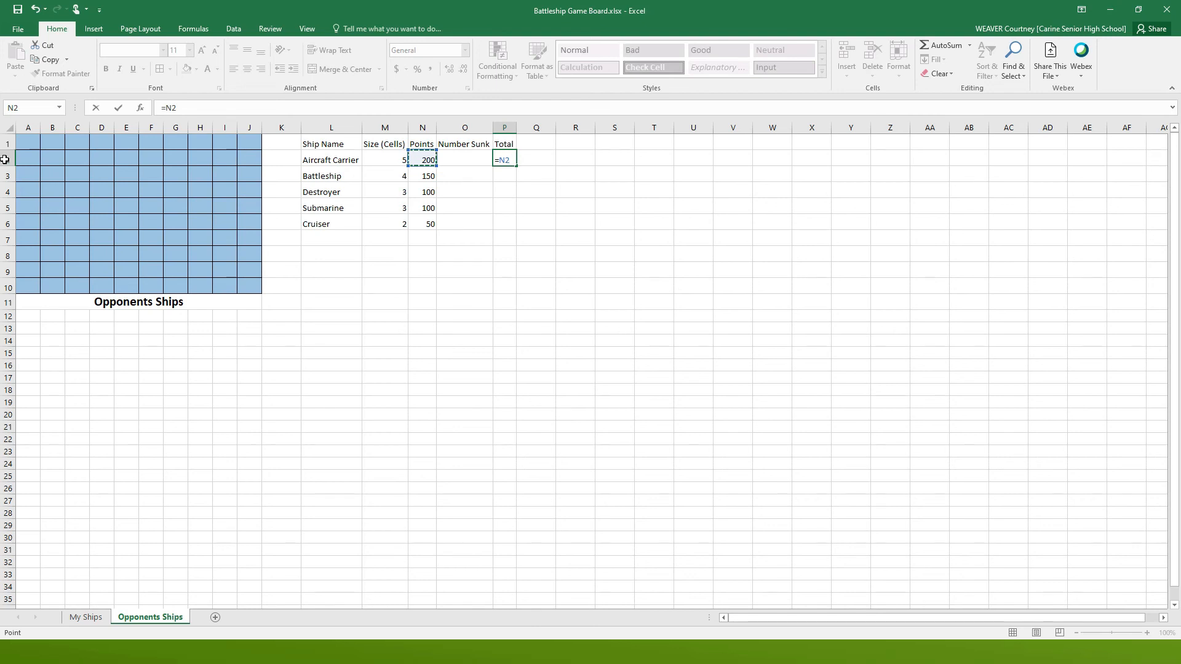
- Complete the Aircraft Carrier total in P2 of the Battleship Game Board as the formula =N2*O2
{"action": "type", "text": "*"}
{"action": "key", "text": "Left"}
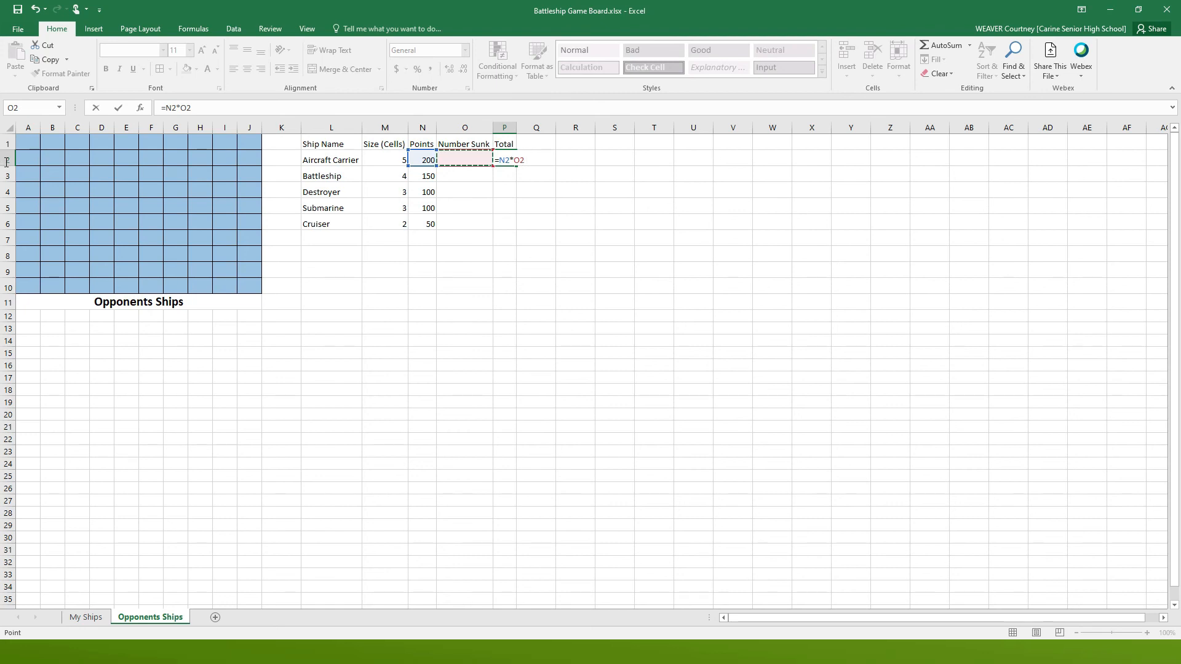
{"action": "key", "text": "Return"}
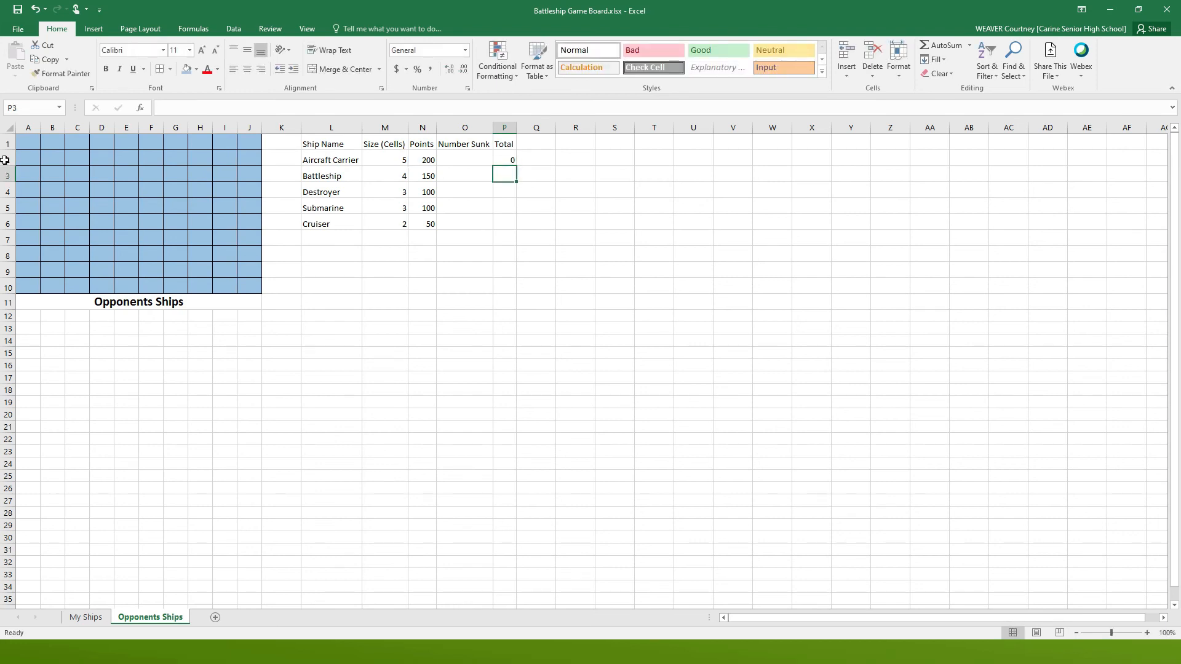
- Enter 1 as the Aircraft Carrier's Number Sunk in O2 and check the total formula in P2
{"action": "key", "text": "Up"}
{"action": "key", "text": "Left"}
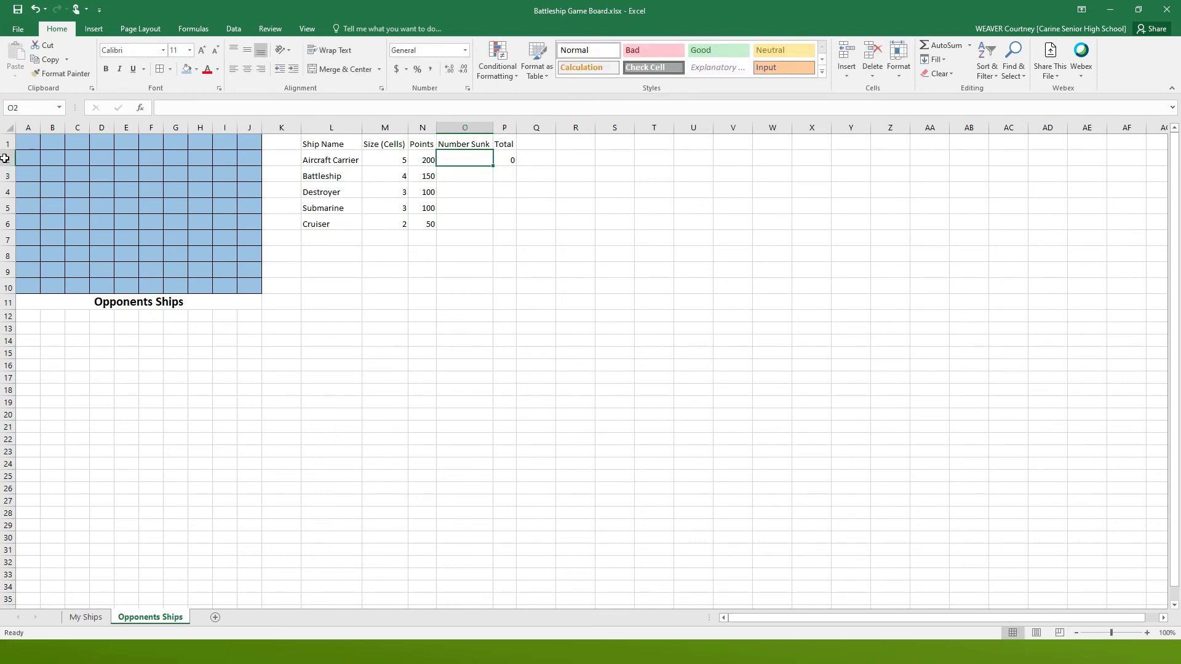
{"action": "type", "text": "1"}
{"action": "key", "text": "Return"}
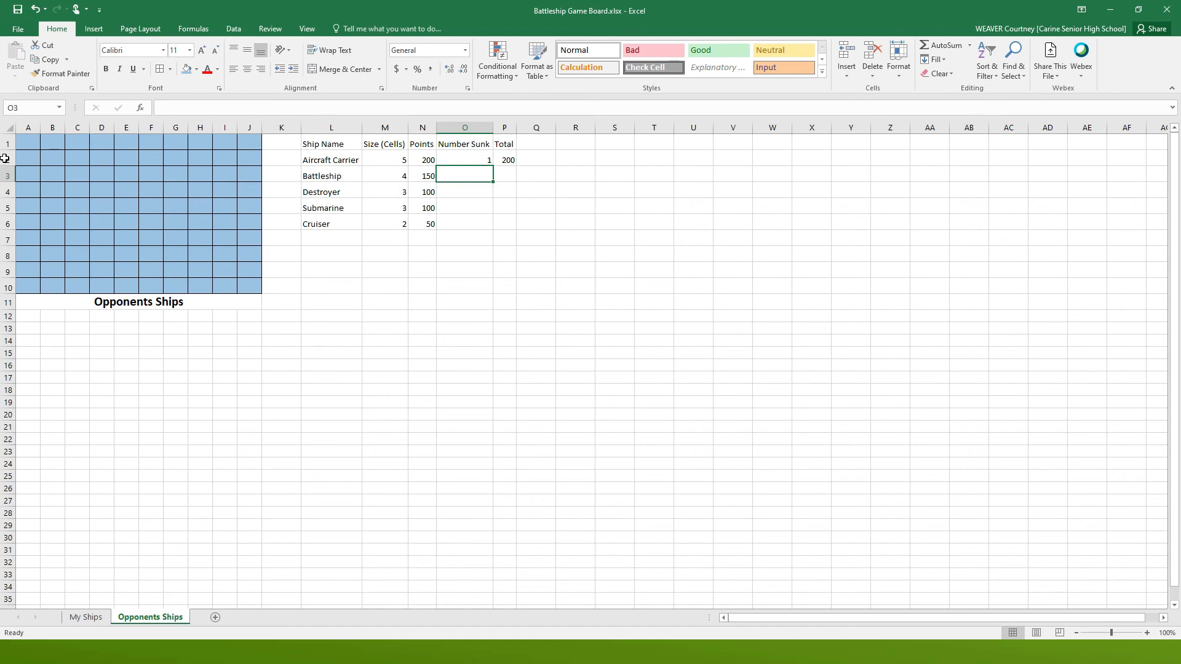
{"action": "key", "text": "Up"}
{"action": "key", "text": "Right"}
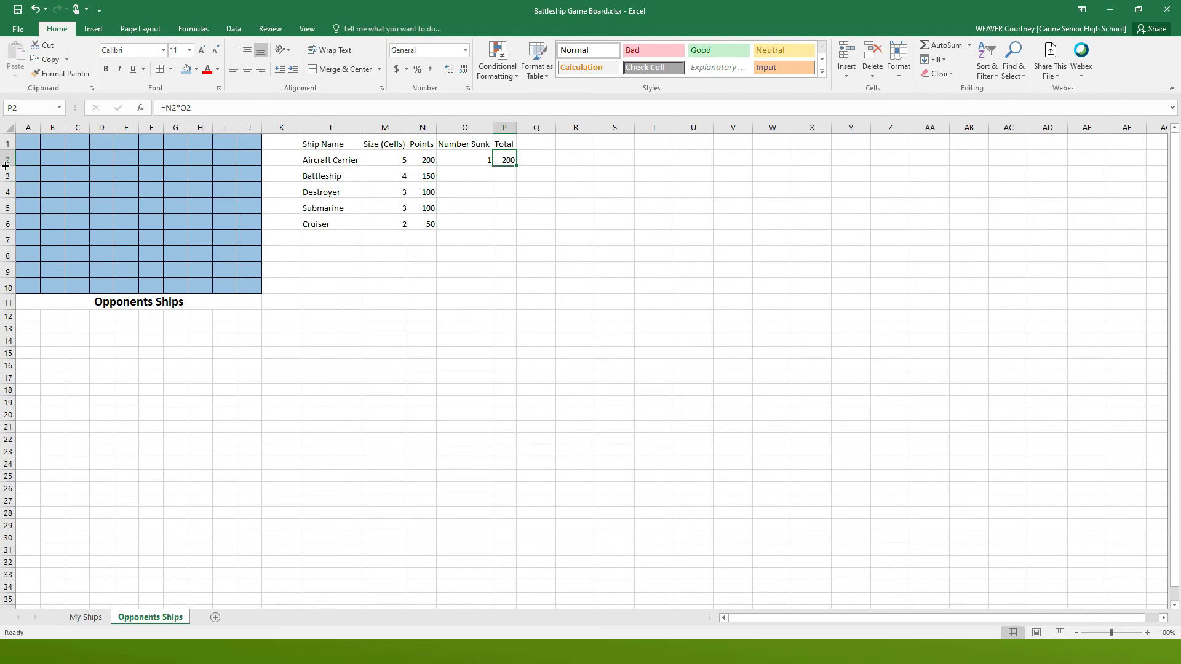
- Fill the total formula from P2 down to P6 for the remaining ships and check the P2 formula
{"action": "left_click_drag", "start_coordinate": [516, 165], "coordinate": [516, 230]}
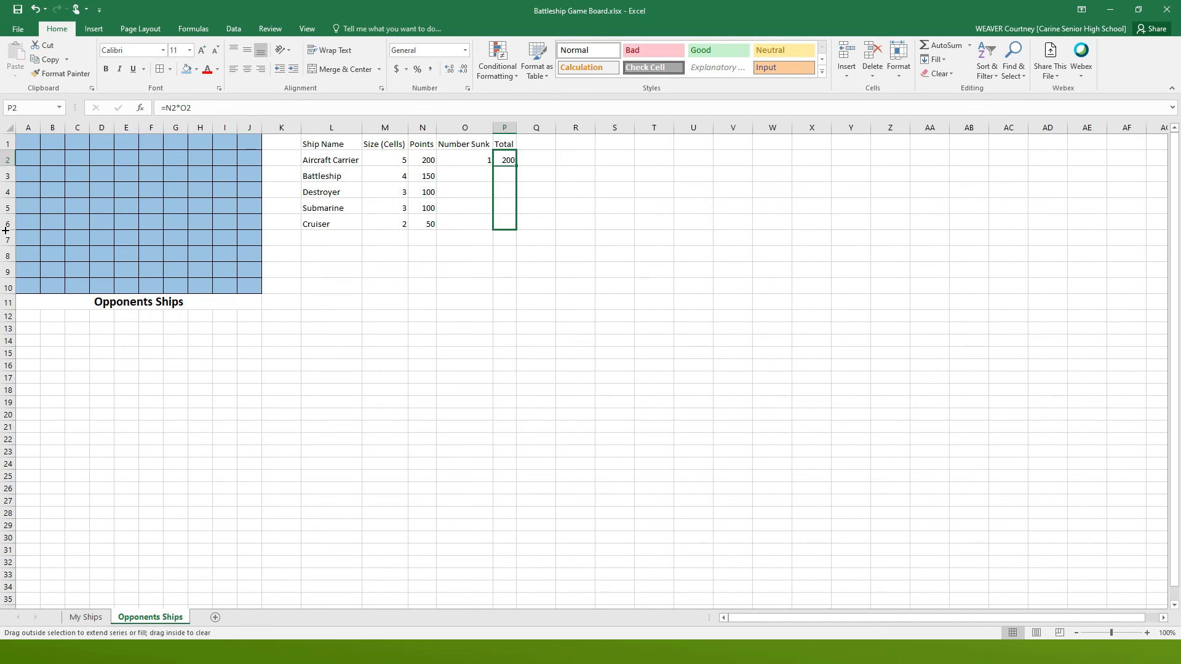
{"action": "left_click_drag", "start_coordinate": [5, 230], "coordinate": [6, 234]}
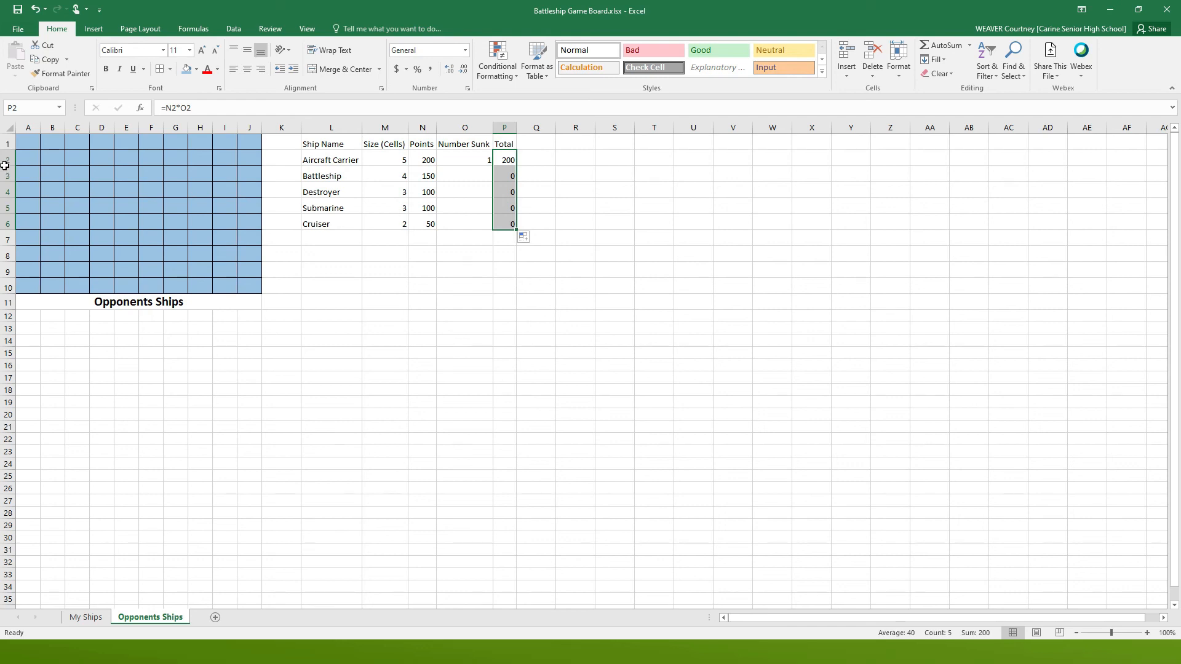
{"action": "key", "text": "Down"}
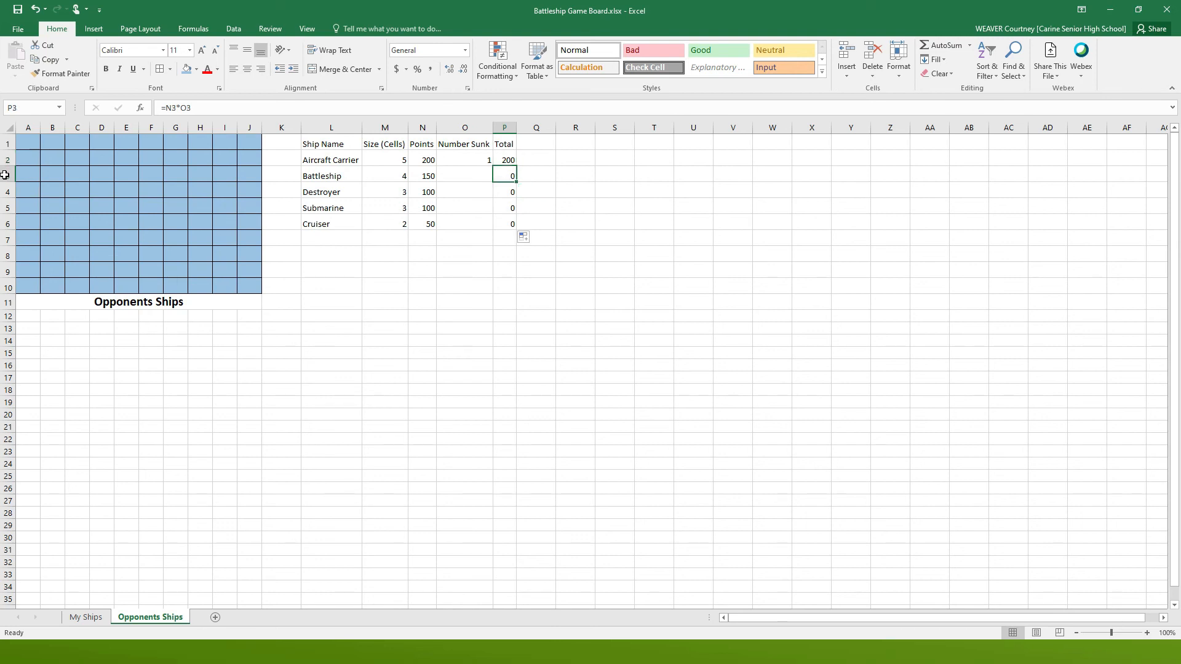
{"action": "key", "text": "Up"}
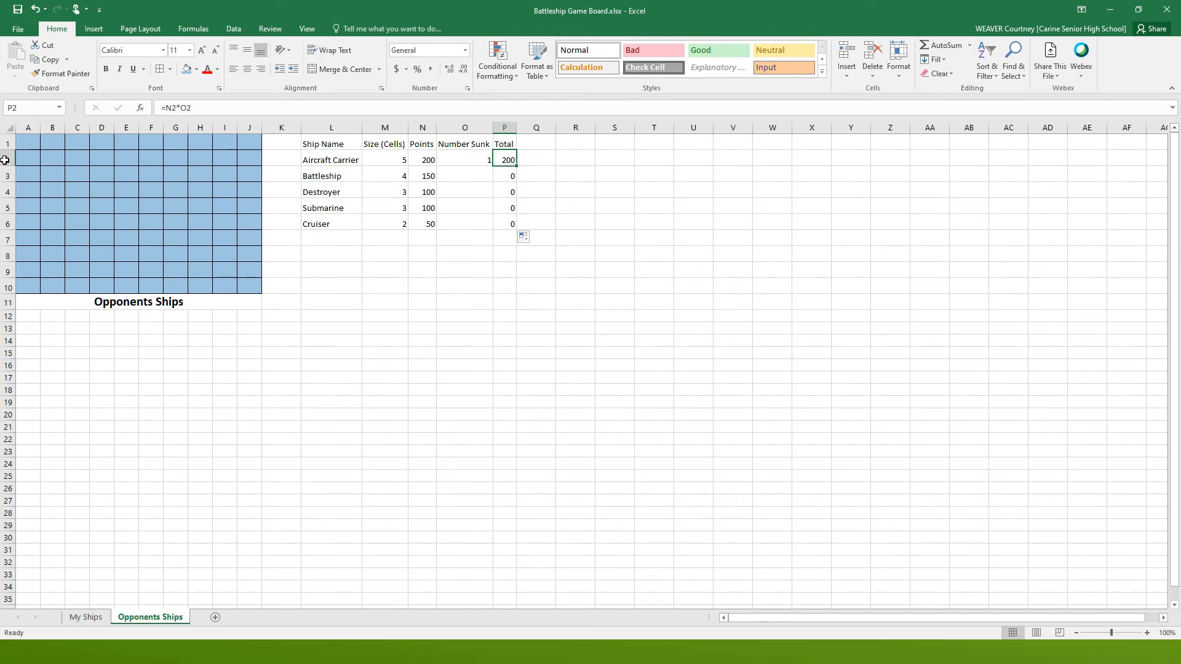
{"action": "key", "text": "F2"}
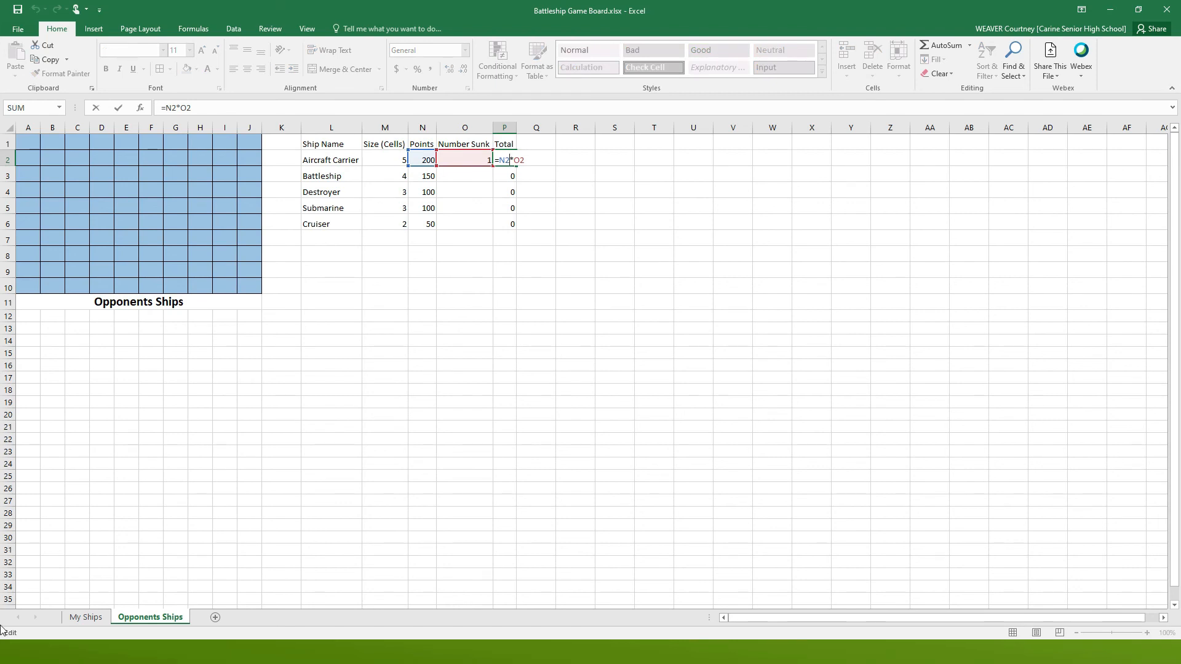
{"action": "left_click", "coordinate": [693, 340]}
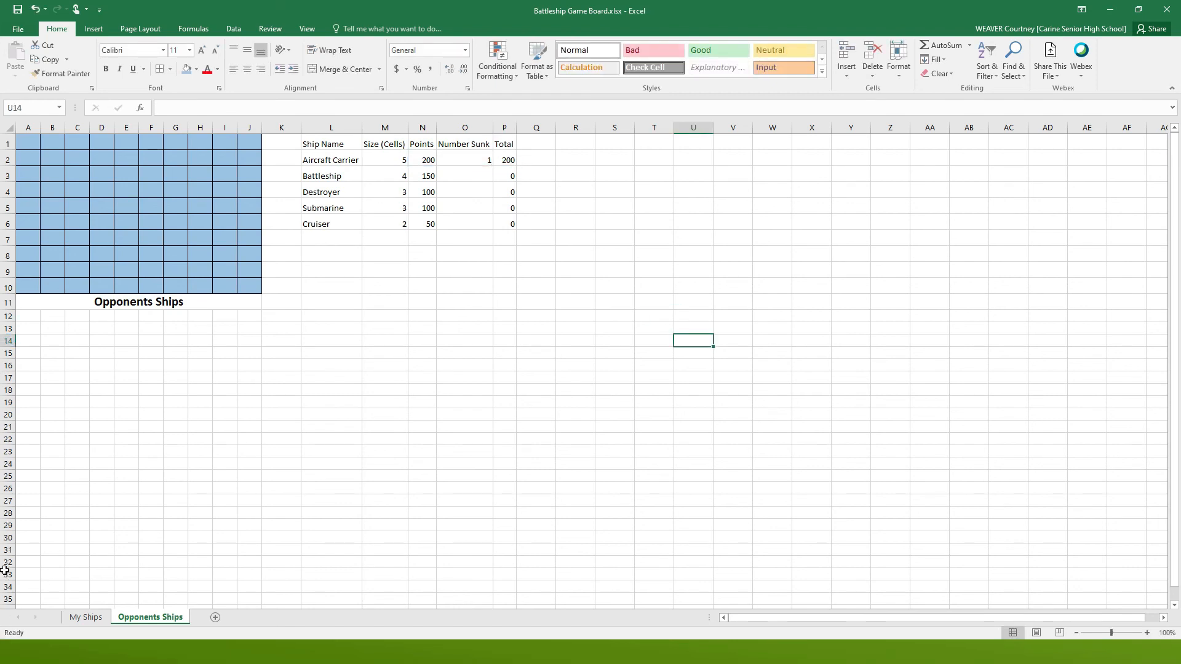
- Inspect the total formulas in P2 and P3 and compare which cells each one references
{"action": "scroll", "coordinate": [5, 316], "scroll_direction": "up", "scroll_amount": 5, "text": "ctrl"}
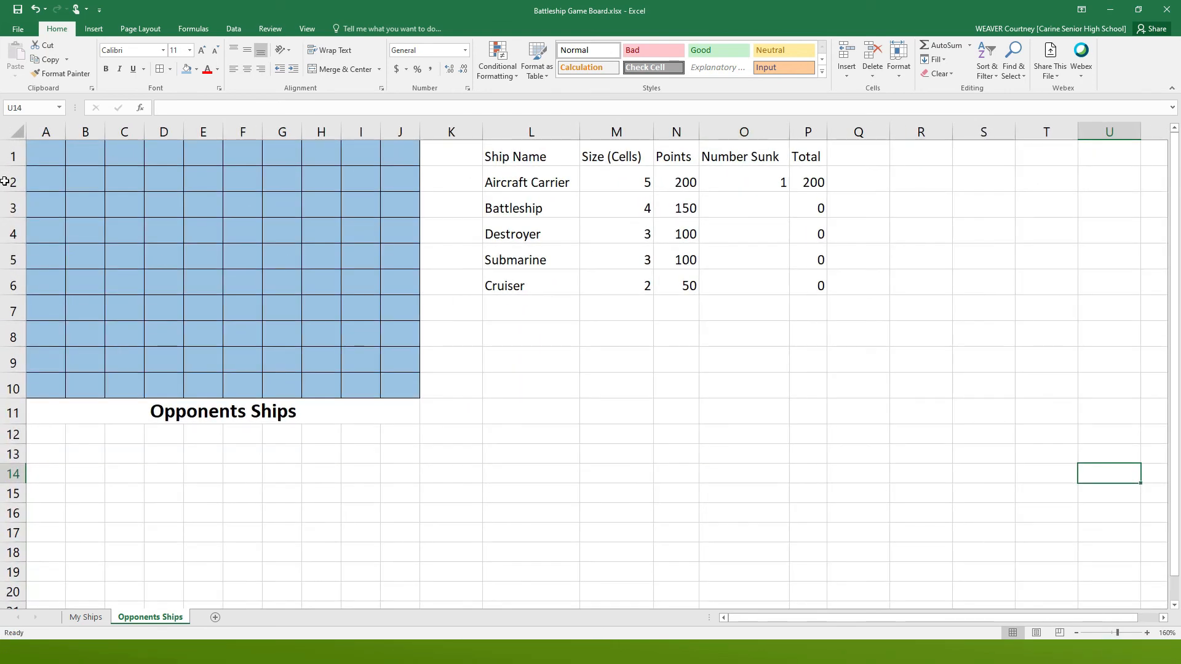
{"action": "double_click", "coordinate": [807, 182]}
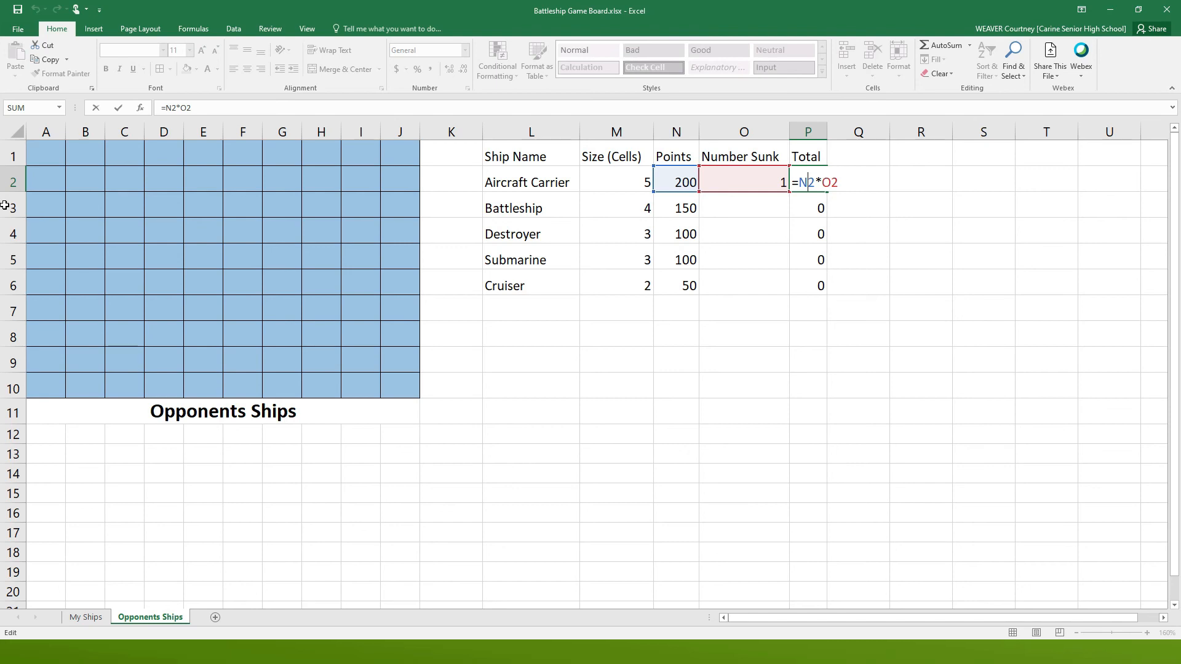
{"action": "key", "text": "Return"}
{"action": "key", "text": "F2"}
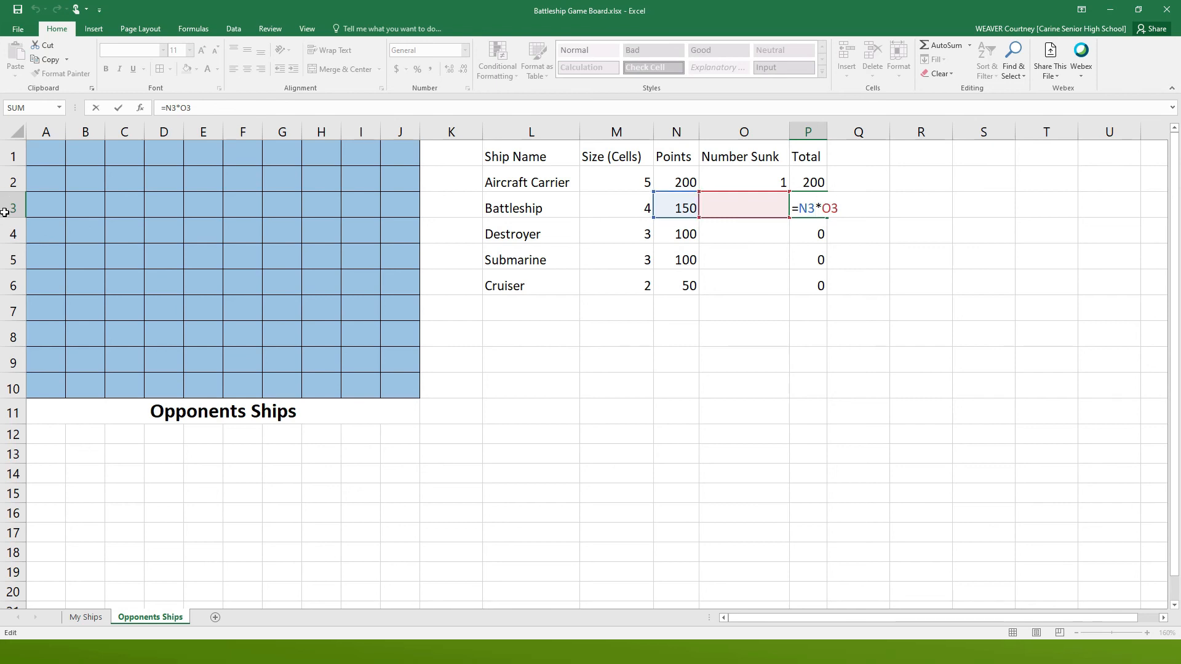
{"action": "key", "text": "Escape"}
{"action": "key", "text": "Left"}
{"action": "key", "text": "Left"}
{"action": "key", "text": "Left"}
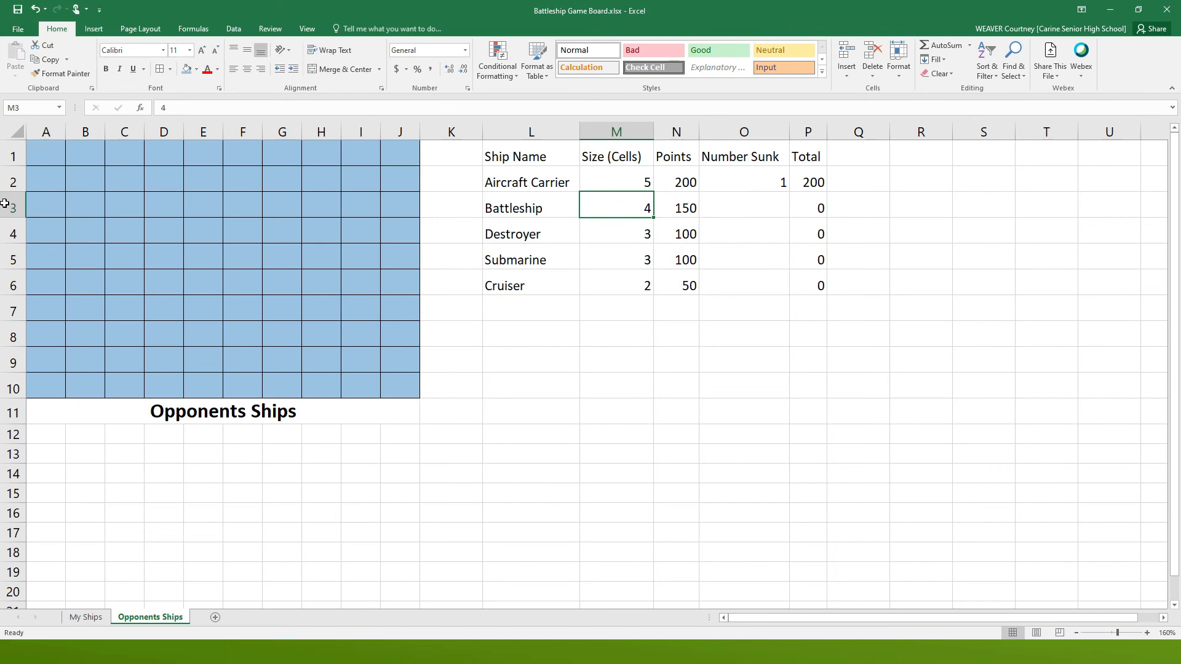
{"action": "key", "text": "Right"}
{"action": "key", "text": "Right"}
{"action": "key", "text": "Right"}
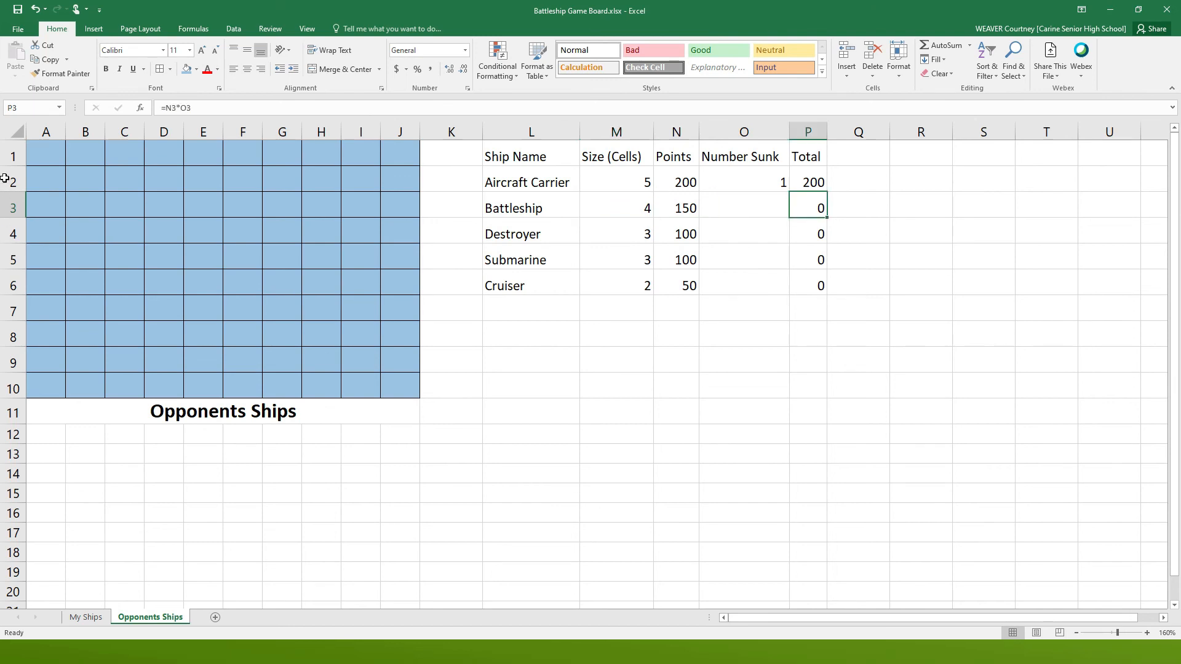
- Trace the Aircraft Carrier's row 2 values against the Battleship's row 3 cells to follow the copied formula's references
{"action": "key", "text": "Up"}
{"action": "key", "text": "Left"}
{"action": "key", "text": "Left"}
{"action": "key", "text": "Left"}
{"action": "key", "text": "shift+Right"}
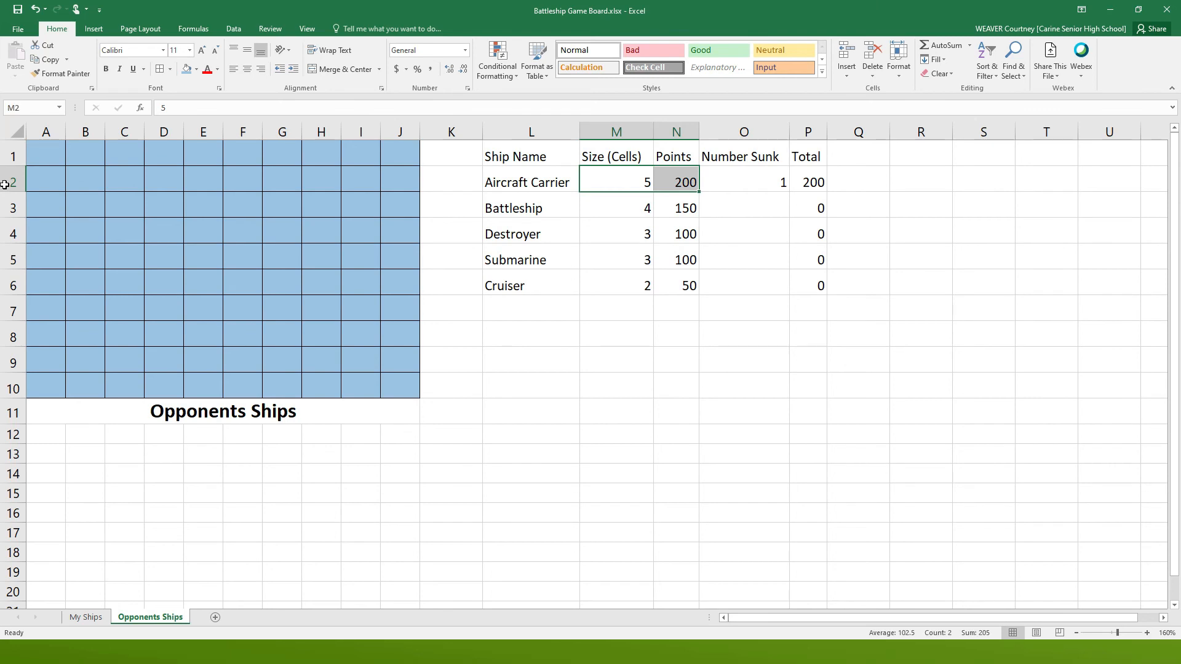
{"action": "key", "text": "Right"}
{"action": "key", "text": "Right"}
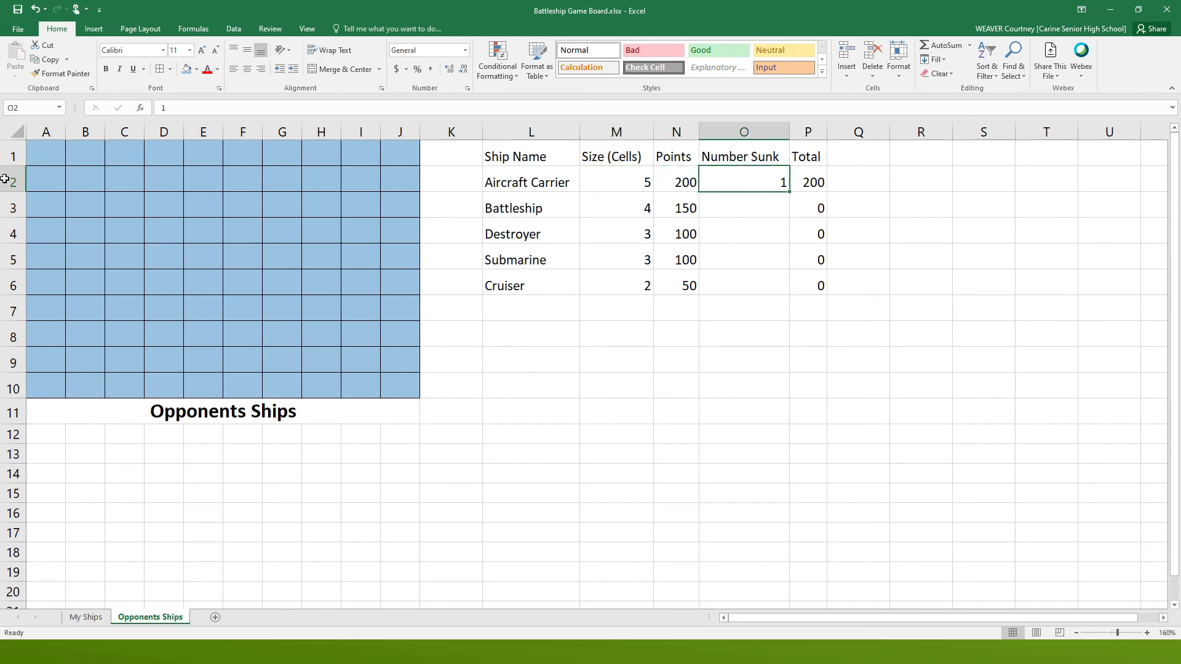
{"action": "key", "text": "Down"}
{"action": "key", "text": "Right"}
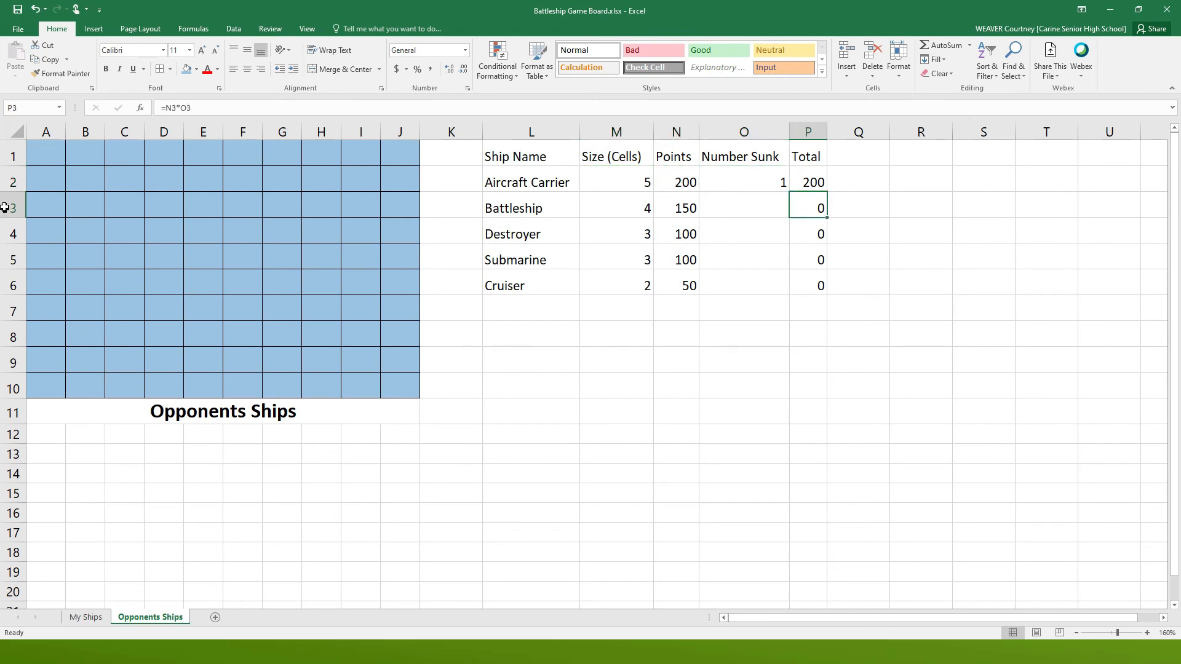
{"action": "key", "text": "Left"}
{"action": "key", "text": "Left"}
{"action": "key", "text": "Right"}
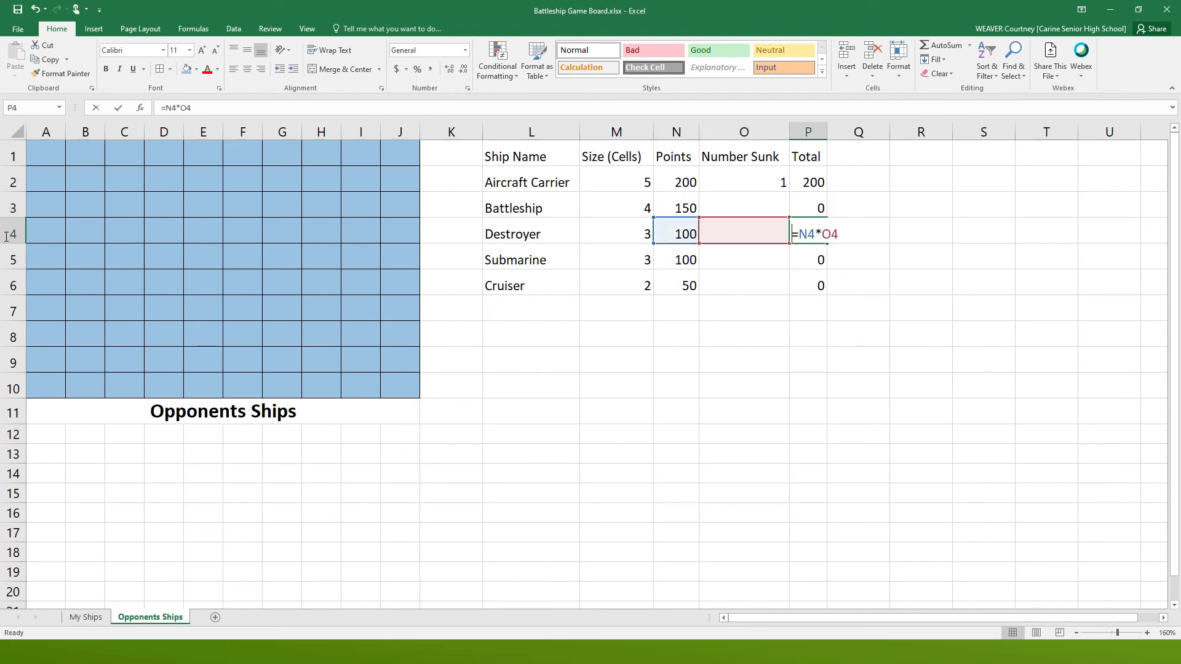
- Examine the copied total formulas for the Destroyer, Submarine and Cruiser in P4 to P6
{"action": "key", "text": "Down"}
{"action": "key", "text": "Right"}
{"action": "key", "text": "F2"}
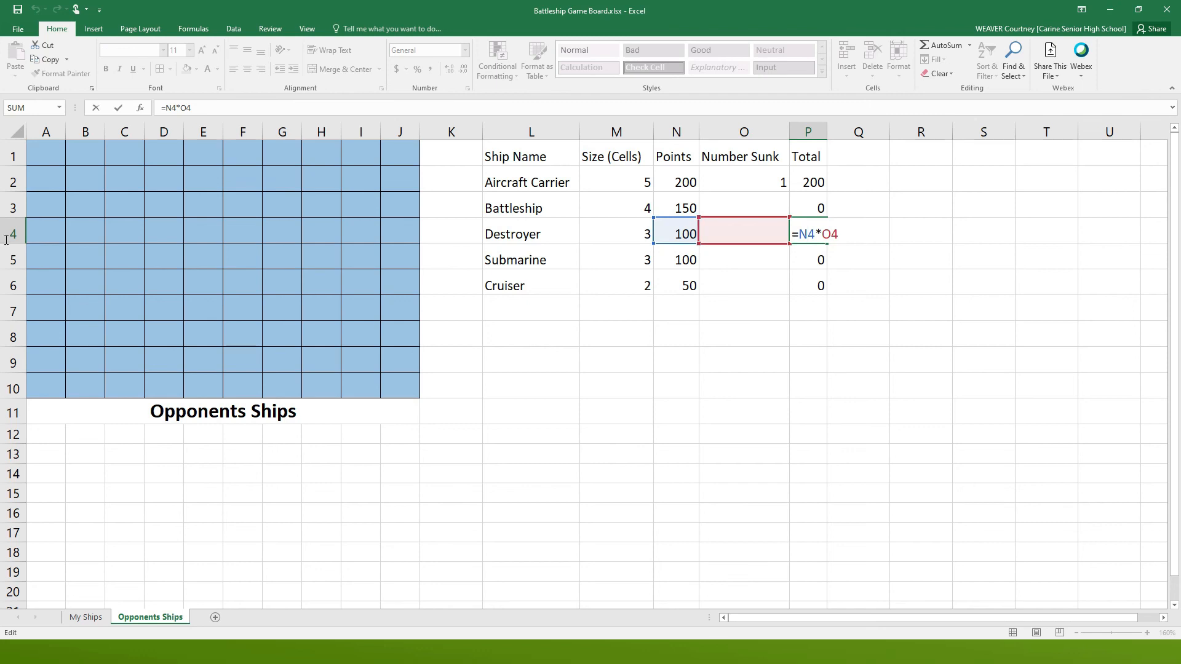
{"action": "key", "text": "Return"}
{"action": "key", "text": "F2"}
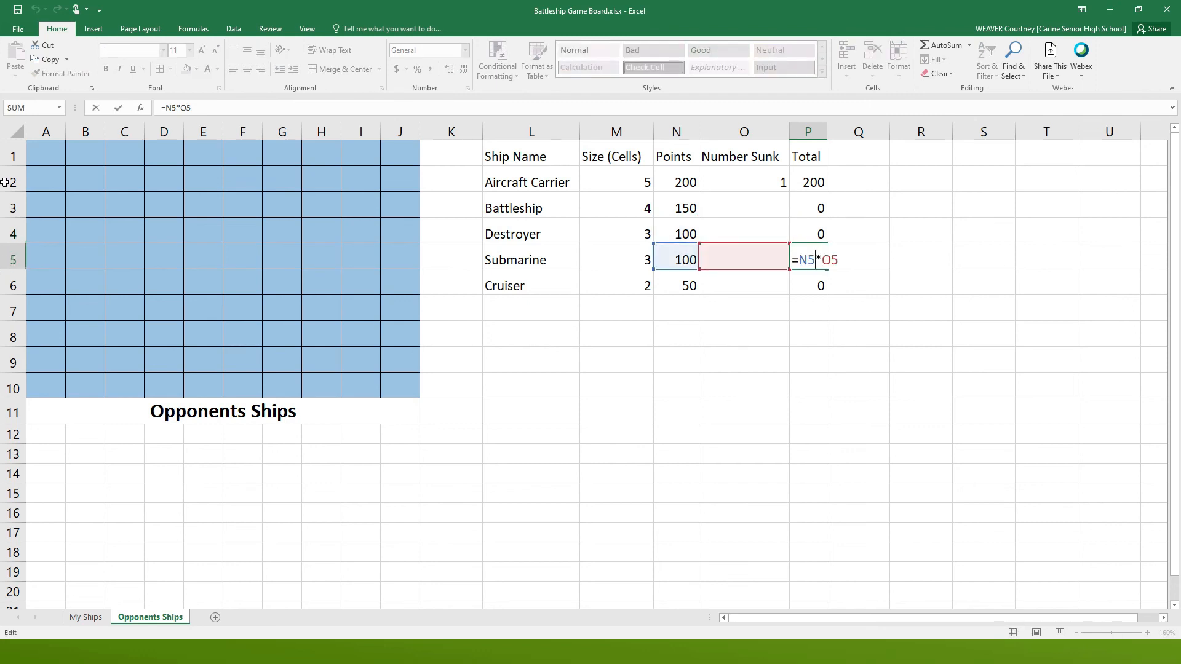
{"action": "key", "text": "Return"}
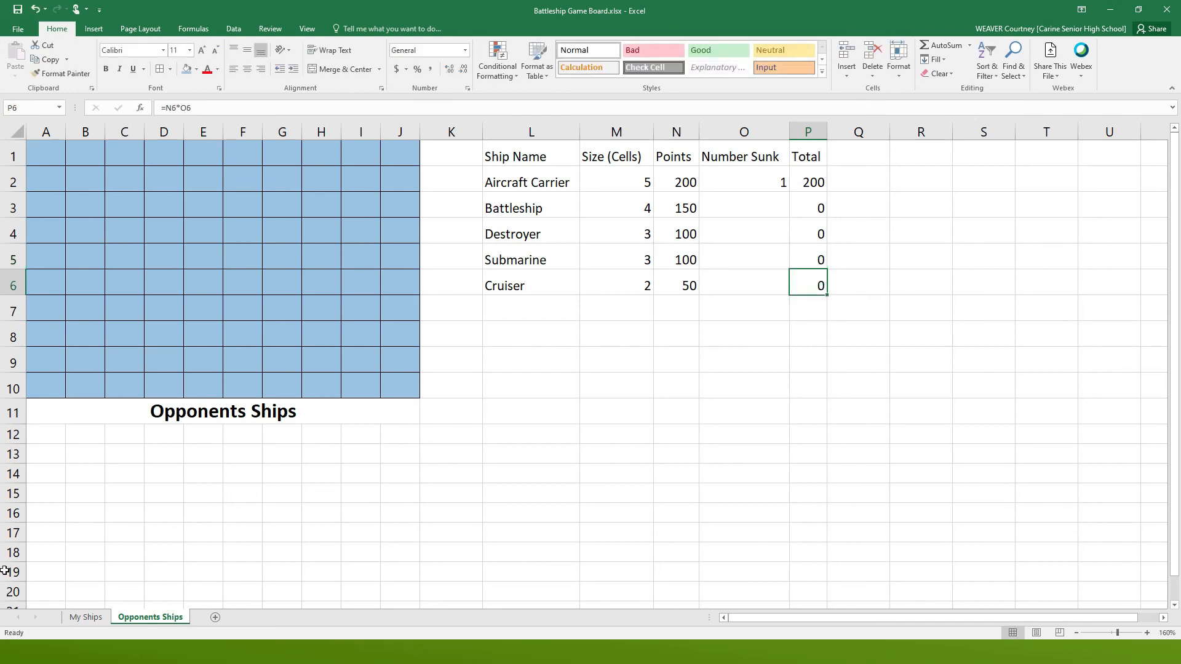
- Enter the formula =SUM(O2:O6) in O7 to add up the Number Sunk column
{"action": "left_click", "coordinate": [530, 380]}
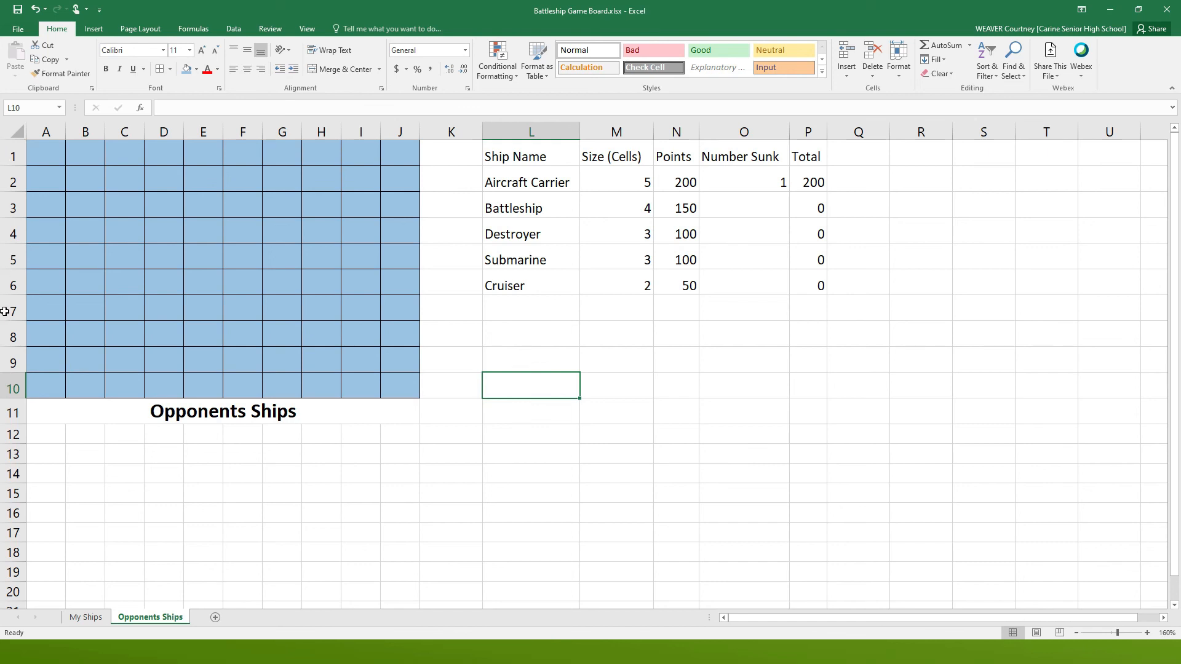
{"action": "left_click", "coordinate": [807, 310]}
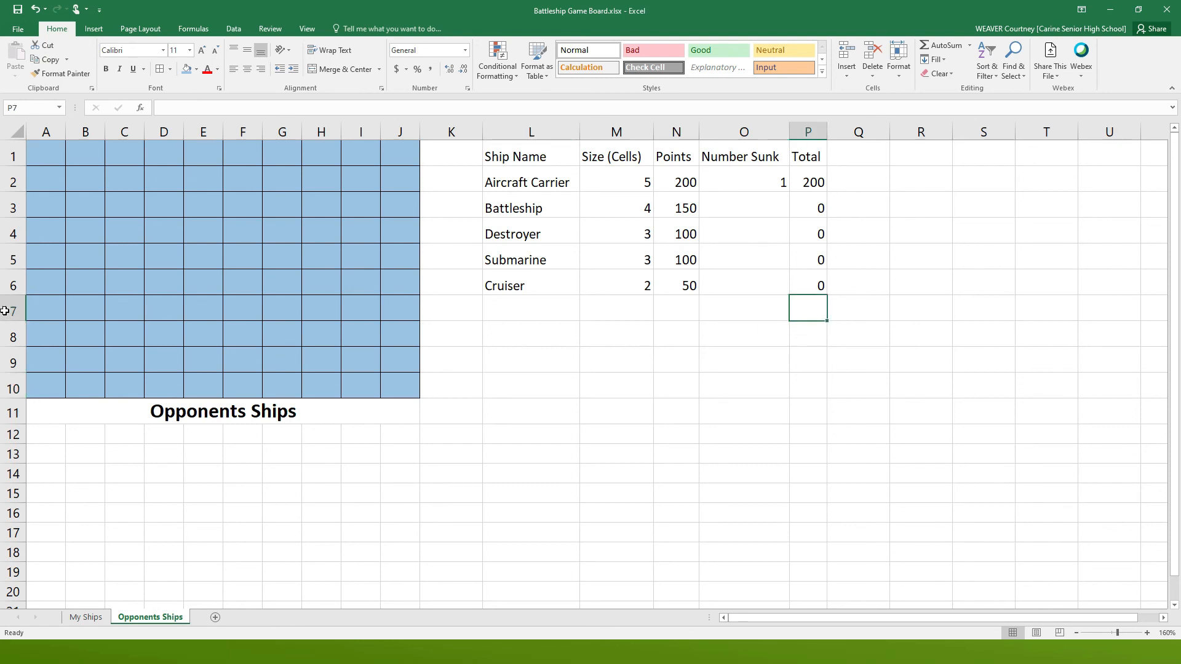
{"action": "key", "text": "Left"}
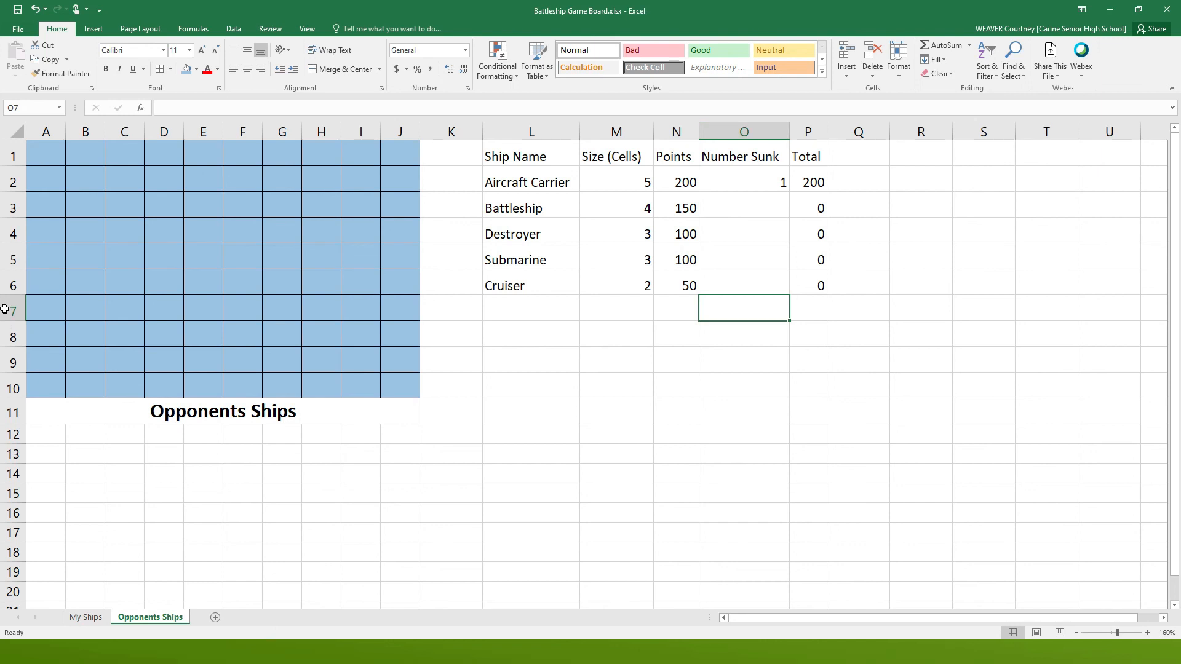
{"action": "type", "text": "="}
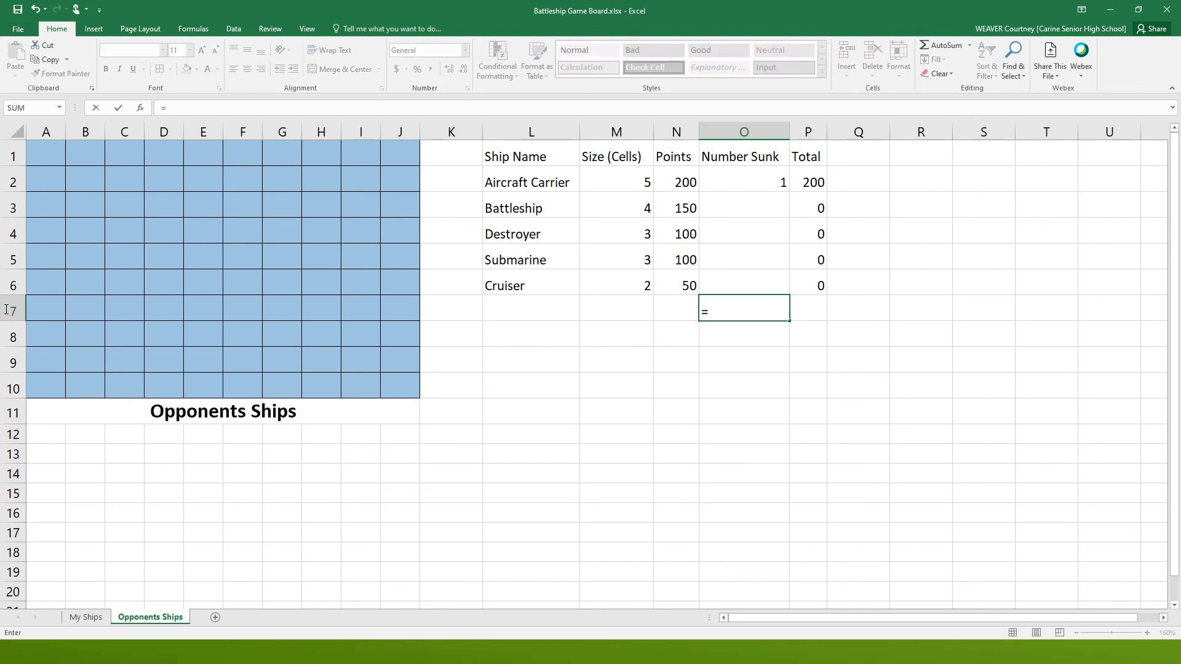
{"action": "type", "text": "sum("}
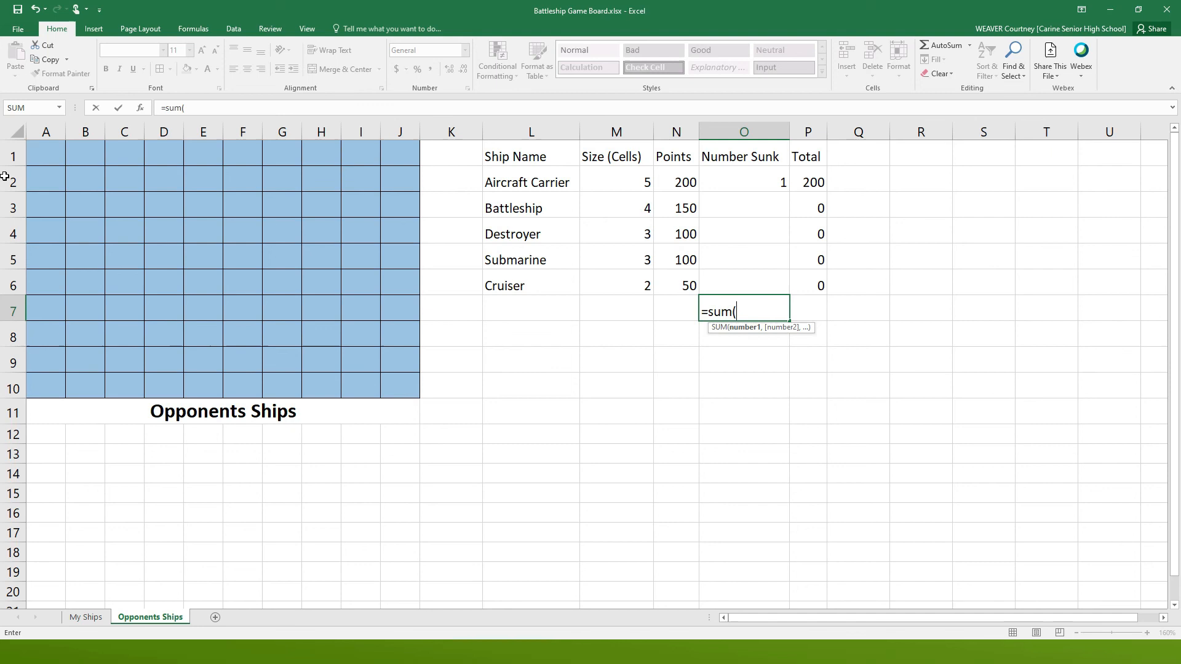
{"action": "key", "text": "Up"}
{"action": "key", "text": "Up"}
{"action": "key", "text": "Up"}
{"action": "key", "text": "Up"}
{"action": "key", "text": "Up"}
{"action": "key", "text": "shift+Down"}
{"action": "key", "text": "shift+Down"}
{"action": "key", "text": "shift+Down"}
{"action": "key", "text": "shift+Down"}
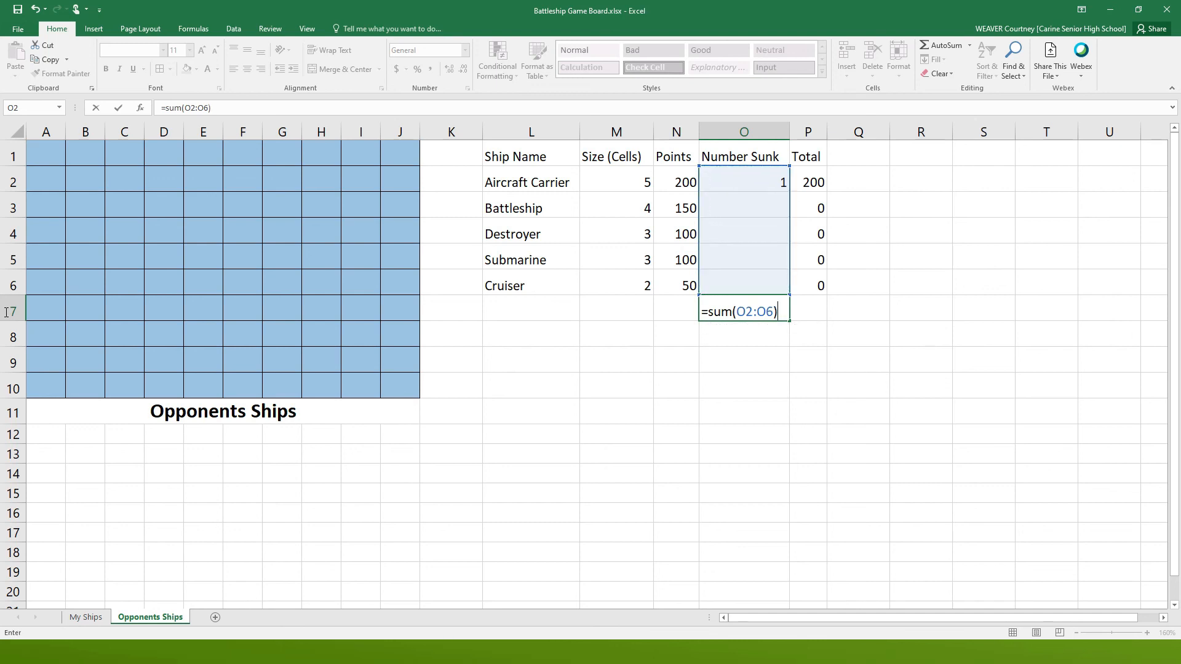
{"action": "key", "text": "Return"}
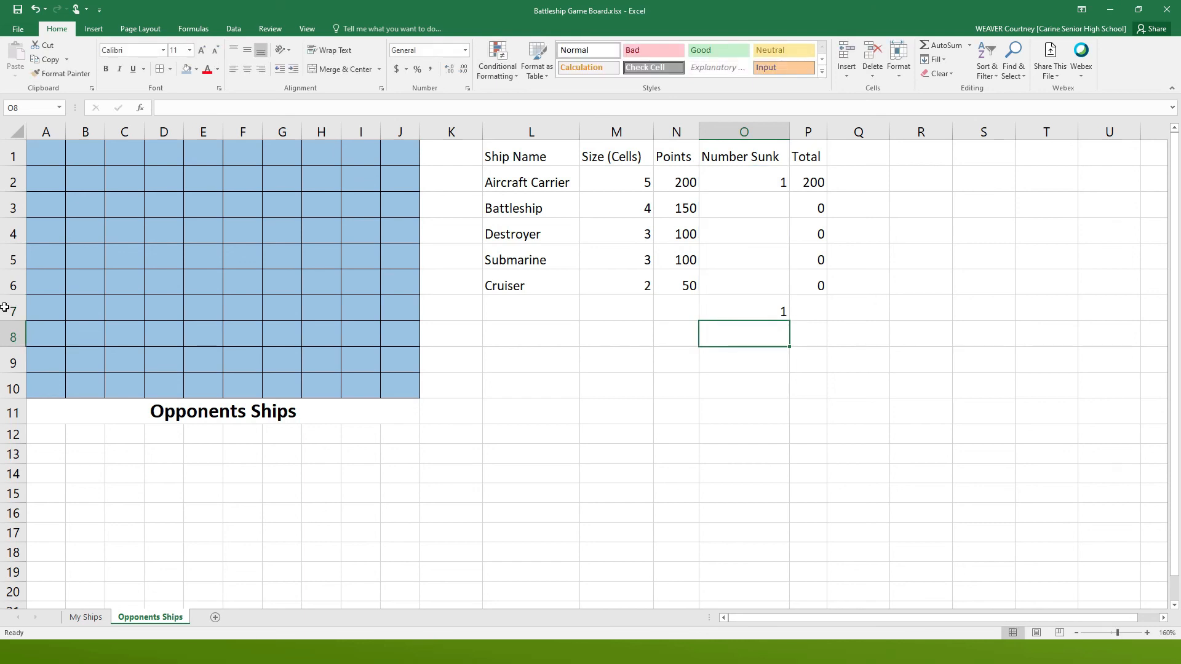
- Review the parts of the SUM formula in O7, including the function name, brackets and cell range
{"action": "key", "text": "Up"}
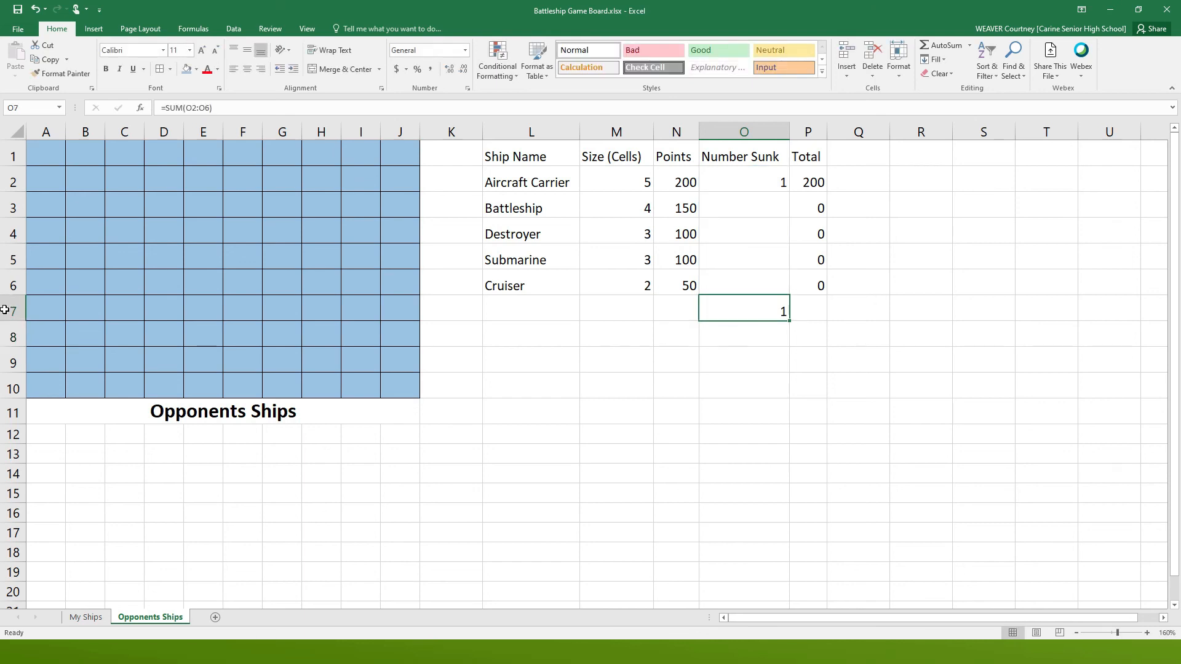
{"action": "key", "text": "F2"}
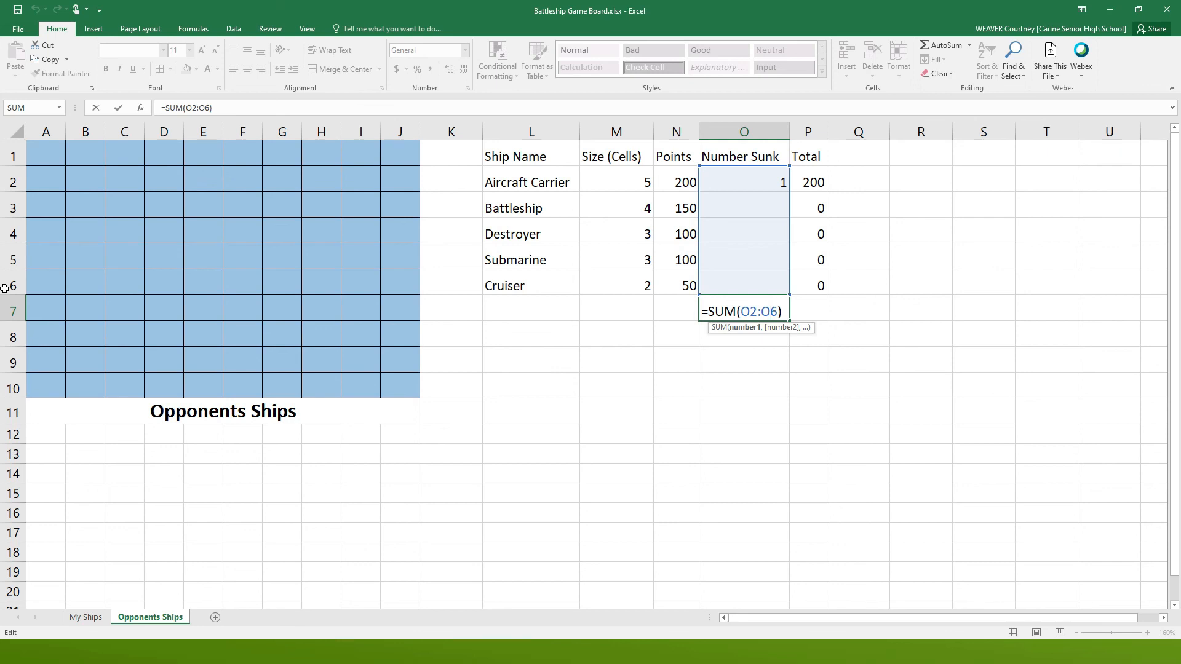
{"action": "key", "text": "Return"}
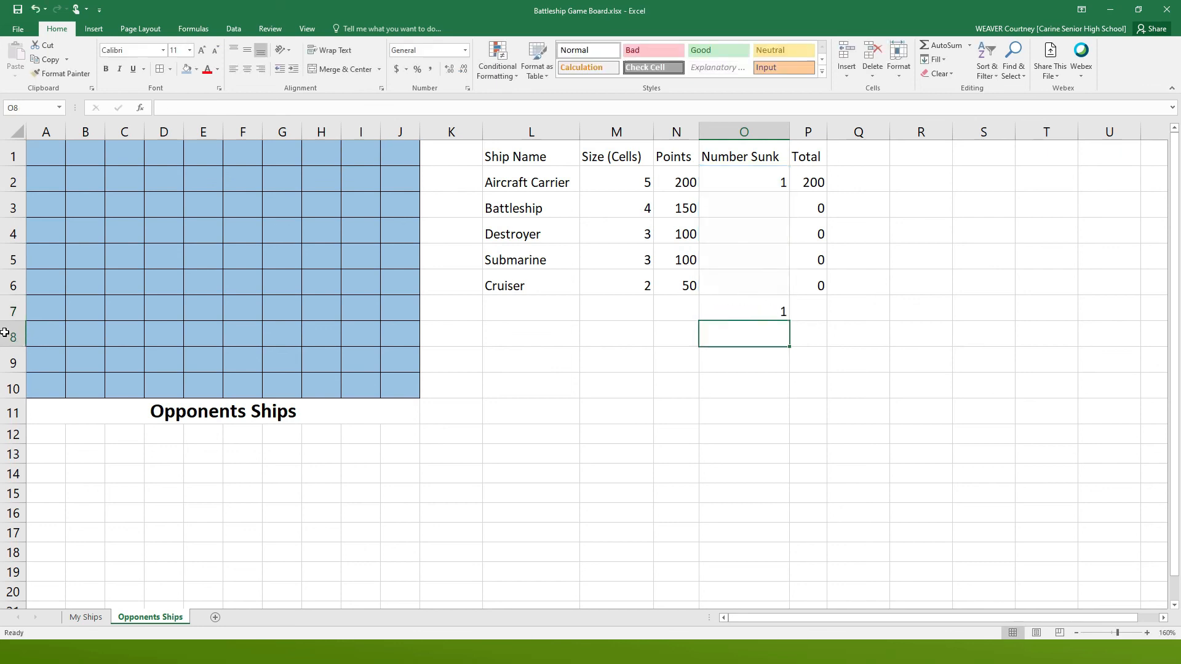
{"action": "key", "text": "Up"}
{"action": "key", "text": "F2"}
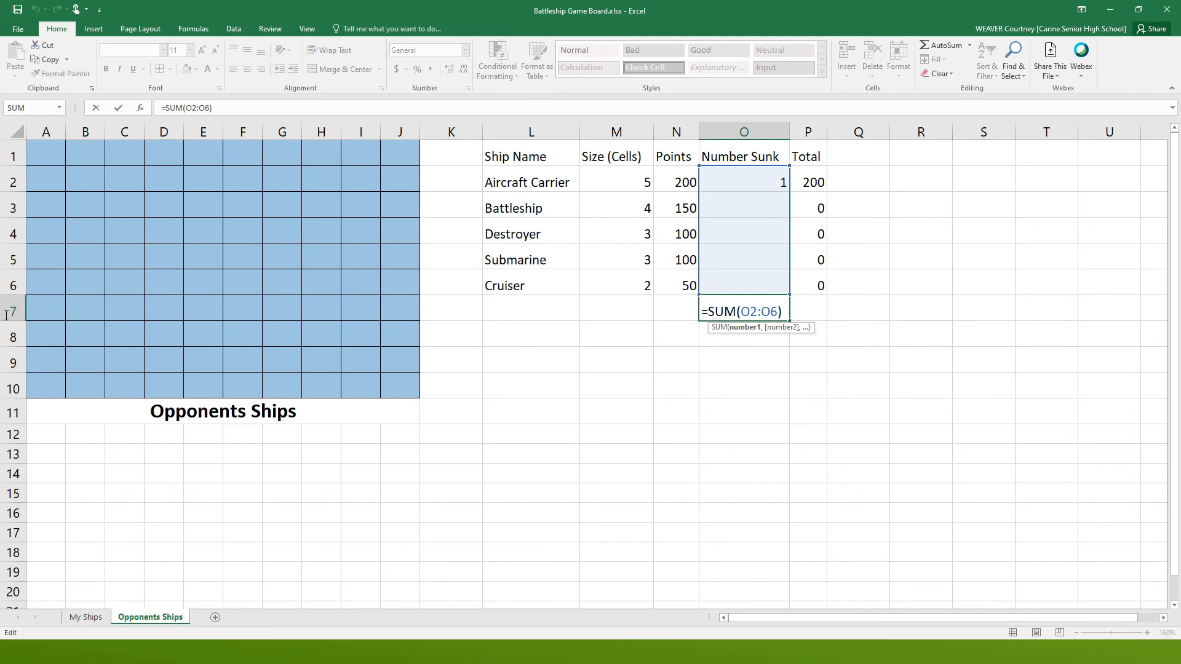
{"action": "key", "text": "shift+Right"}
{"action": "key", "text": "shift+Right"}
{"action": "key", "text": "Right"}
{"action": "key", "text": "Right"}
{"action": "key", "text": "Right"}
{"action": "key", "text": "shift+Left"}
{"action": "key", "text": "shift+Left"}
{"action": "key", "text": "Left"}
{"action": "key", "text": "shift+Right"}
{"action": "key", "text": "shift+Right"}
{"action": "key", "text": "shift+Left"}
{"action": "left_click", "coordinate": [808, 380]}
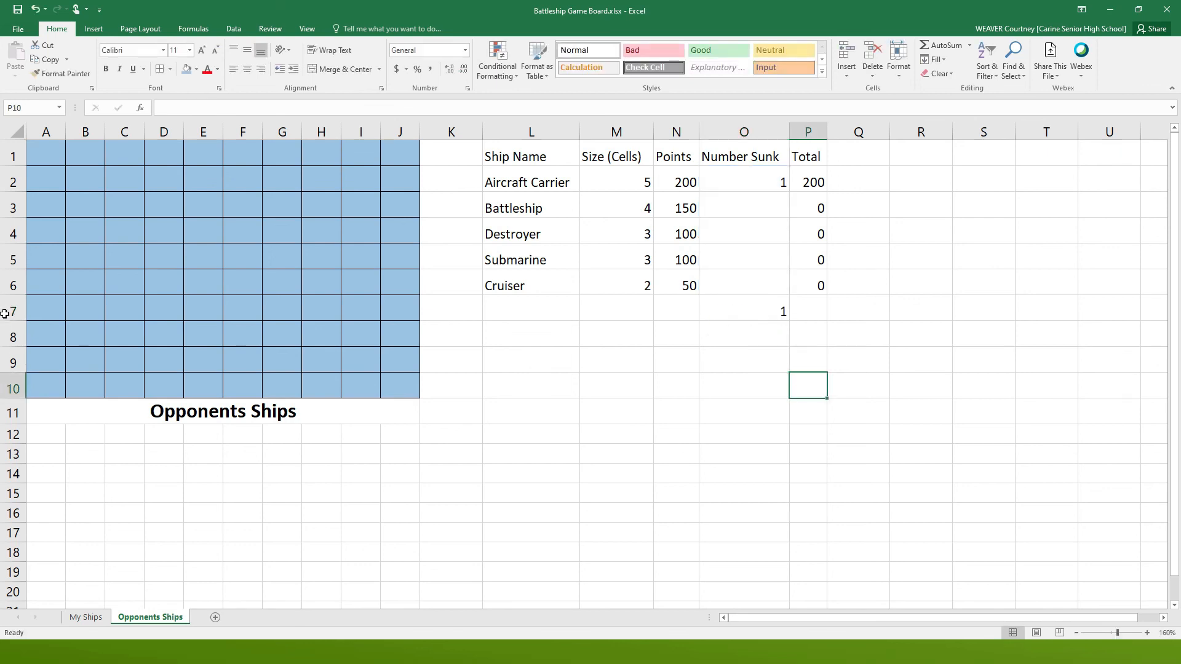
- Fill the SUM formula from O7 across to P7 to add up the Total column
{"action": "left_click", "coordinate": [744, 313]}
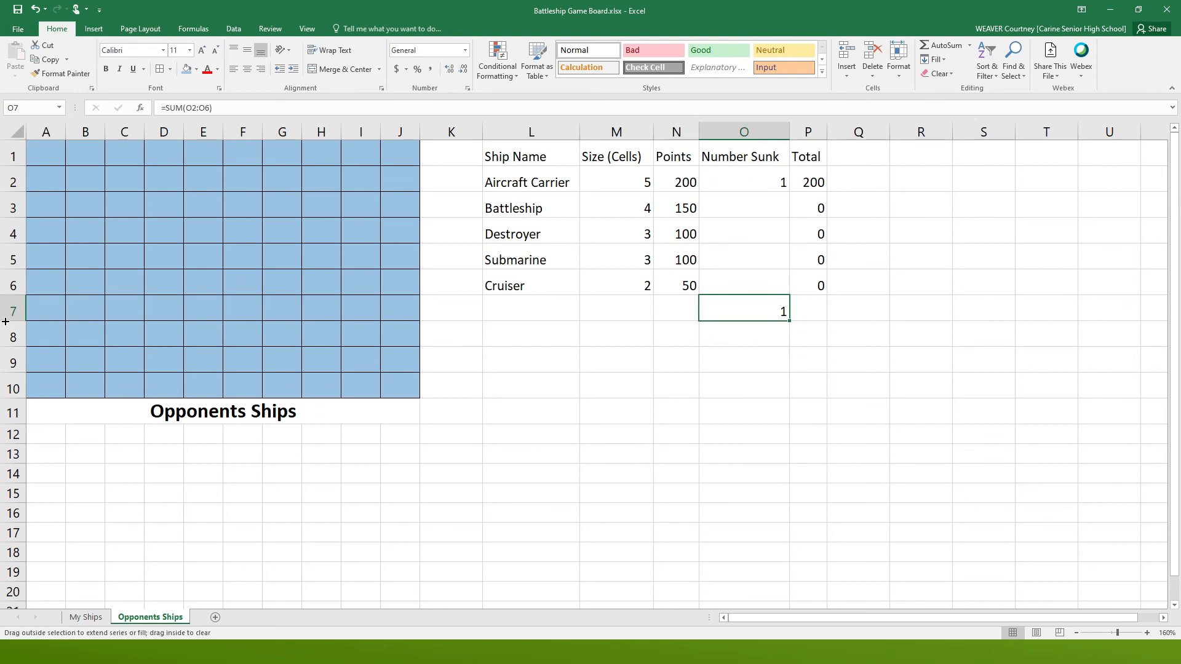
{"action": "mouse_move", "coordinate": [789, 321]}
{"action": "left_mouse_down"}
{"action": "mouse_move", "coordinate": [809, 317]}
{"action": "mouse_move", "coordinate": [789, 320]}
{"action": "left_mouse_up"}
{"action": "left_click_drag", "start_coordinate": [789, 321], "coordinate": [809, 317]}
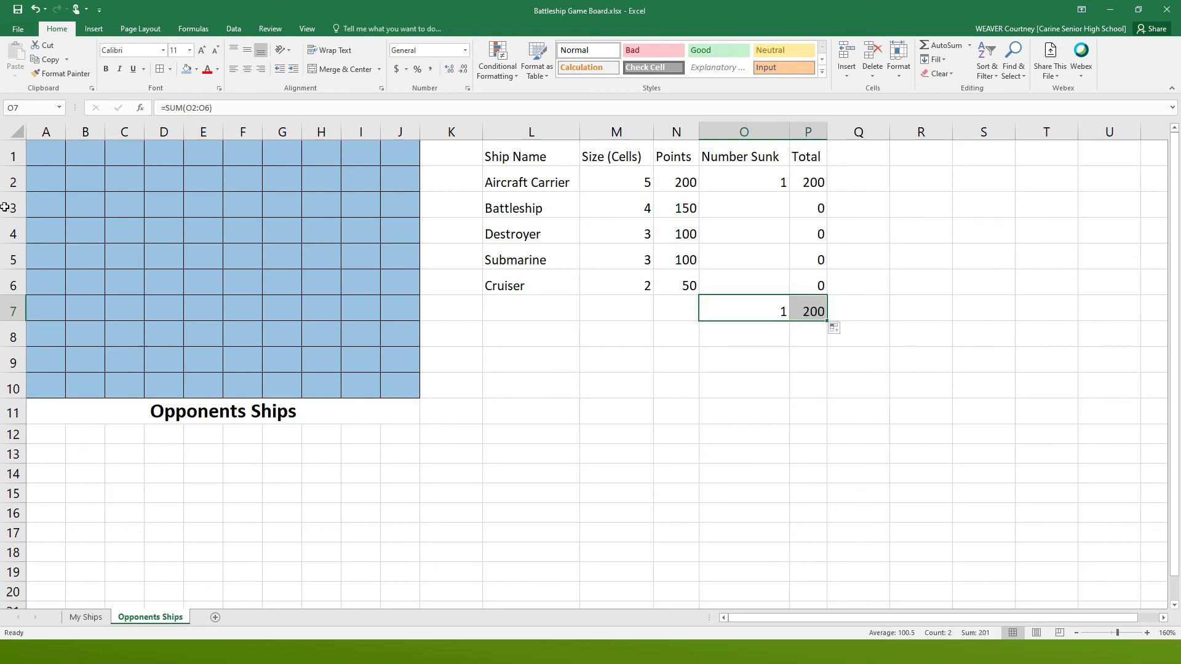
- Enter 1 as the Number Sunk for the Battleship, Destroyer and Cruiser in O3, O4 and O6
{"action": "key", "text": "Up"}
{"action": "key", "text": "Up"}
{"action": "key", "text": "Up"}
{"action": "key", "text": "Up"}
{"action": "type", "text": "1"}
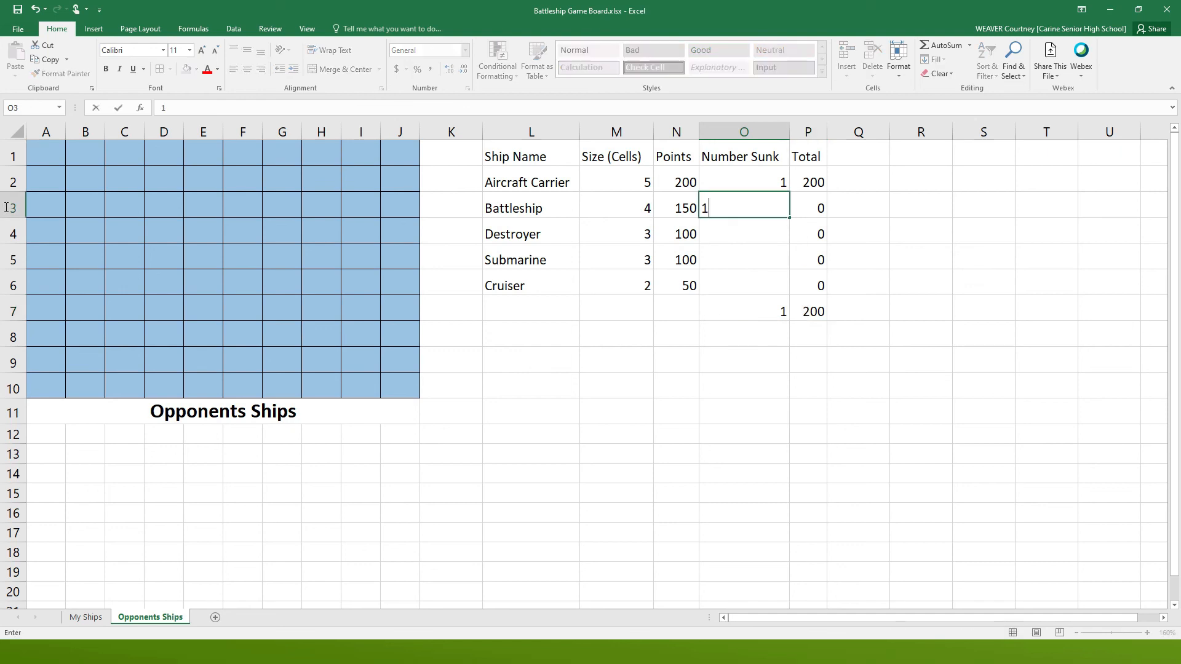
{"action": "key", "text": "Return"}
{"action": "type", "text": "1"}
{"action": "key", "text": "Return"}
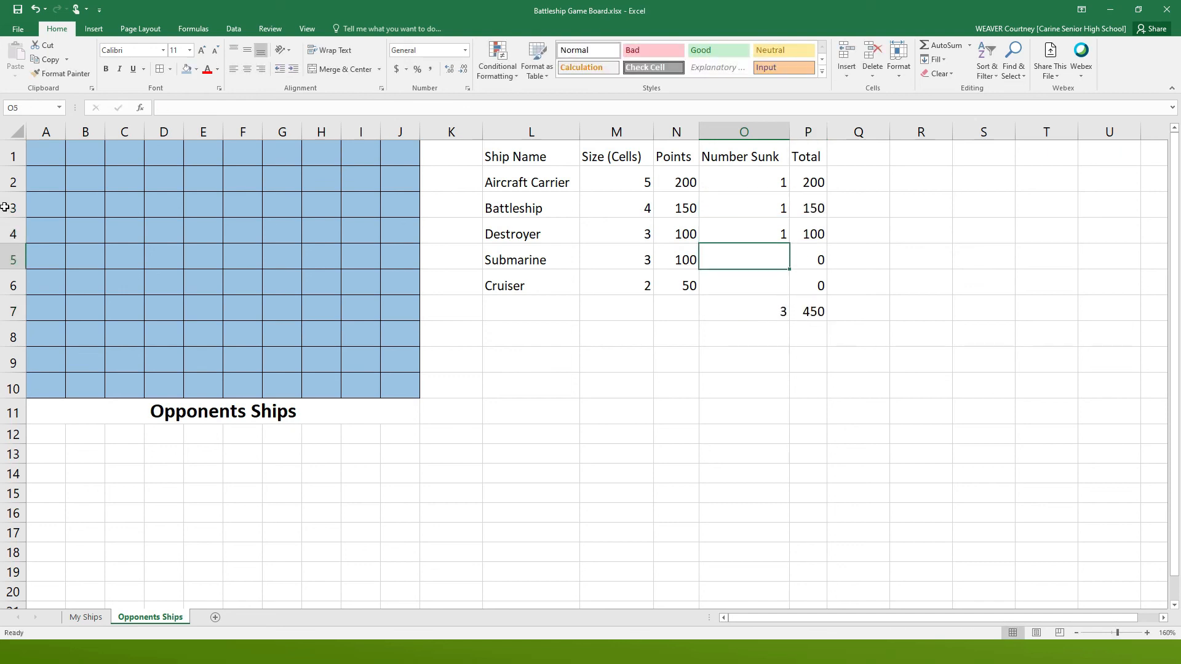
{"action": "key", "text": "Down"}
{"action": "type", "text": "1"}
{"action": "key", "text": "ctrl+Return"}
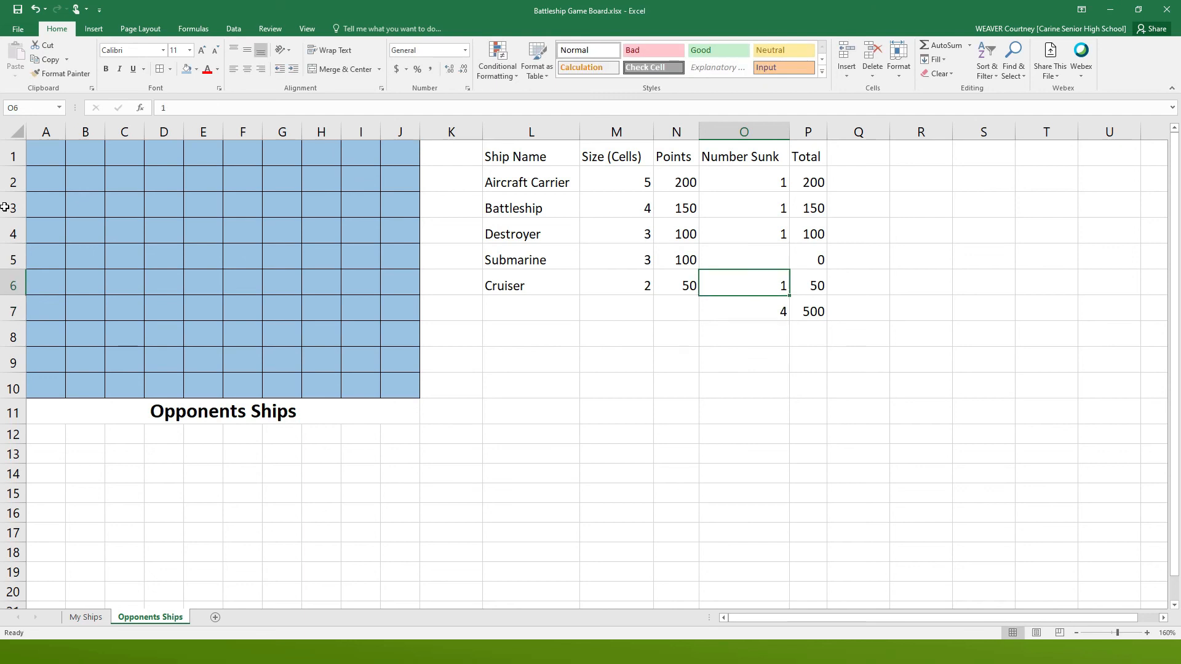
- Clear the Number Sunk entries for the Aircraft Carrier, Battleship, Destroyer and Cruiser in O2:O6
{"action": "key", "text": "Up"}
{"action": "key", "text": "Up"}
{"action": "key", "text": "Up"}
{"action": "key", "text": "Up"}
{"action": "key", "text": "Delete"}
{"action": "key", "text": "Down"}
{"action": "key", "text": "Delete"}
{"action": "key", "text": "Down"}
{"action": "key", "text": "Delete"}
{"action": "key", "text": "Down"}
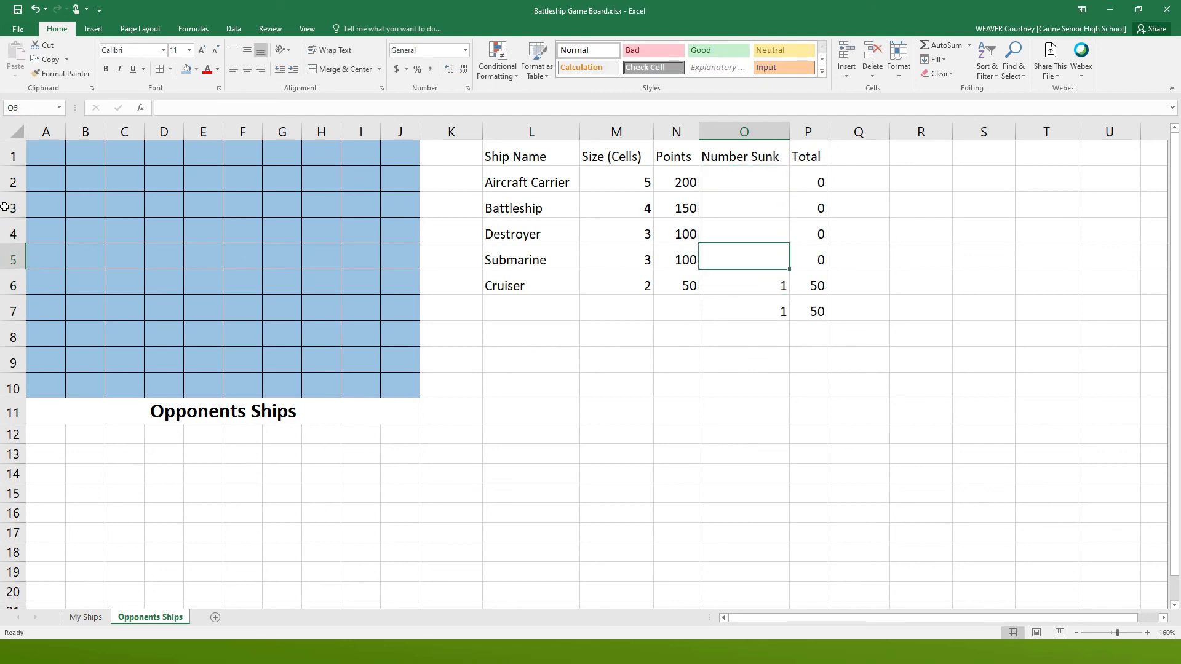
{"action": "key", "text": "Down"}
{"action": "key", "text": "Delete"}
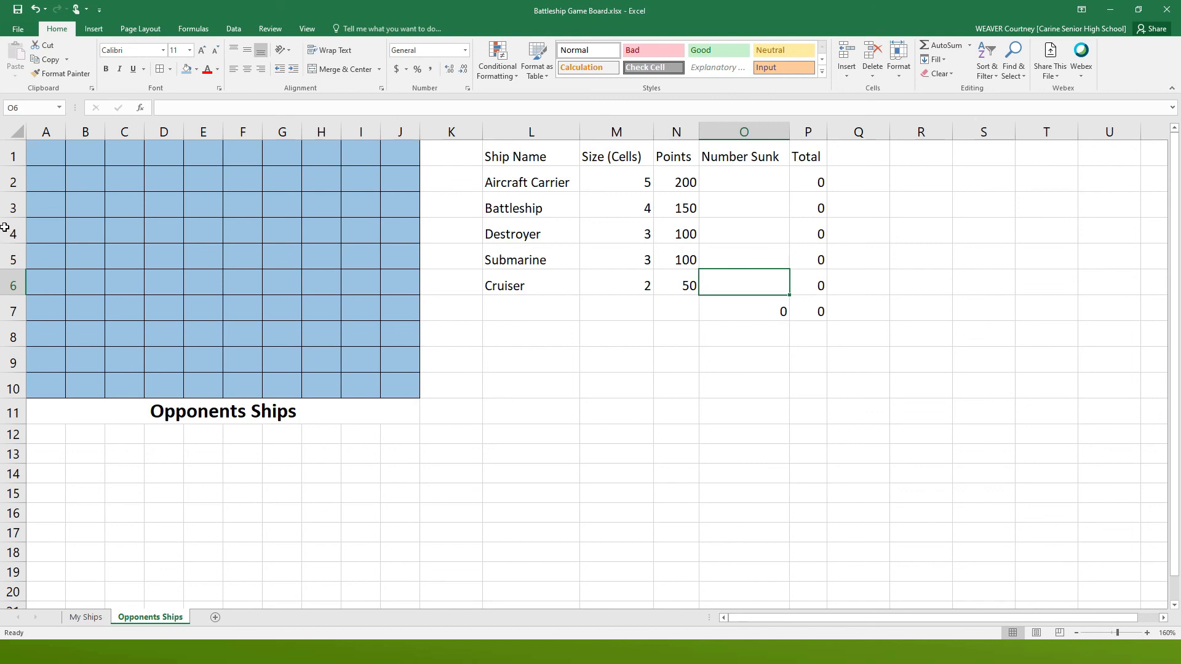
- Format the scoring range L1:P7 as a table with headers, using a blue banded Medium style
{"action": "mouse_move", "coordinate": [532, 155]}
{"action": "left_mouse_down"}
{"action": "mouse_move", "coordinate": [621, 182]}
{"action": "mouse_move", "coordinate": [754, 184]}
{"action": "mouse_move", "coordinate": [754, 210]}
{"action": "mouse_move", "coordinate": [809, 240]}
{"action": "mouse_move", "coordinate": [809, 314]}
{"action": "left_mouse_up"}
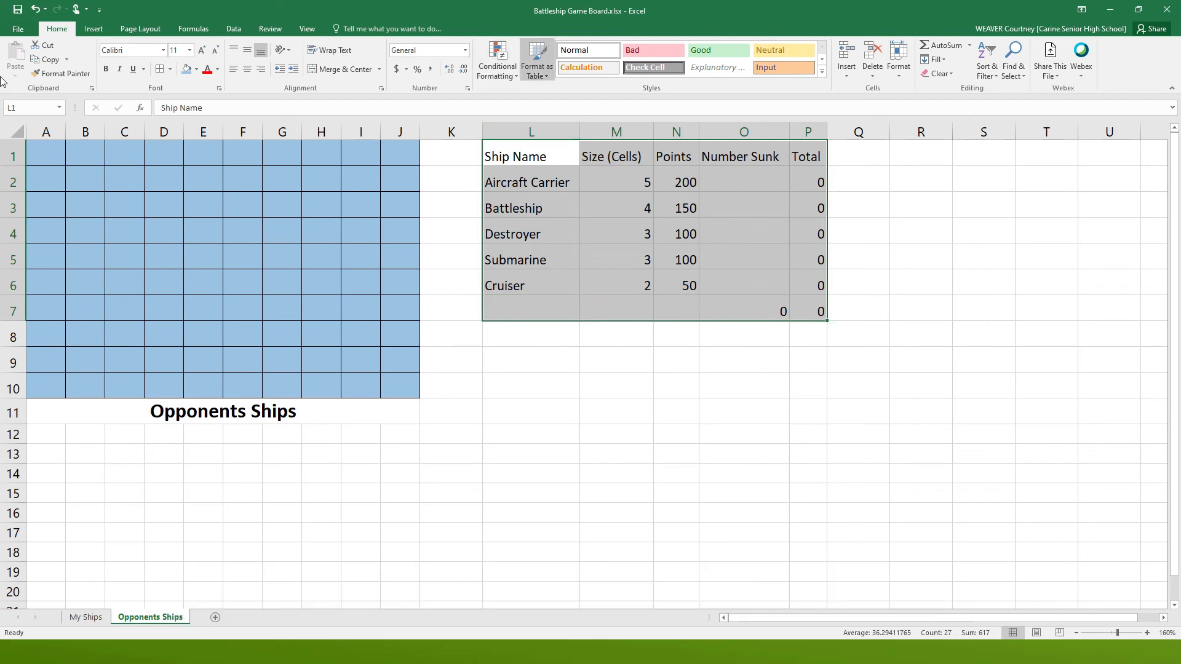
{"action": "left_click", "coordinate": [537, 69]}
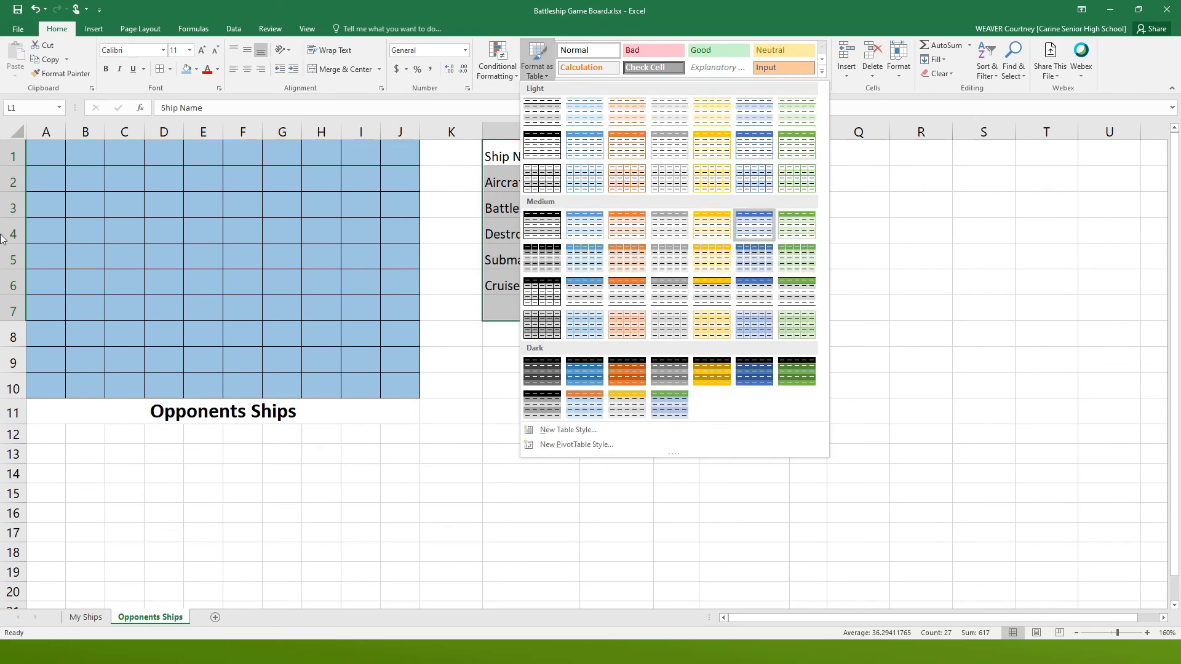
{"action": "key", "text": "Return"}
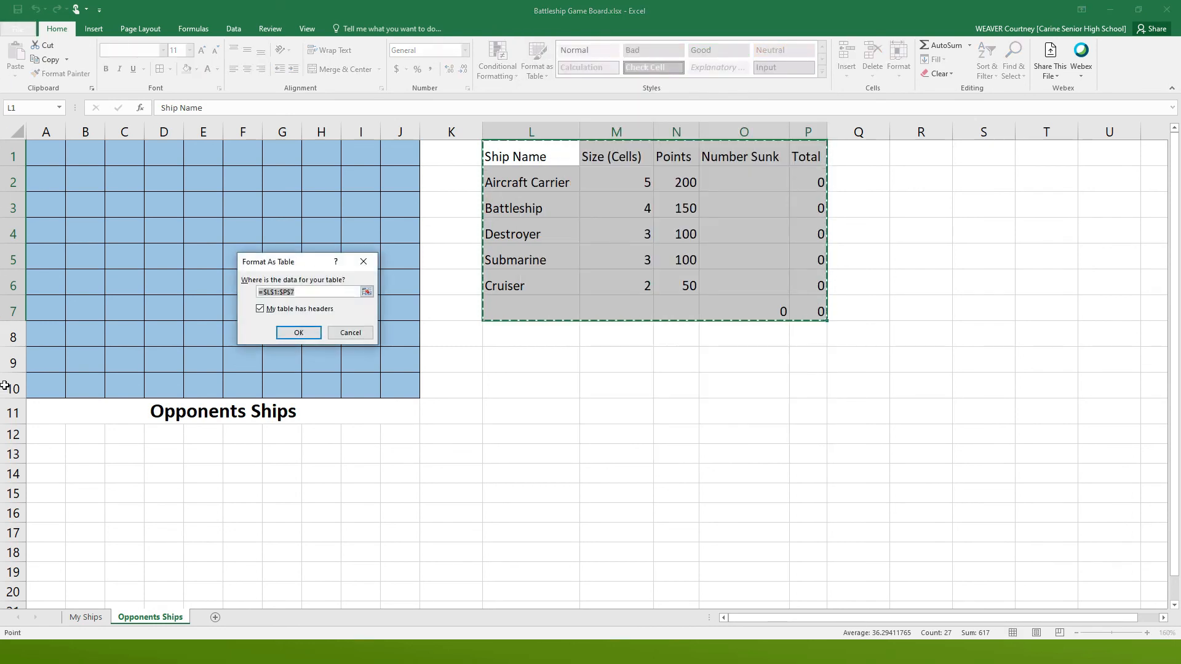
{"action": "key", "text": "Return"}
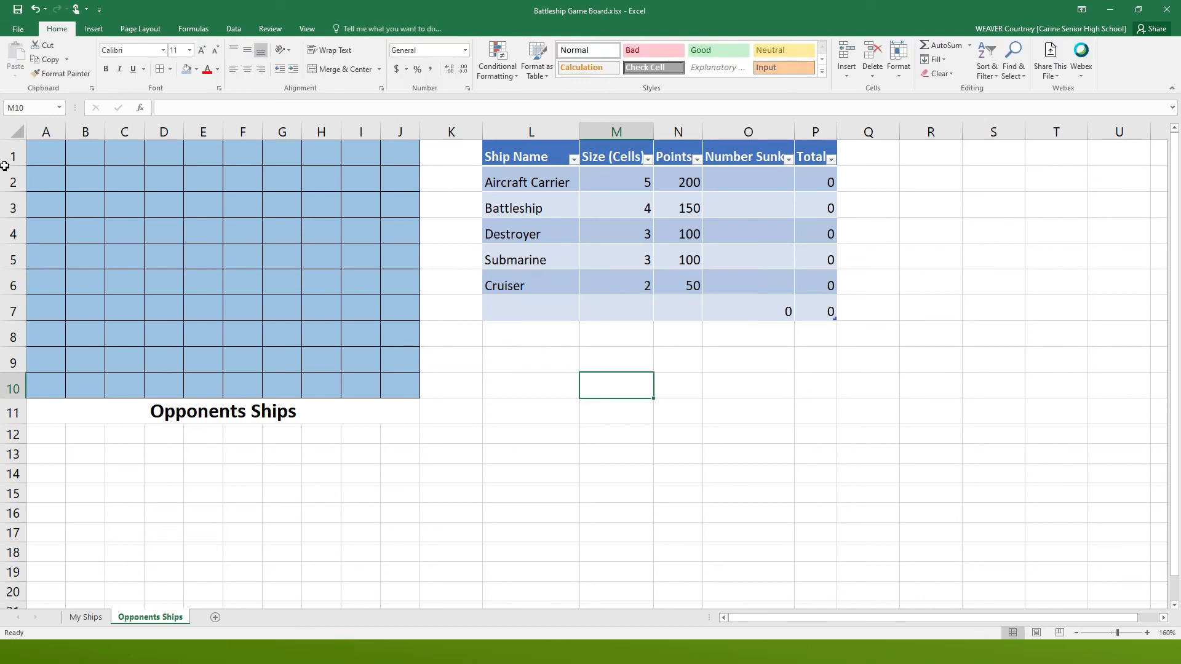
- Try sample marks H in F5 and M in F6 of the Opponents Ships grid, and clear both cells
{"action": "left_click_drag", "start_coordinate": [5, 154], "coordinate": [5, 365]}
{"action": "left_click", "coordinate": [451, 339]}
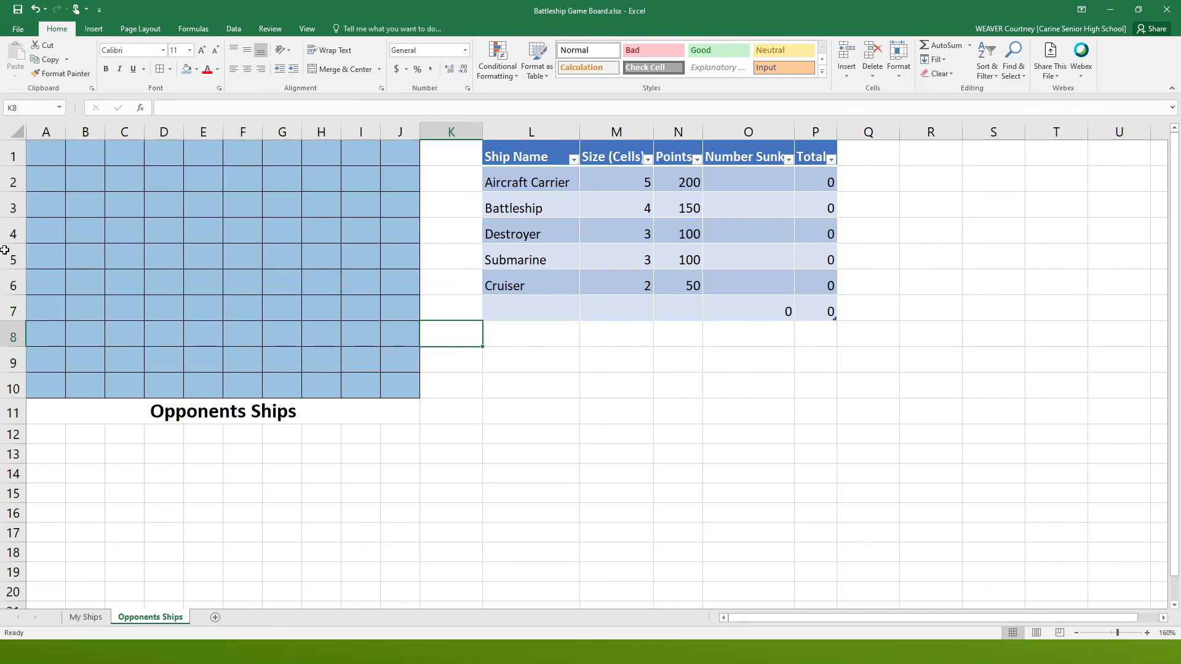
{"action": "left_click", "coordinate": [243, 252]}
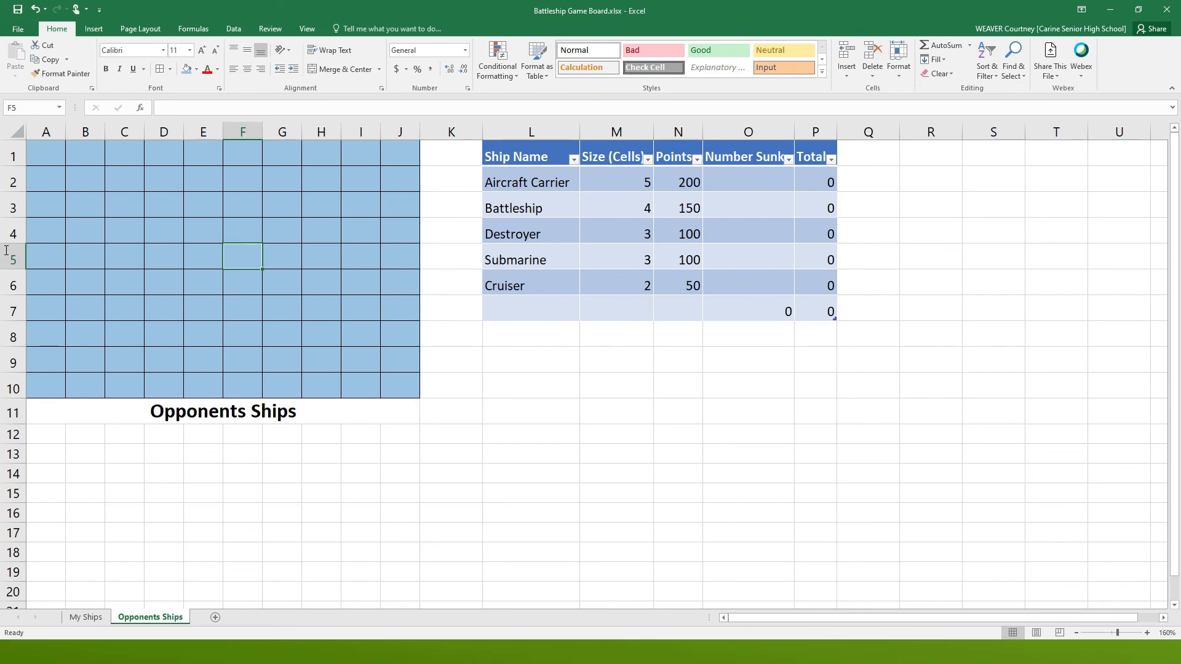
{"action": "type", "text": "H"}
{"action": "key", "text": "Return"}
{"action": "type", "text": "M"}
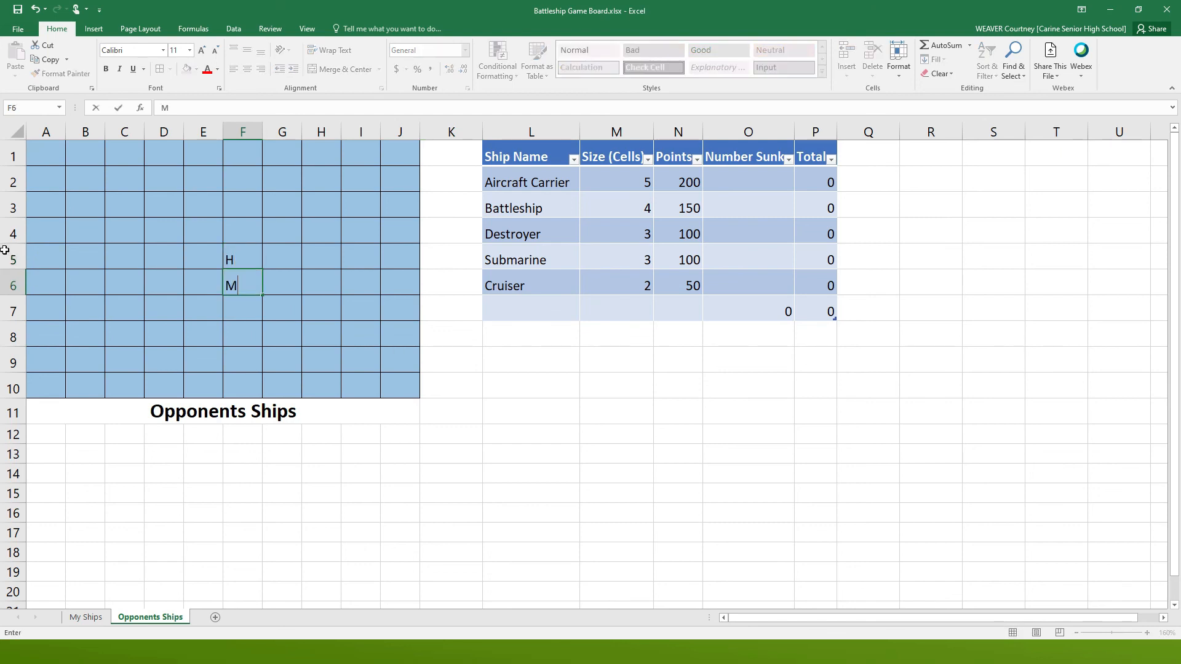
{"action": "left_click", "coordinate": [243, 357]}
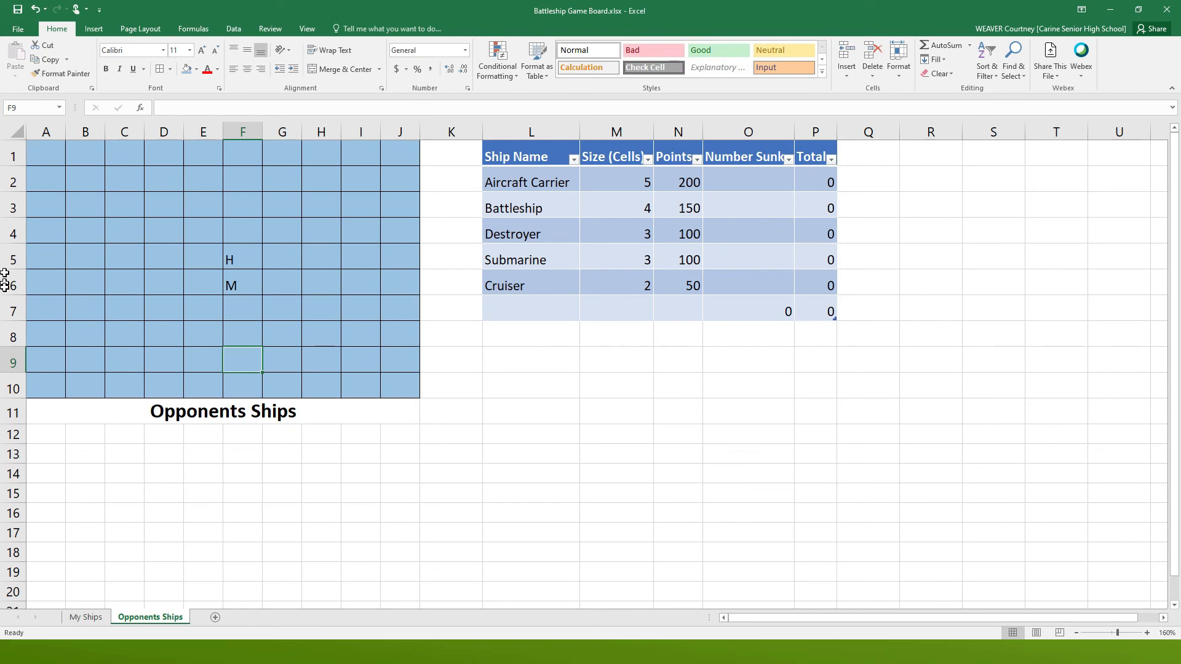
{"action": "left_click_drag", "start_coordinate": [243, 264], "coordinate": [243, 279]}
{"action": "key", "text": "Delete"}
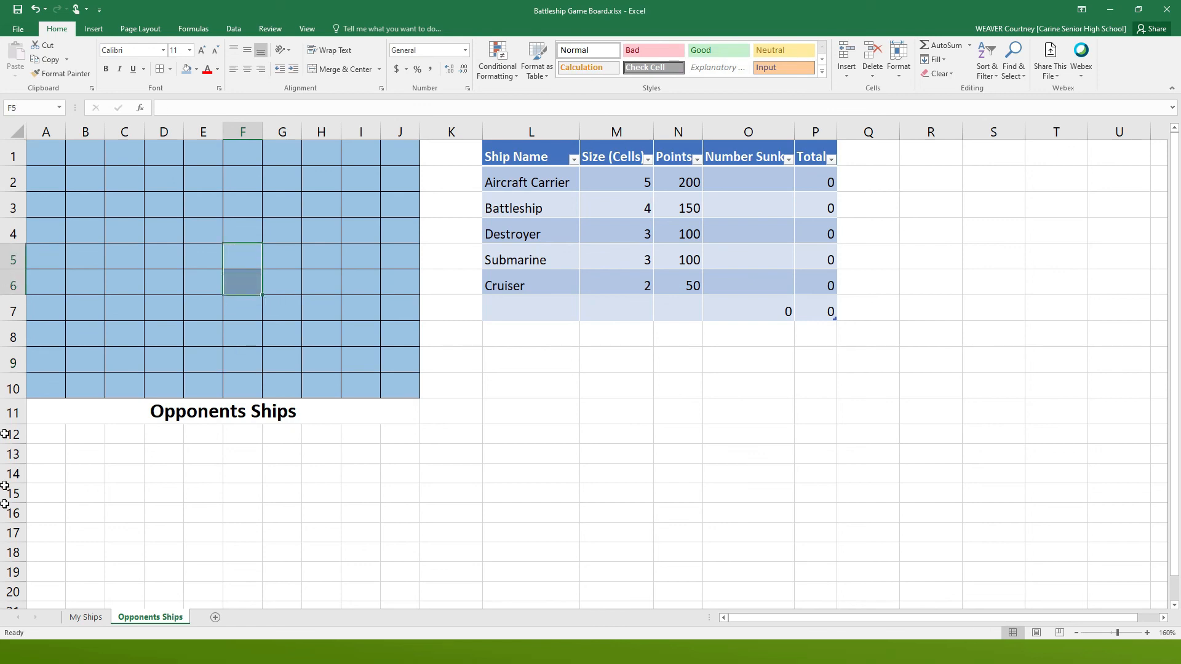
- Add an Equal To conditional formatting rule to A1:J10 that gives H cells Light Red Fill with Dark Red Text
{"action": "key", "text": "ctrl+Home"}
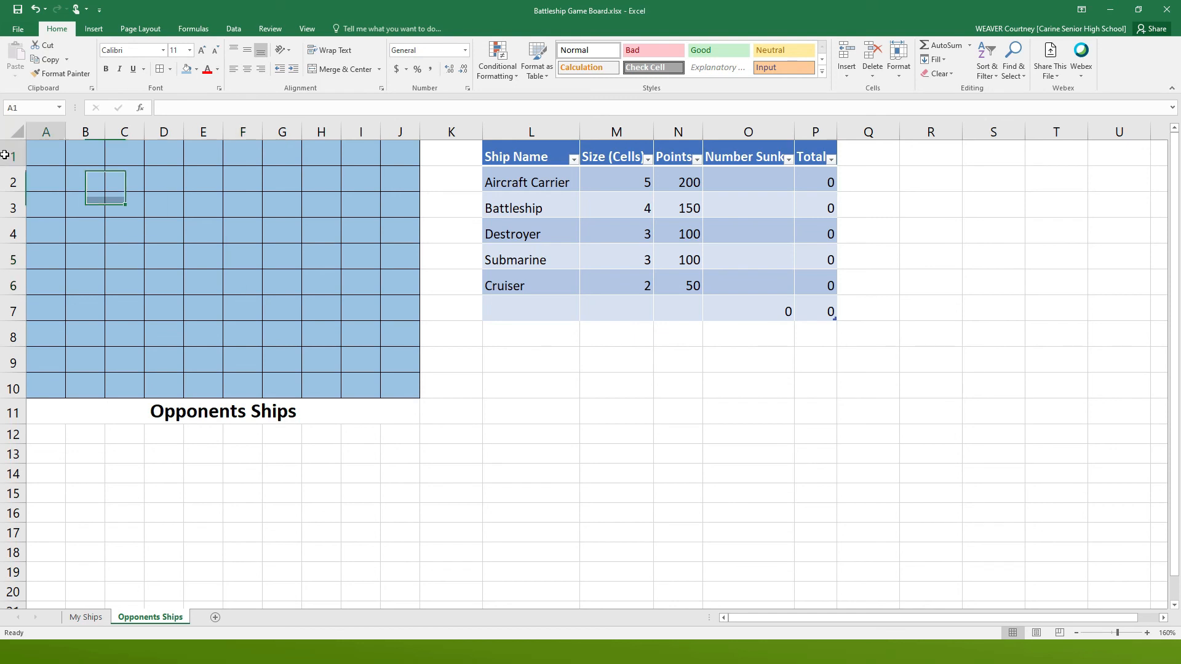
{"action": "left_click_drag", "start_coordinate": [5, 156], "coordinate": [5, 380]}
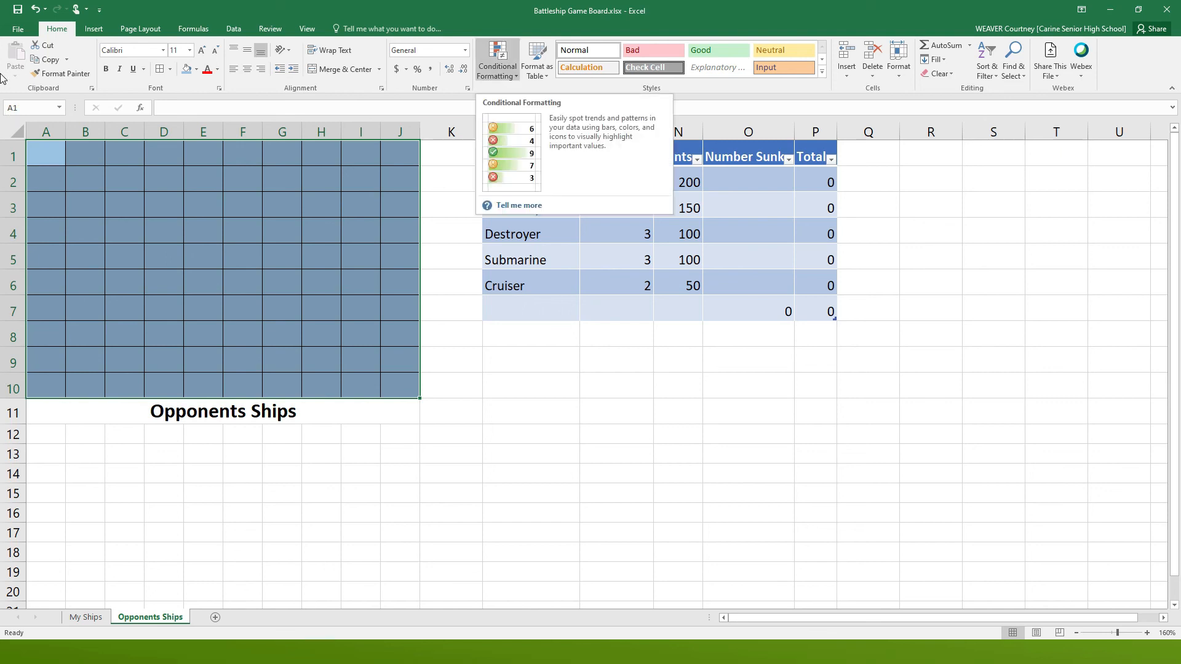
{"action": "left_click", "coordinate": [497, 72]}
{"action": "mouse_move", "coordinate": [535, 96]}
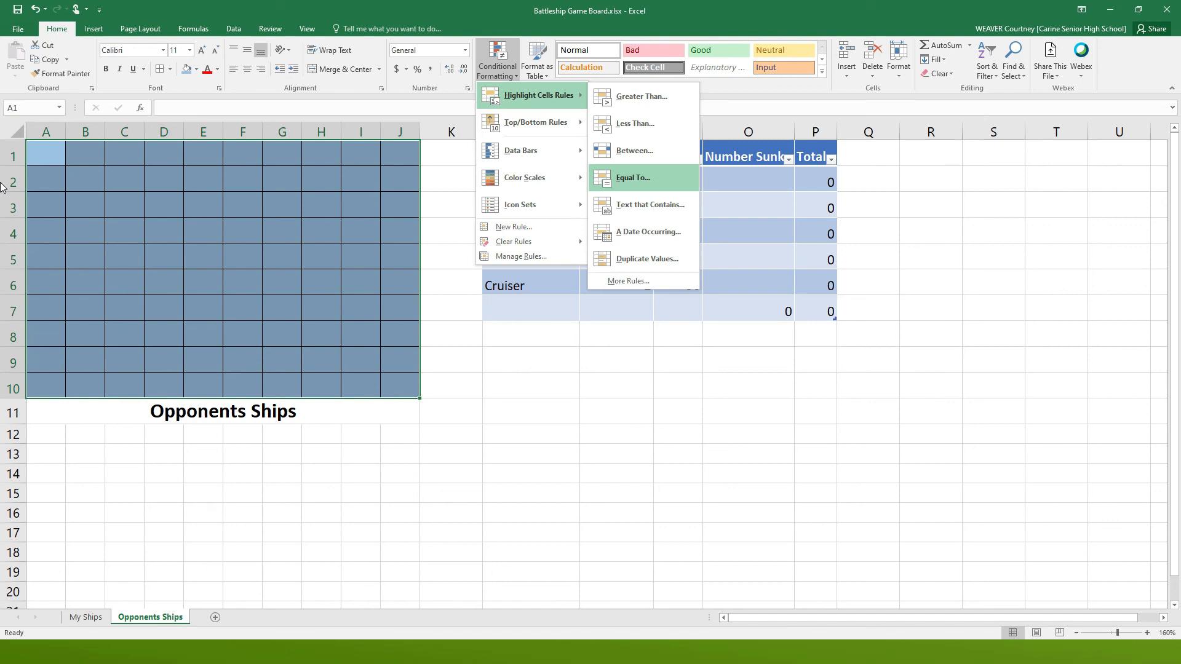
{"action": "left_click", "coordinate": [633, 178]}
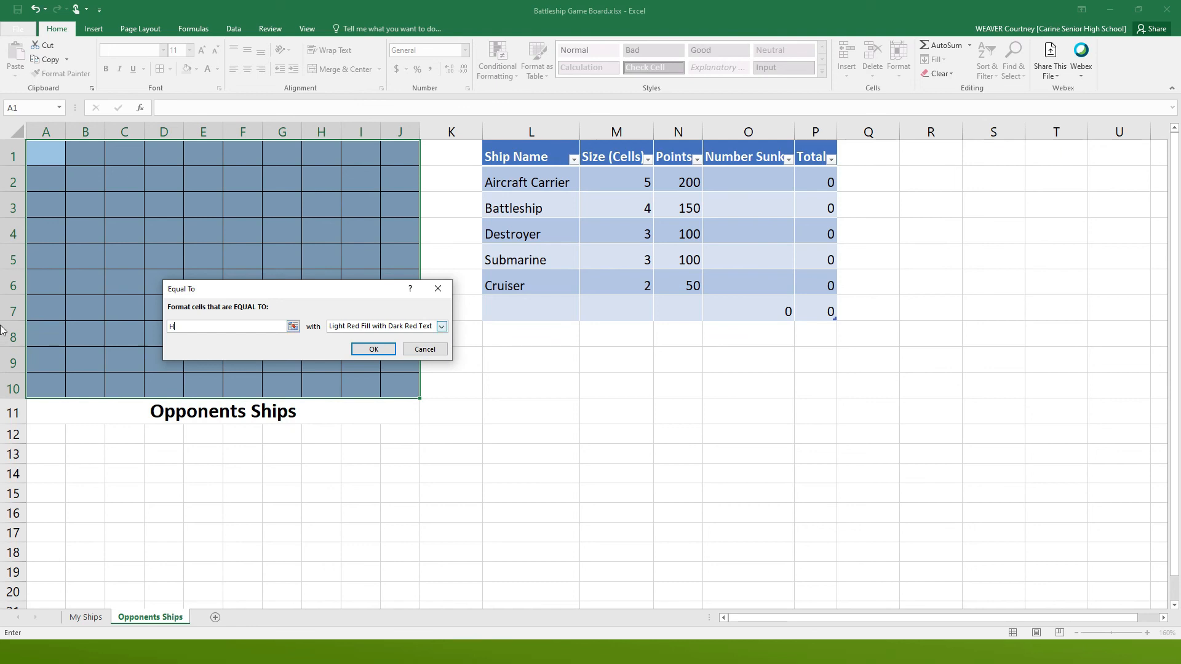
{"action": "key", "text": "Return"}
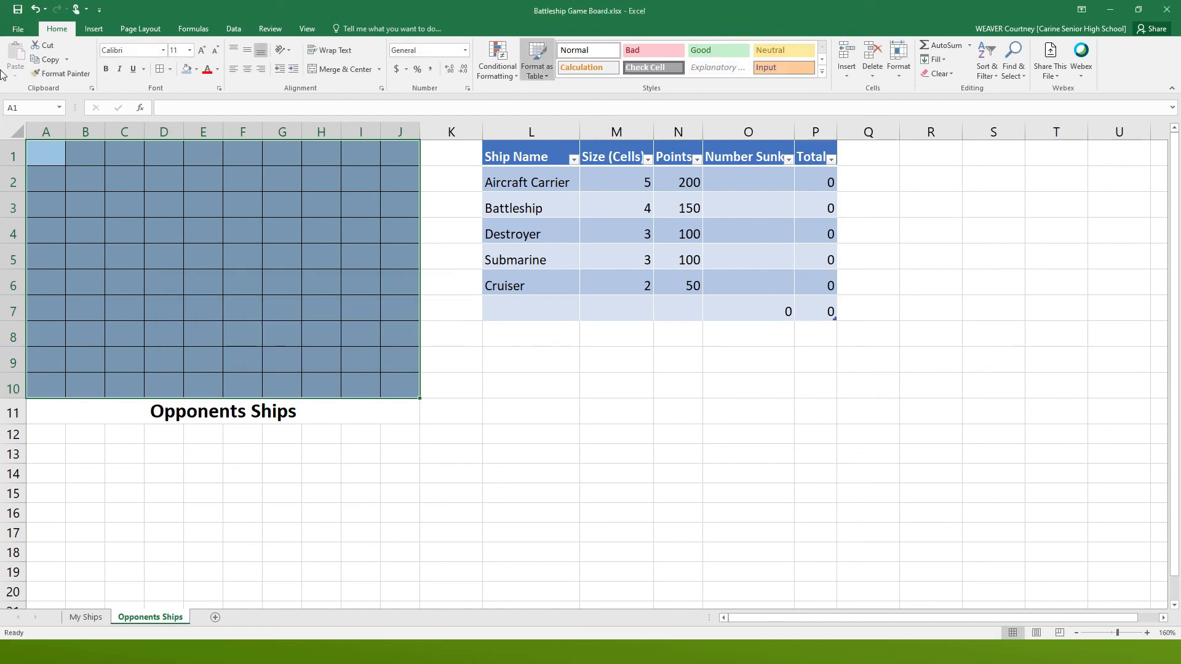
- Add a second Equal To rule to A1:J10 that gives M cells Yellow Fill with Dark Yellow Text
{"action": "left_click", "coordinate": [497, 69]}
{"action": "mouse_move", "coordinate": [533, 102]}
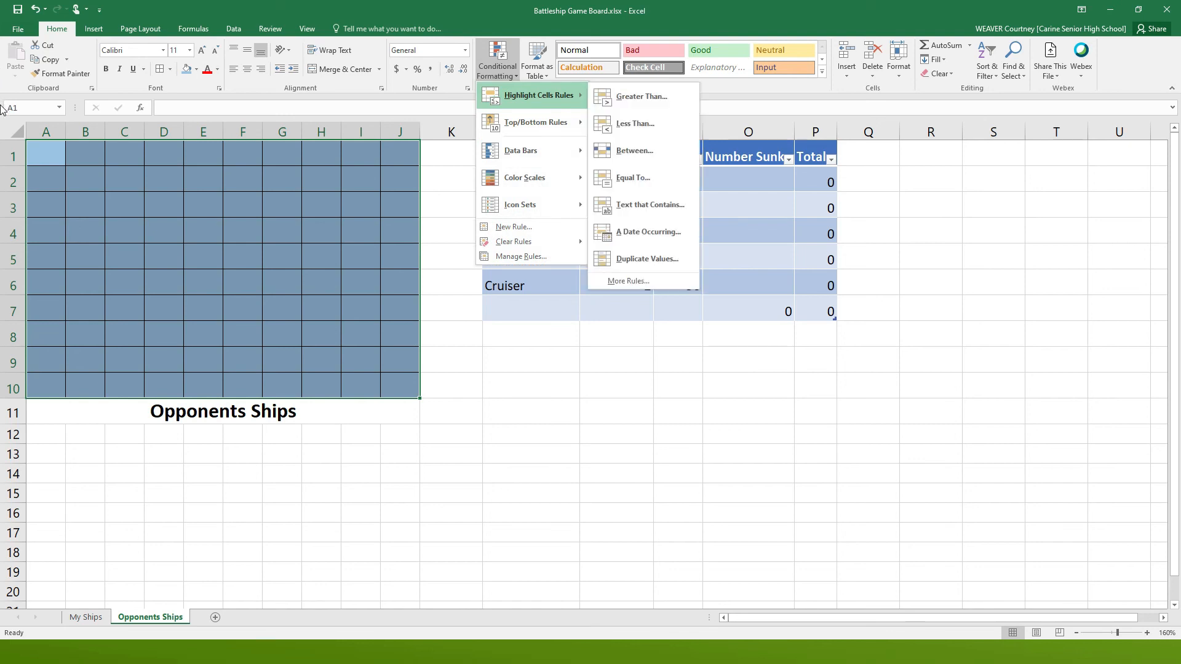
{"action": "left_click", "coordinate": [633, 177]}
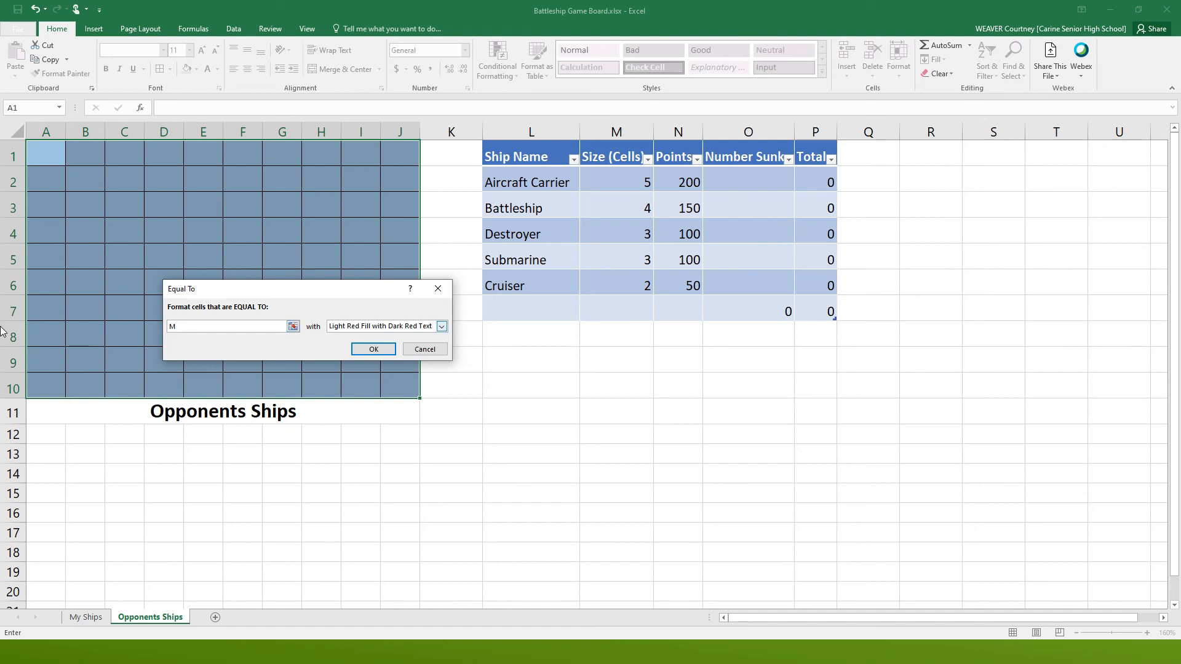
{"action": "left_click", "coordinate": [442, 326]}
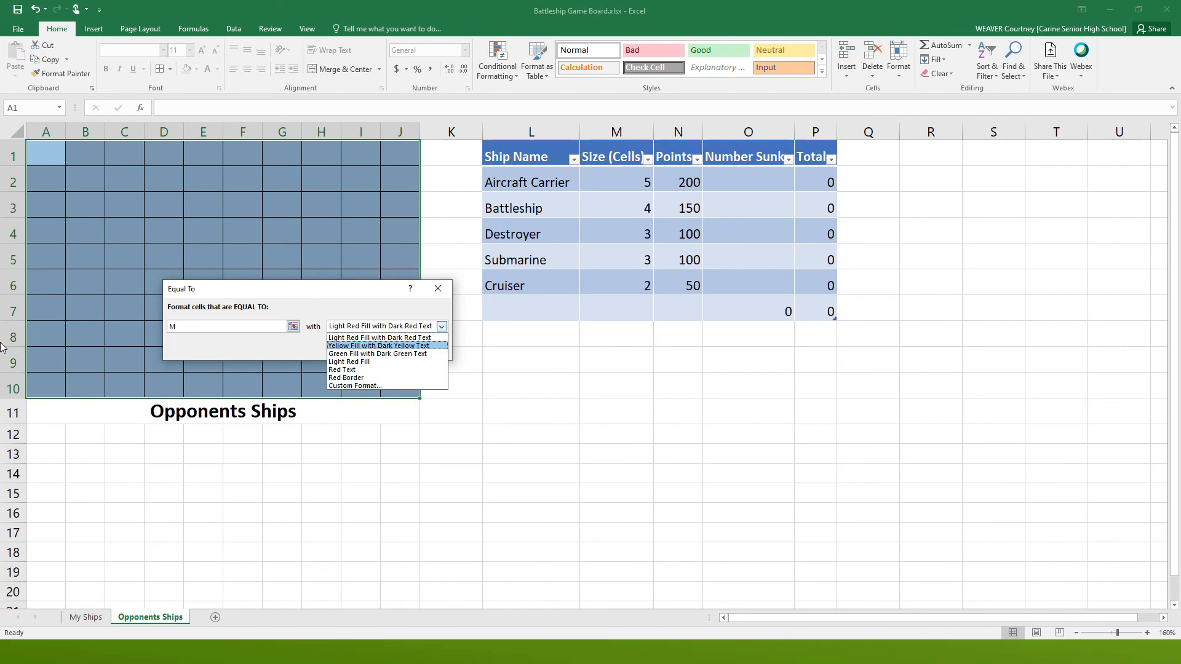
{"action": "key", "text": "Return"}
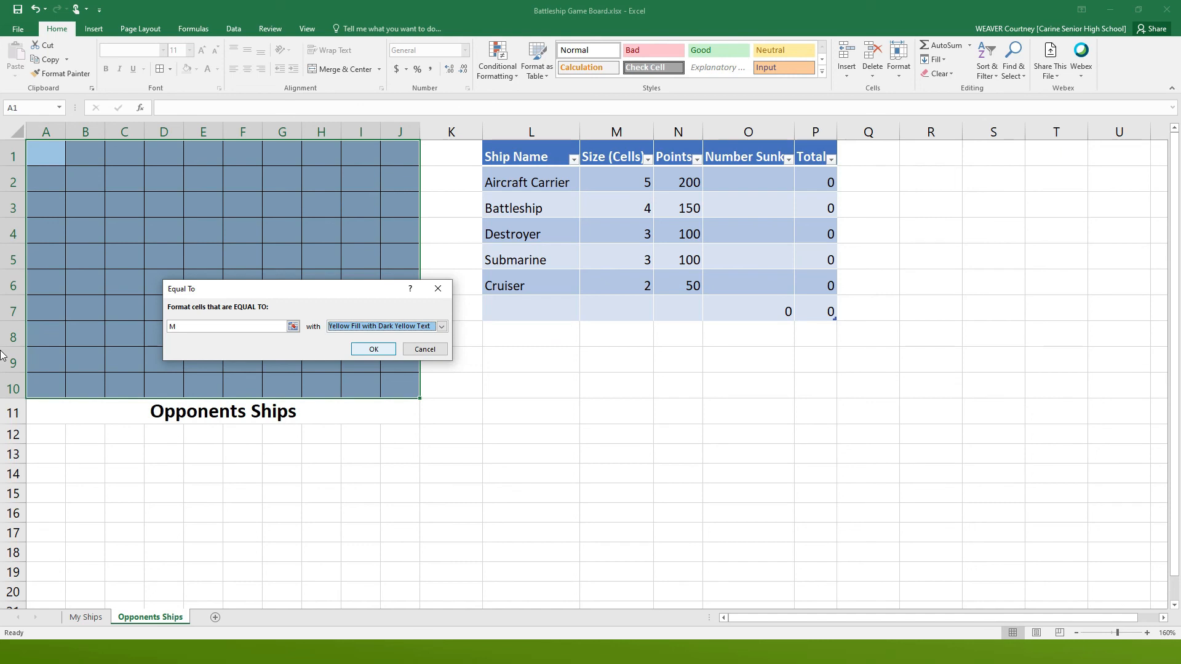
{"action": "key", "text": "Return"}
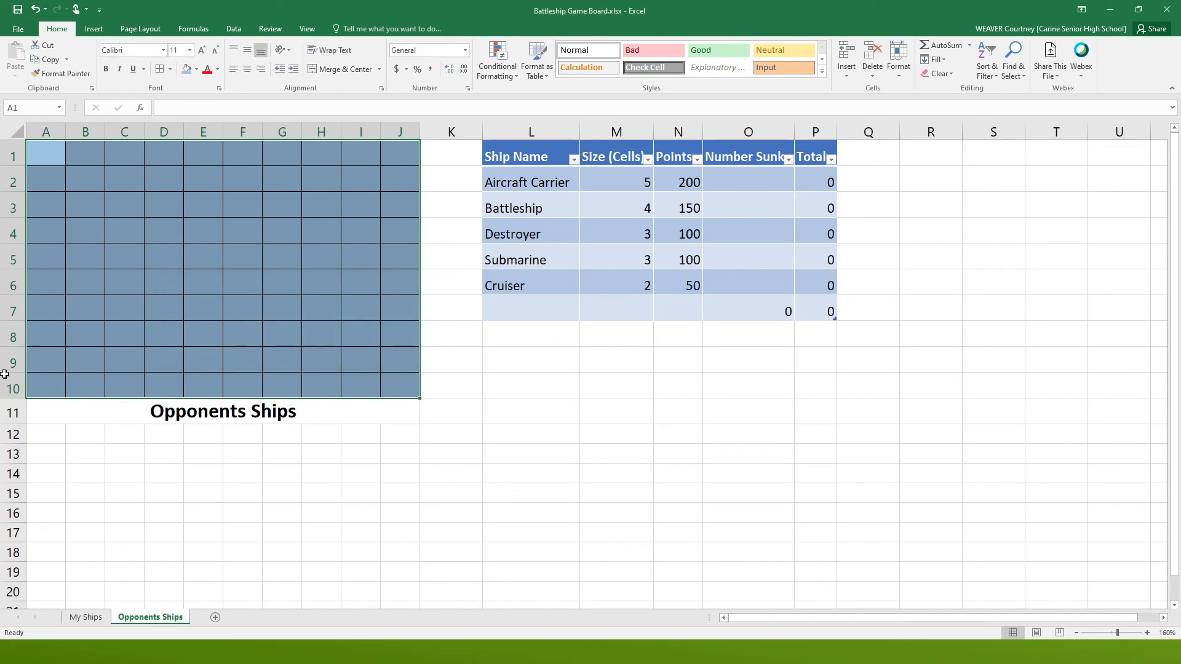
- Test the conditional formatting by entering H in D4 and M in D5 of the Opponents Ships grid
{"action": "left_click", "coordinate": [531, 375]}
{"action": "left_click", "coordinate": [163, 230]}
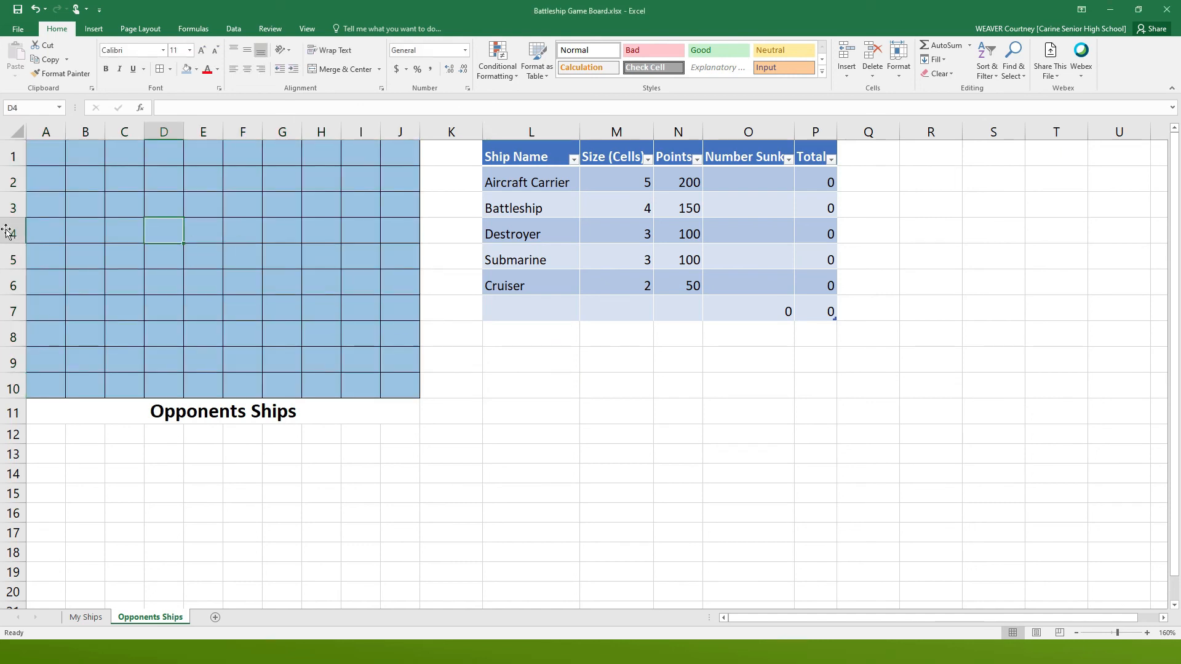
{"action": "type", "text": "H"}
{"action": "key", "text": "Return"}
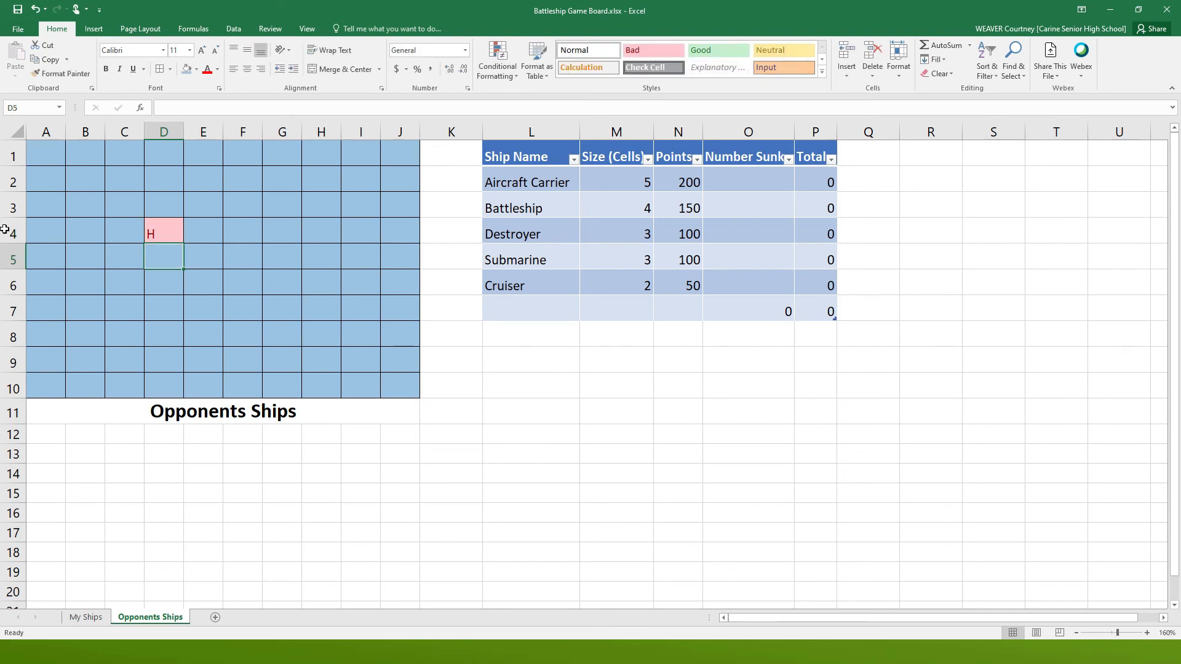
{"action": "type", "text": "M"}
{"action": "key", "text": "Return"}
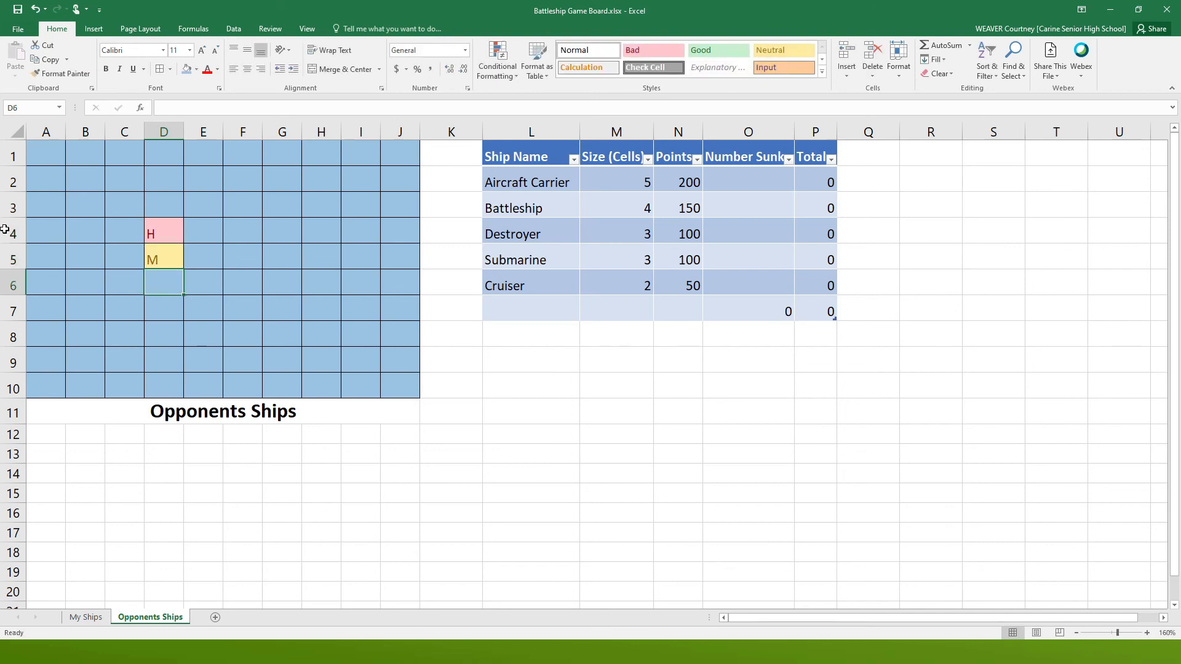